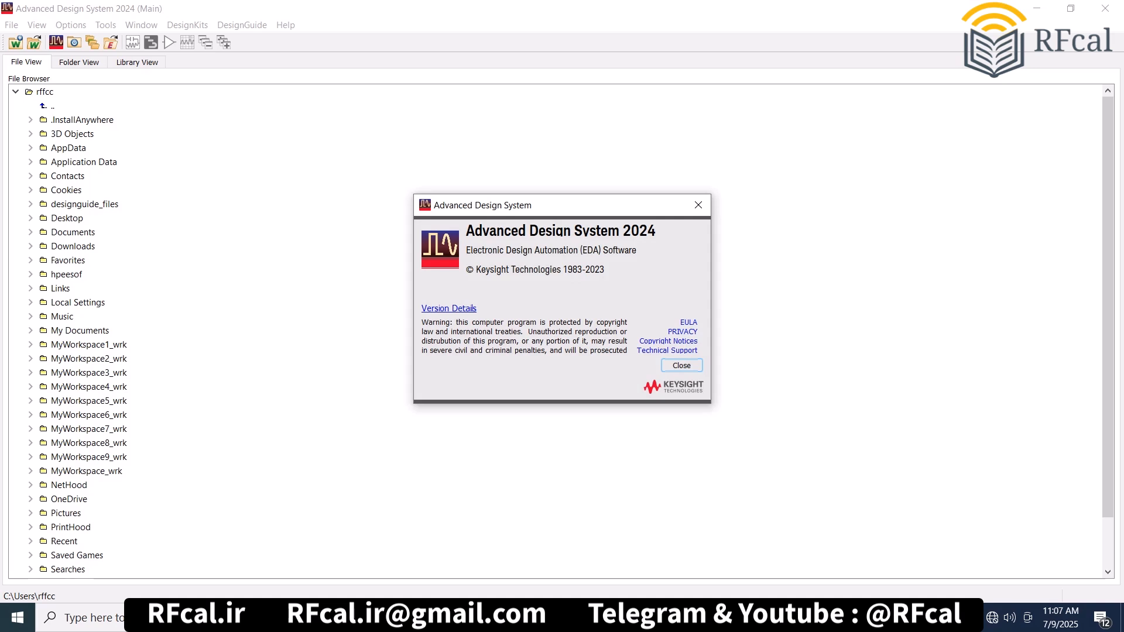
- Create a new workspace MyWorkspace10_wrk that includes the user favorite library UMS_PPH25_KIT
{"action": "left_click", "coordinate": [698, 205]}
{"action": "left_click", "coordinate": [11, 25]}
{"action": "mouse_move", "coordinate": [30, 40]}
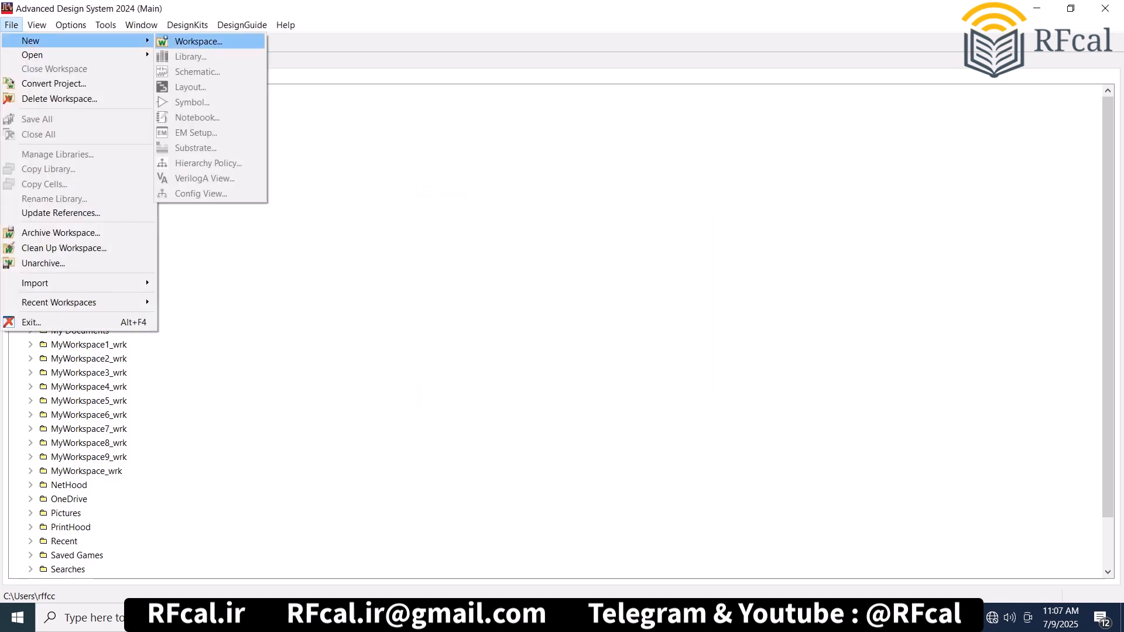
{"action": "left_click", "coordinate": [187, 40]}
{"action": "left_click", "coordinate": [702, 343]}
{"action": "left_click", "coordinate": [445, 312]}
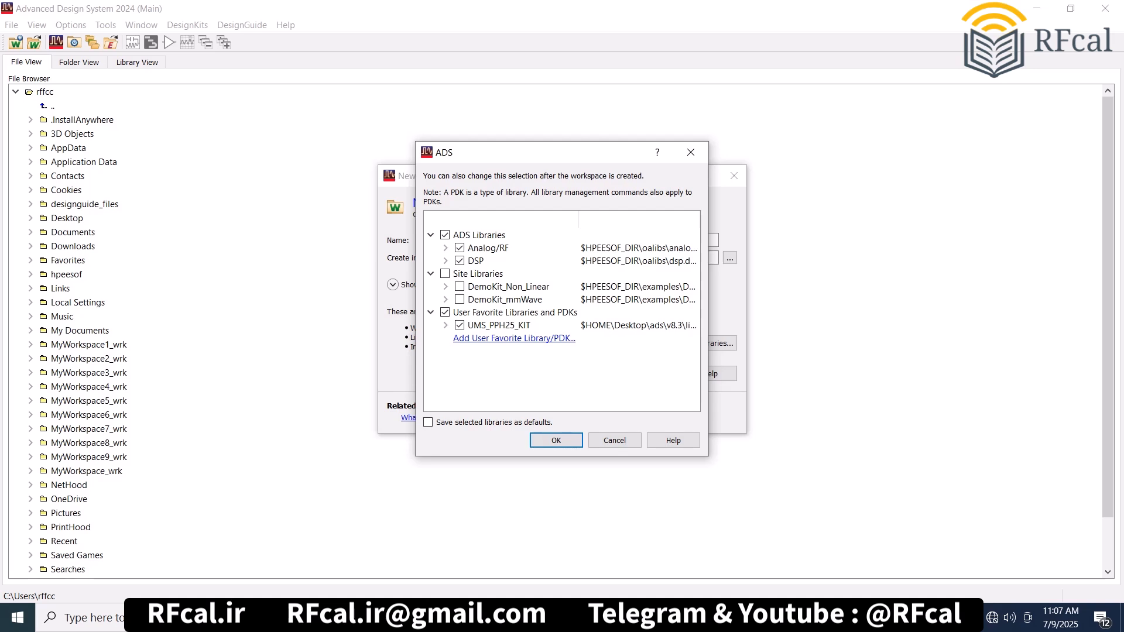
{"action": "left_click", "coordinate": [556, 441]}
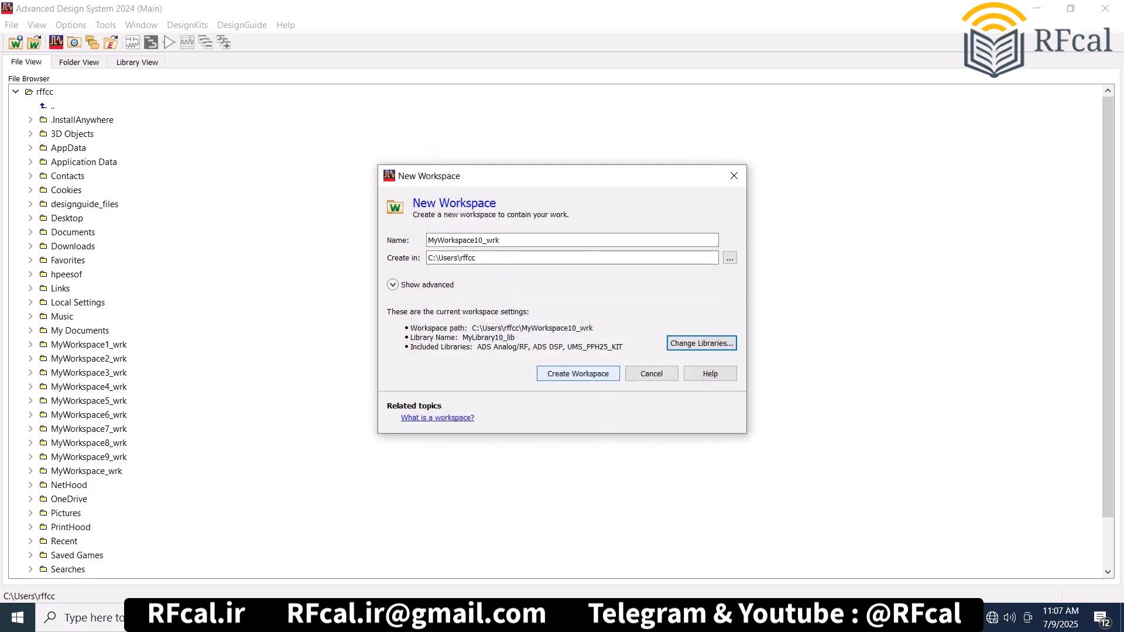
{"action": "left_click", "coordinate": [577, 374]}
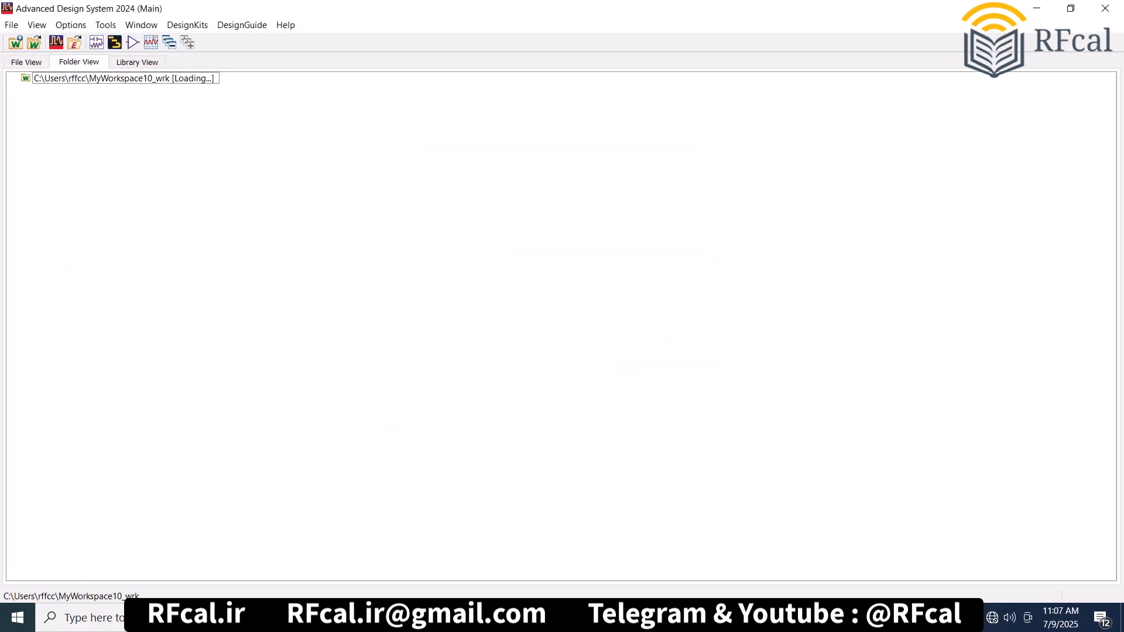
- Create a new schematic cell_1 in the MyWorkspace10_wrk workspace
{"action": "right_click", "coordinate": [132, 78]}
{"action": "mouse_move", "coordinate": [170, 87]}
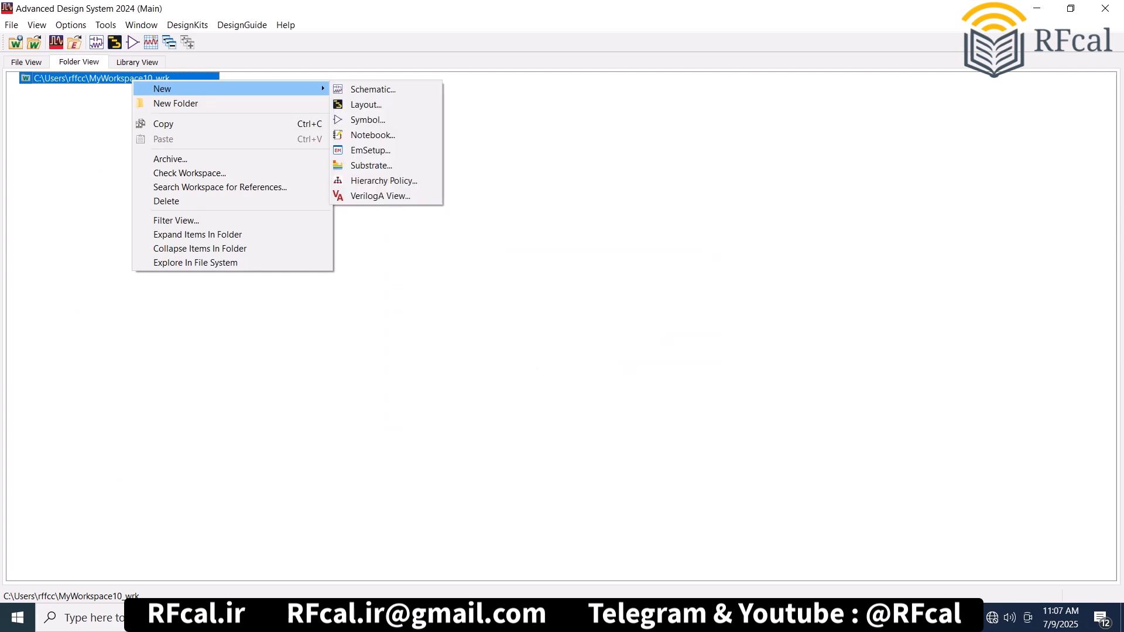
{"action": "left_click", "coordinate": [369, 87]}
{"action": "key", "text": "Return"}
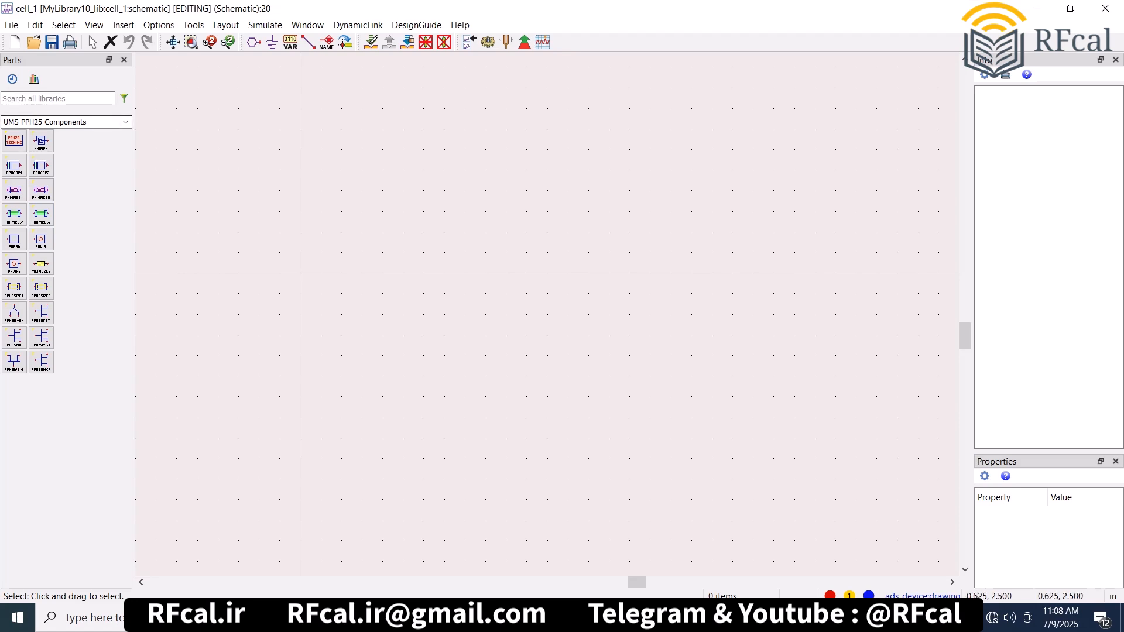
- Insert the amplifier DesignGuide "FET I-V Curves, Class A Power, Eff., Load, Gm vs. Bias" and minimize its results window to reach the schematic
{"action": "left_click", "coordinate": [416, 25]}
{"action": "left_click", "coordinate": [427, 42]}
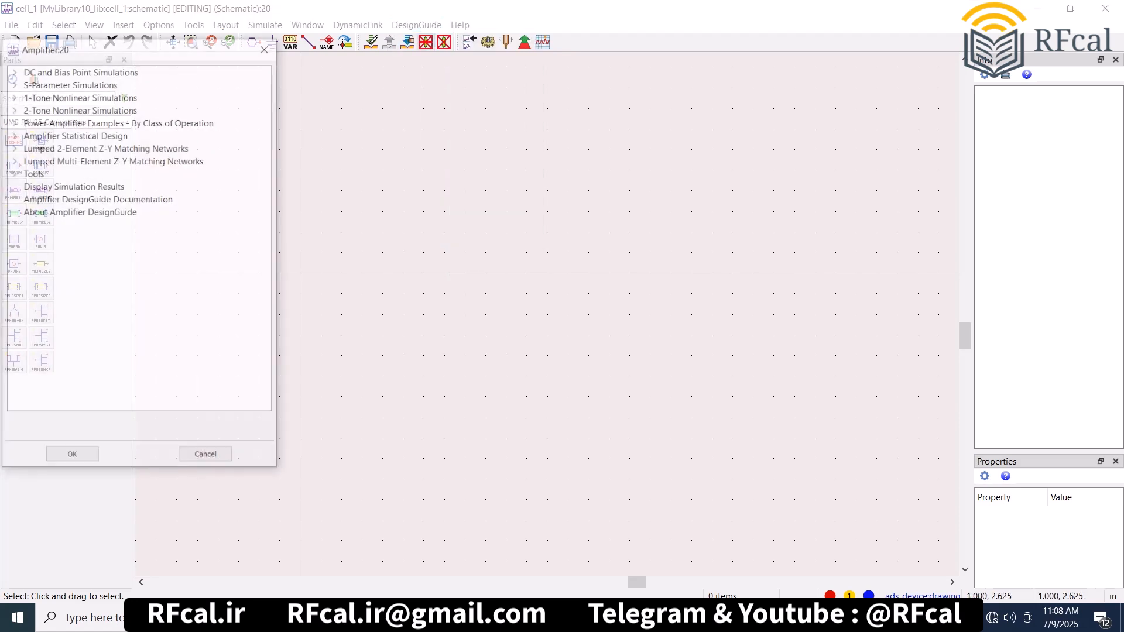
{"action": "left_click", "coordinate": [12, 70]}
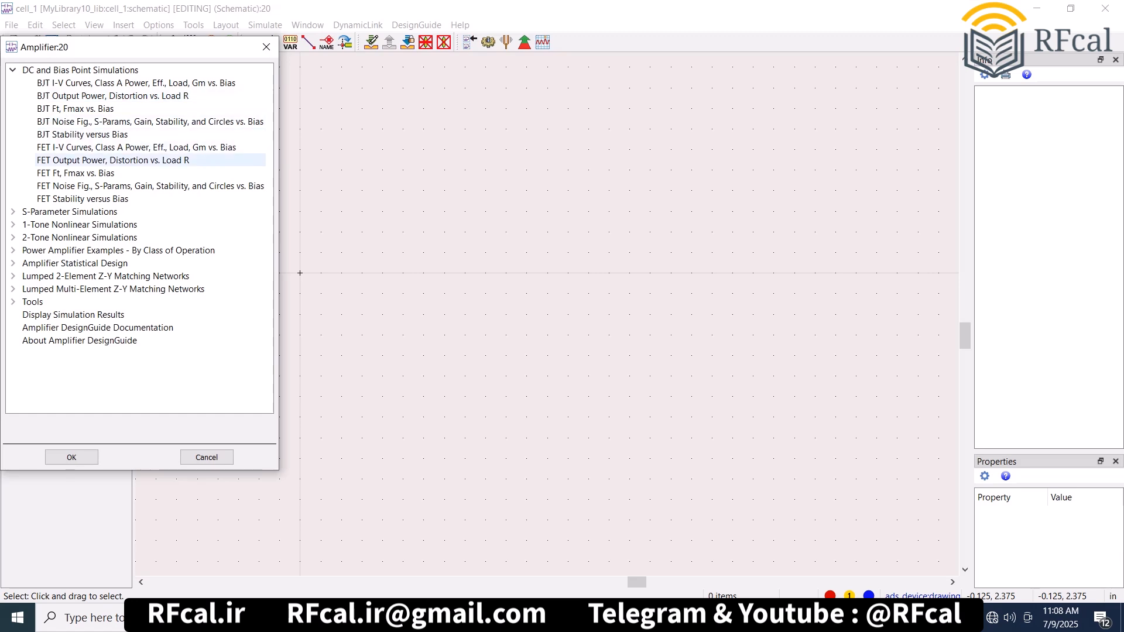
{"action": "left_click", "coordinate": [136, 148]}
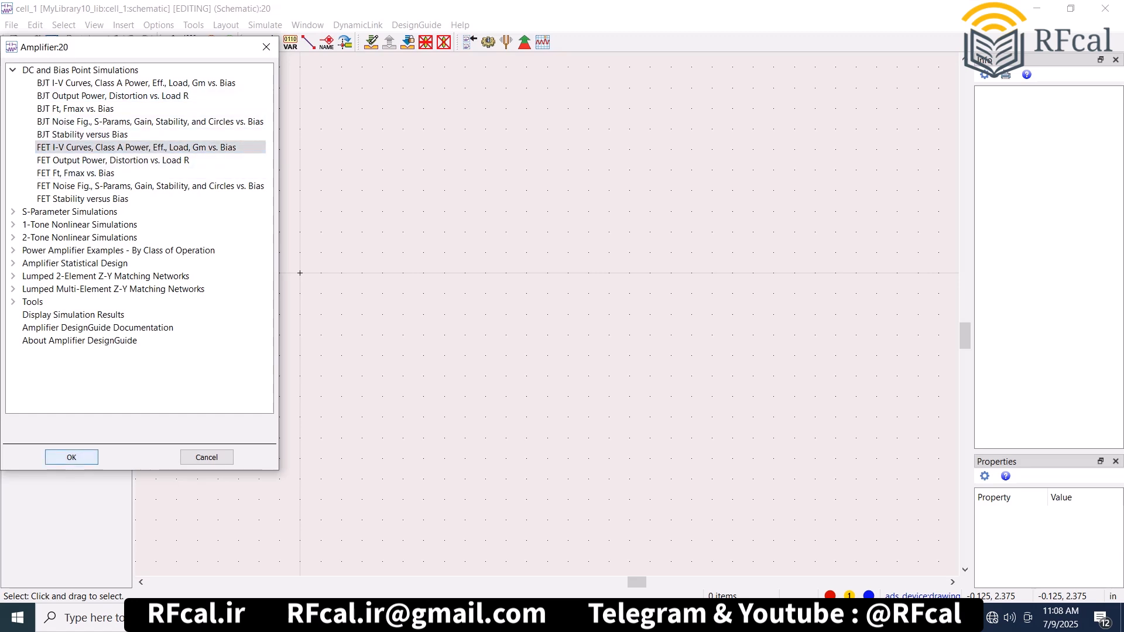
{"action": "left_click", "coordinate": [72, 458]}
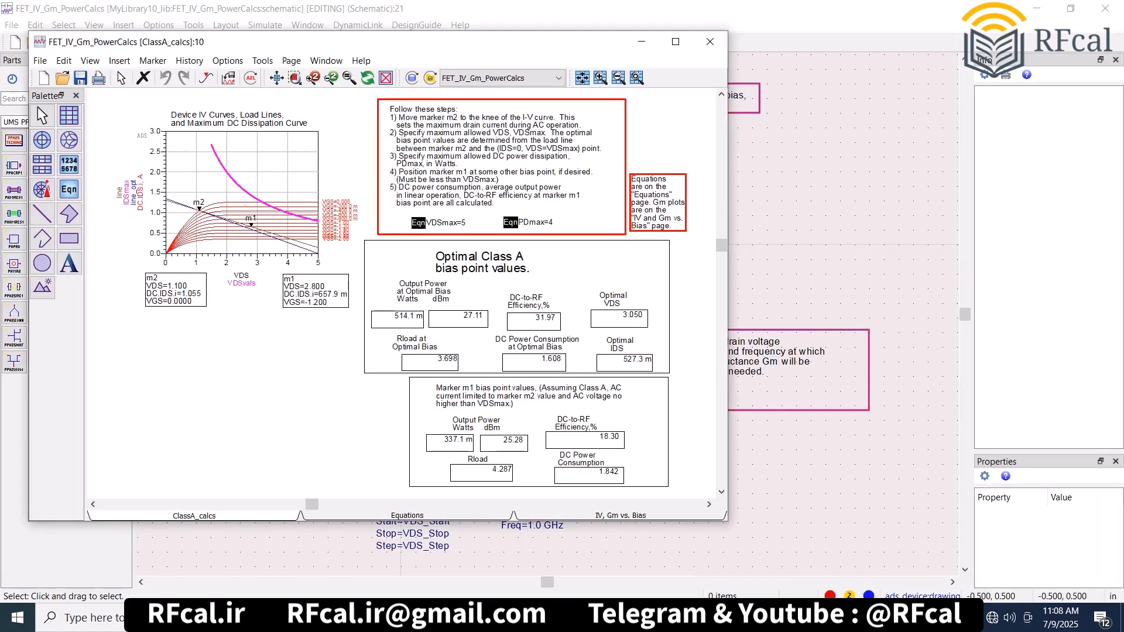
{"action": "left_click", "coordinate": [641, 42]}
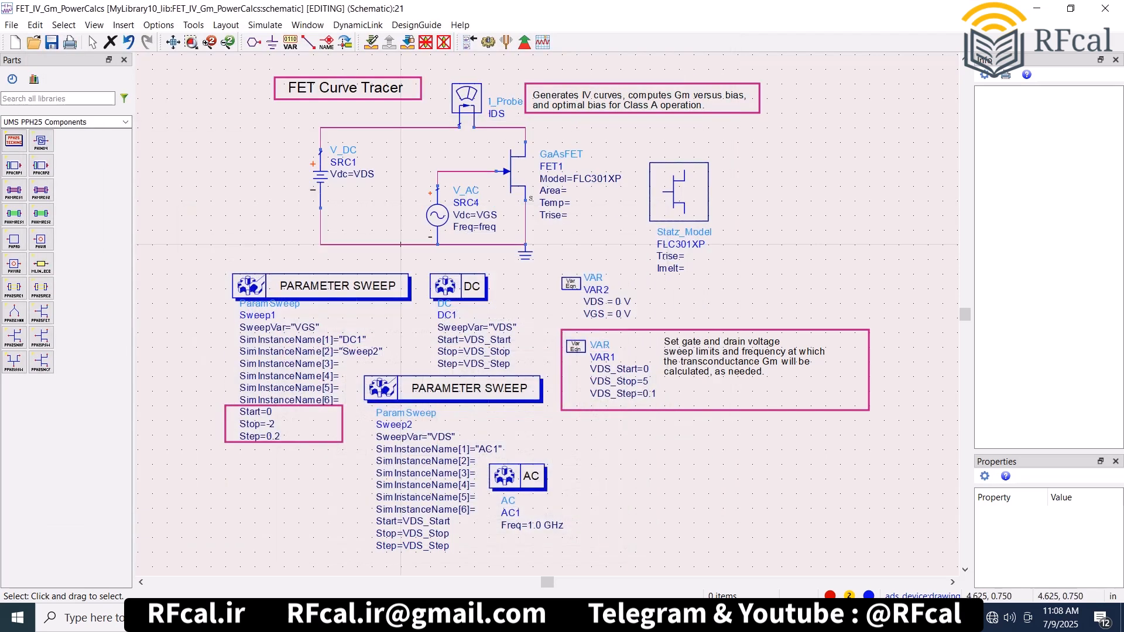
- Delete the Statz_Model block and the GaAsFET transistor from the FET Curve Tracer schematic
{"action": "left_click", "coordinate": [672, 200]}
{"action": "key", "text": "Delete"}
{"action": "left_click", "coordinate": [515, 174]}
{"action": "key", "text": "Delete"}
- Move the VAR2 block below the sweep limits box and delete the leftover drain and source wires
{"action": "left_click_drag", "start_coordinate": [569, 281], "coordinate": [635, 450]}
{"action": "left_click", "coordinate": [619, 223]}
{"action": "left_click", "coordinate": [525, 135]}
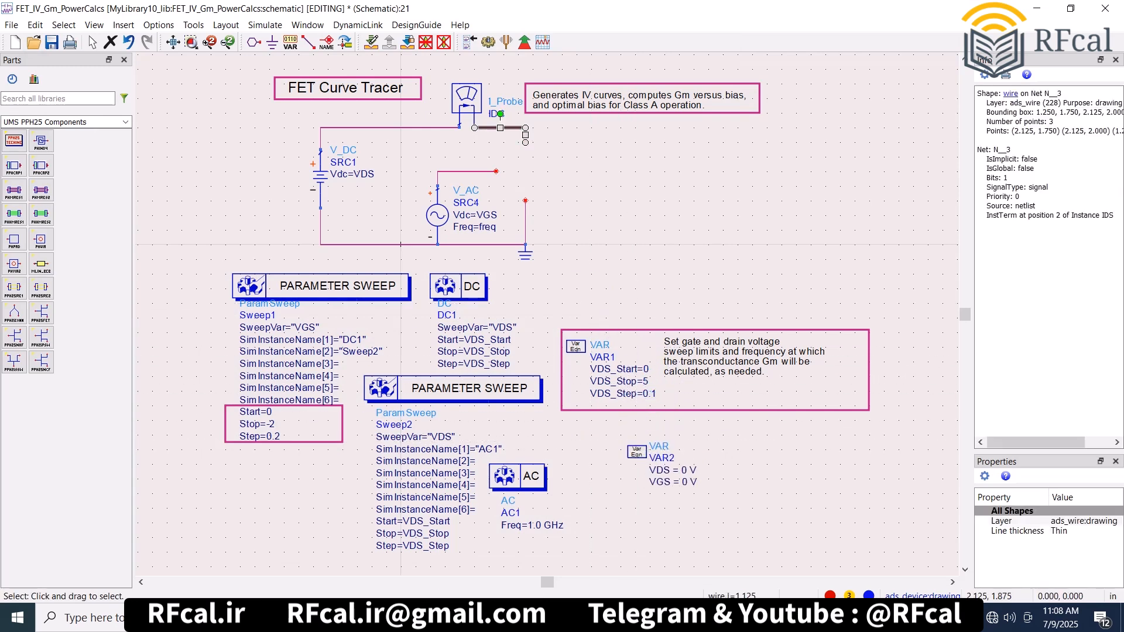
{"action": "key", "text": "Delete"}
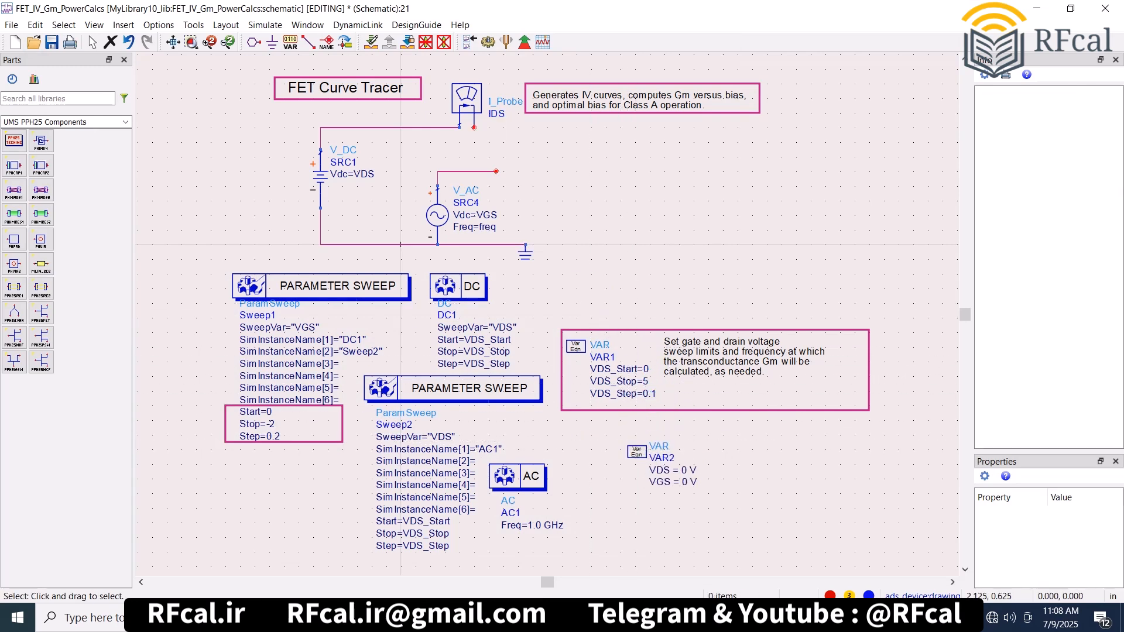
- Place the UMS PPH25 TechInclude block beside the circuit and a PPH25FET transistor between it and the sources
{"action": "left_click", "coordinate": [14, 141]}
{"action": "left_click", "coordinate": [803, 149]}
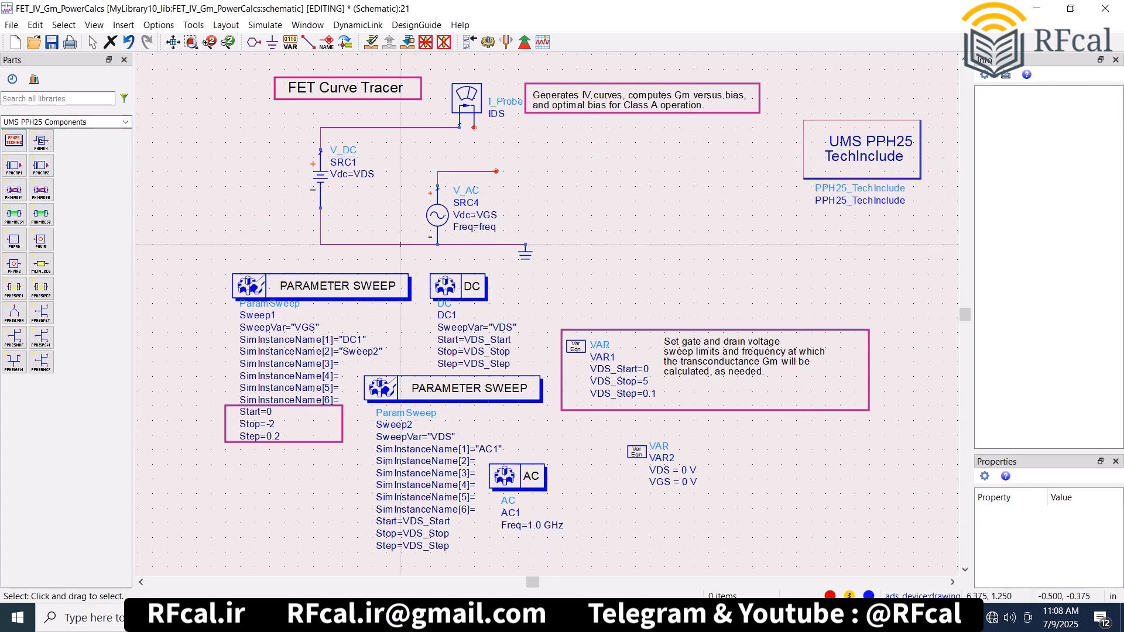
{"action": "left_click", "coordinate": [41, 313]}
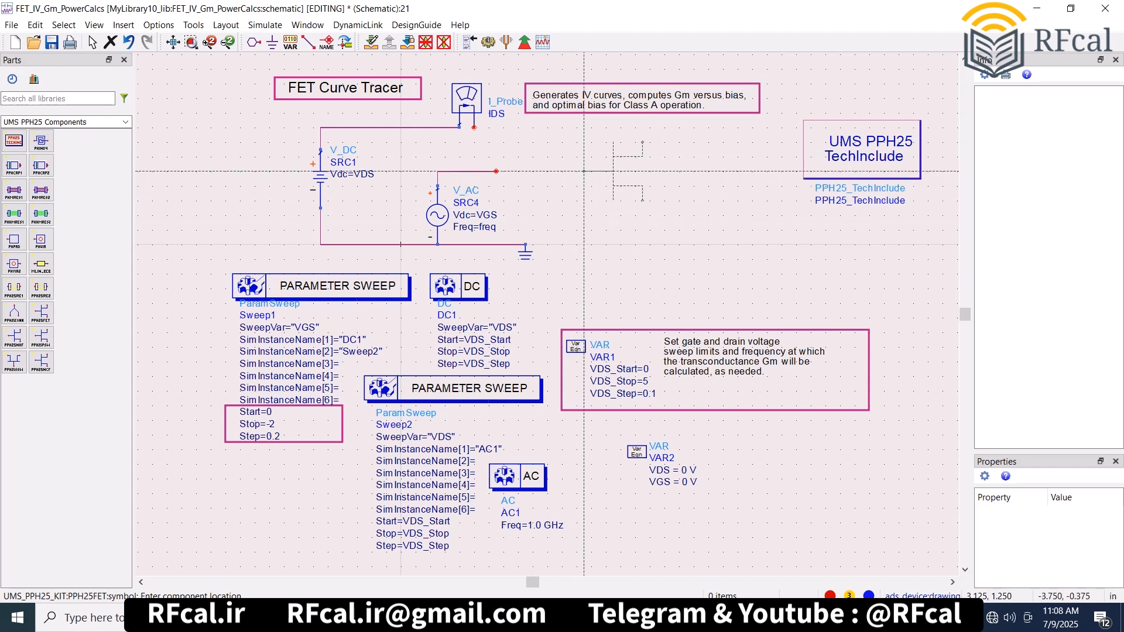
{"action": "left_click", "coordinate": [561, 193]}
{"action": "key", "text": "Escape"}
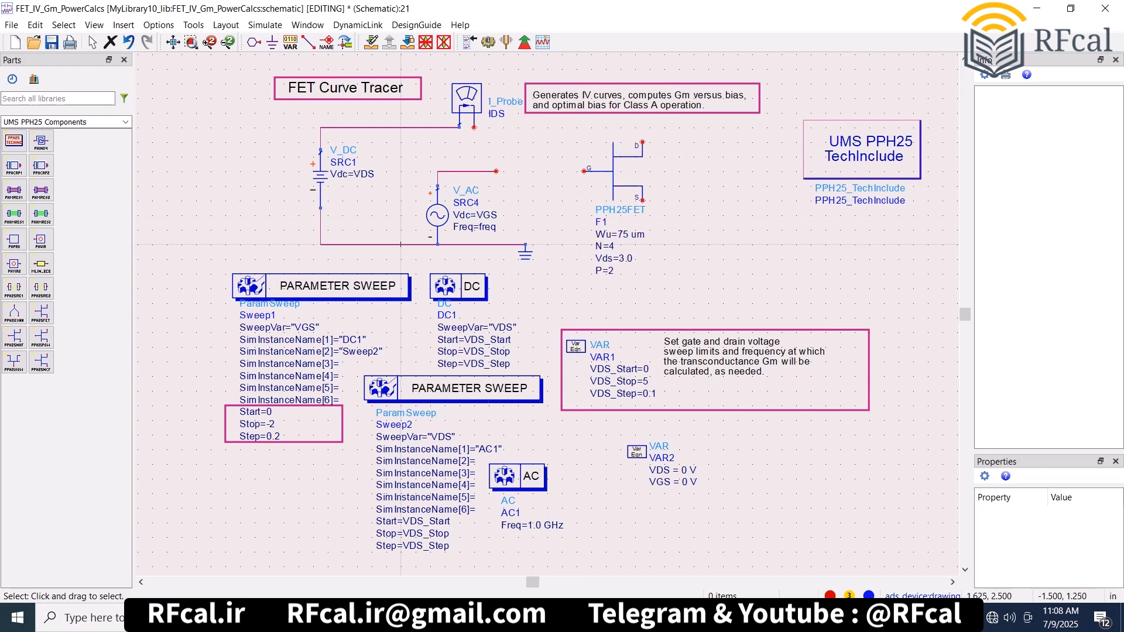
- Wire the transistor's drain to the IDS probe, its gate to the V_AC source and its source terminal to the ground line
{"action": "left_click", "coordinate": [308, 41]}
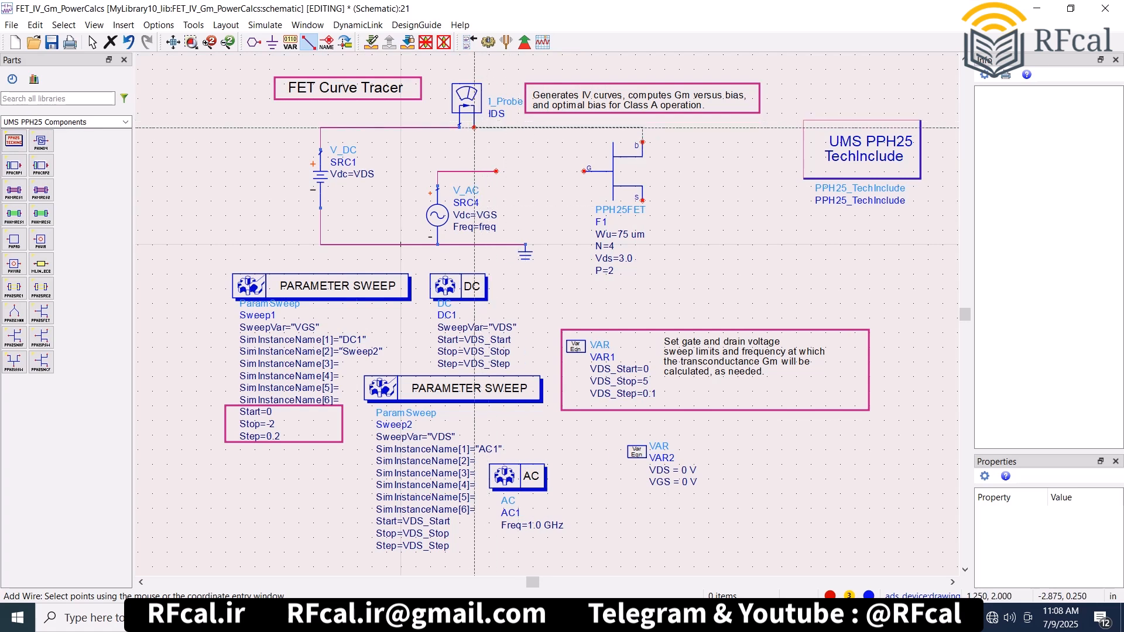
{"action": "left_click", "coordinate": [583, 171]}
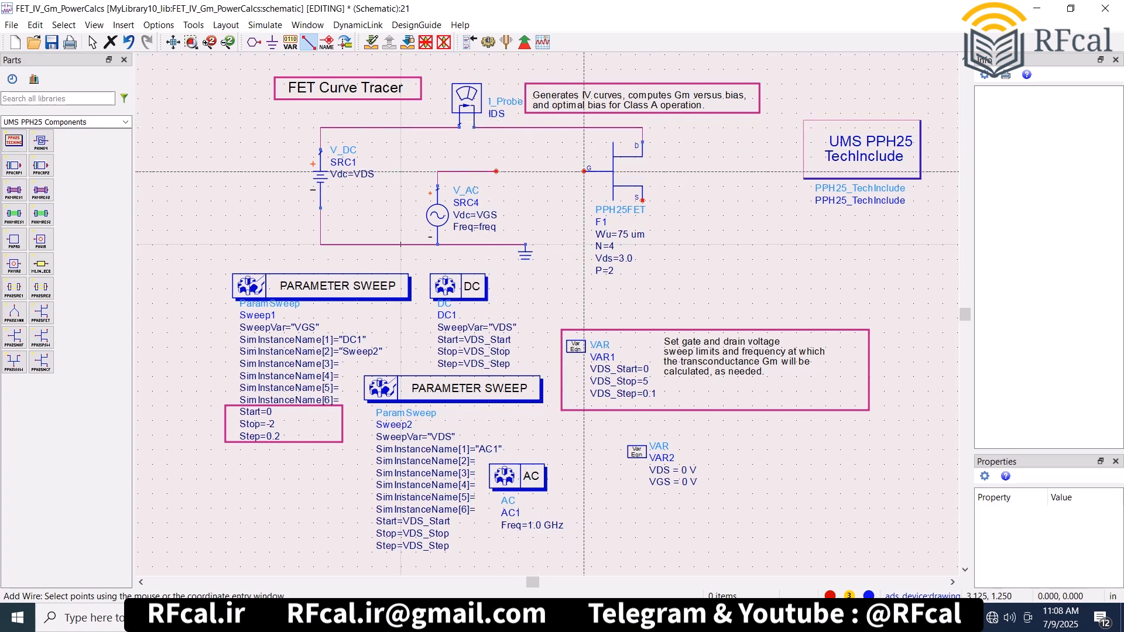
{"action": "left_click", "coordinate": [496, 171]}
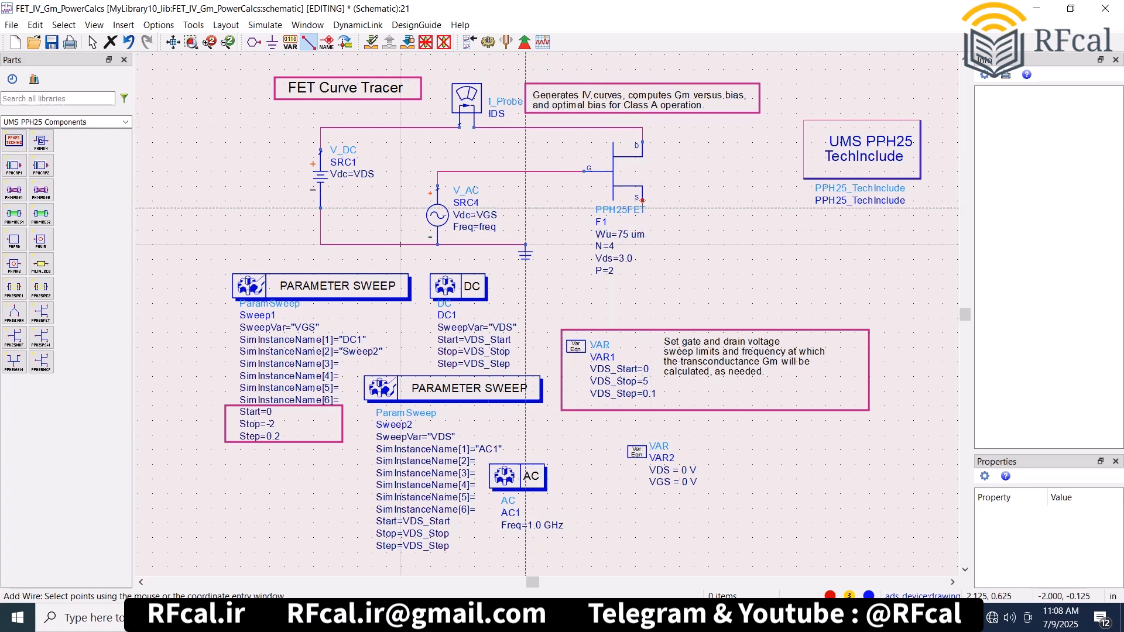
{"action": "left_click", "coordinate": [642, 200]}
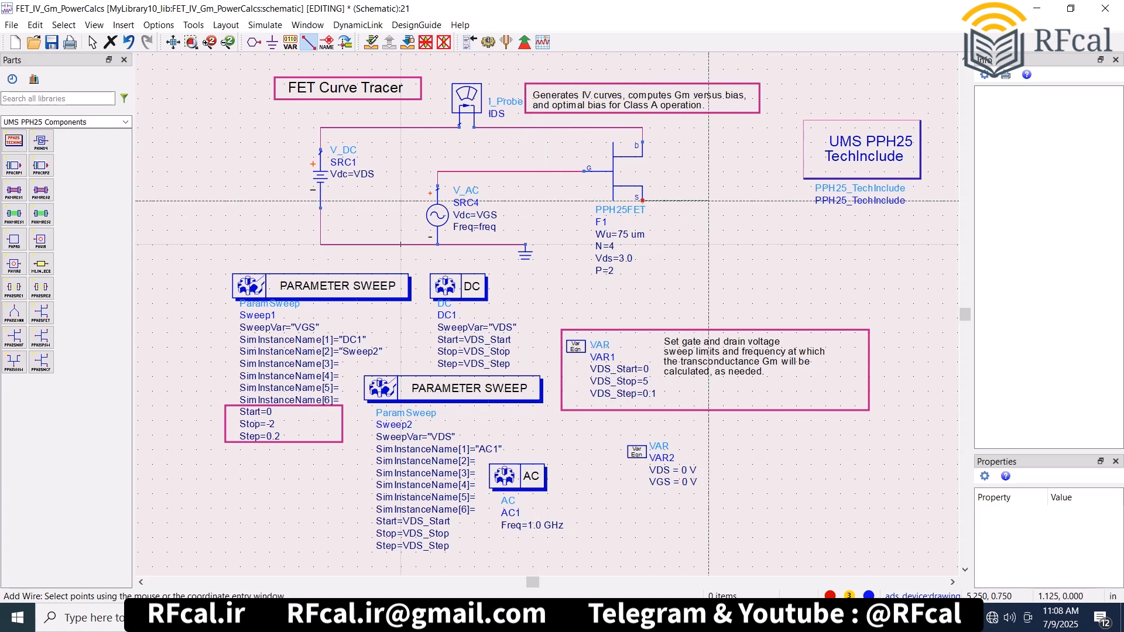
{"action": "double_click", "coordinate": [708, 317]}
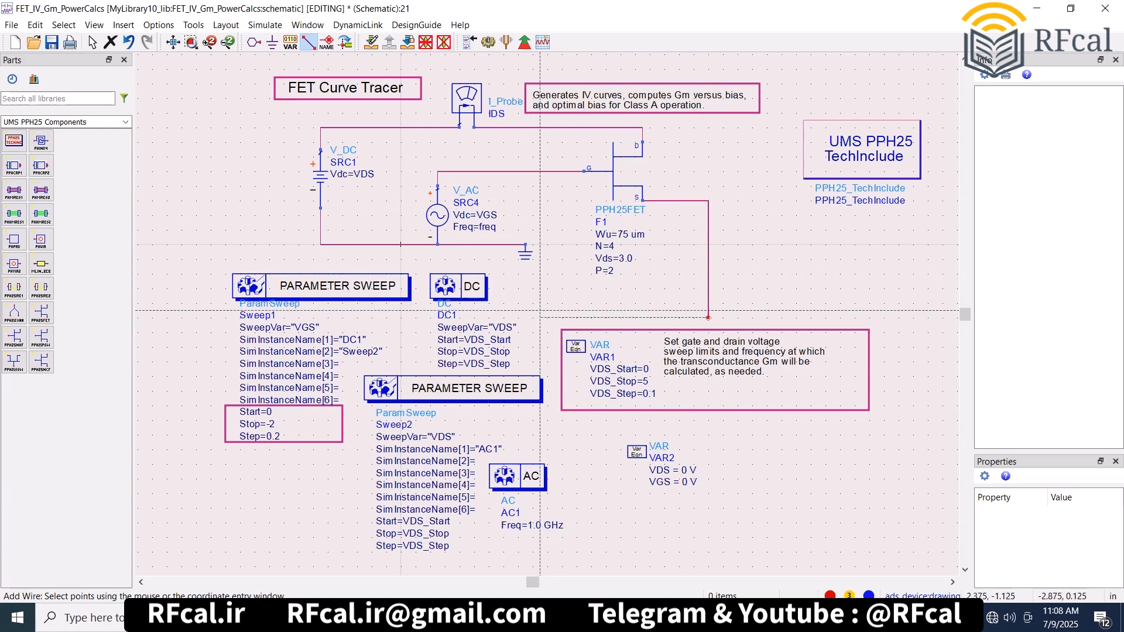
{"action": "left_click", "coordinate": [496, 317]}
{"action": "left_click", "coordinate": [496, 245]}
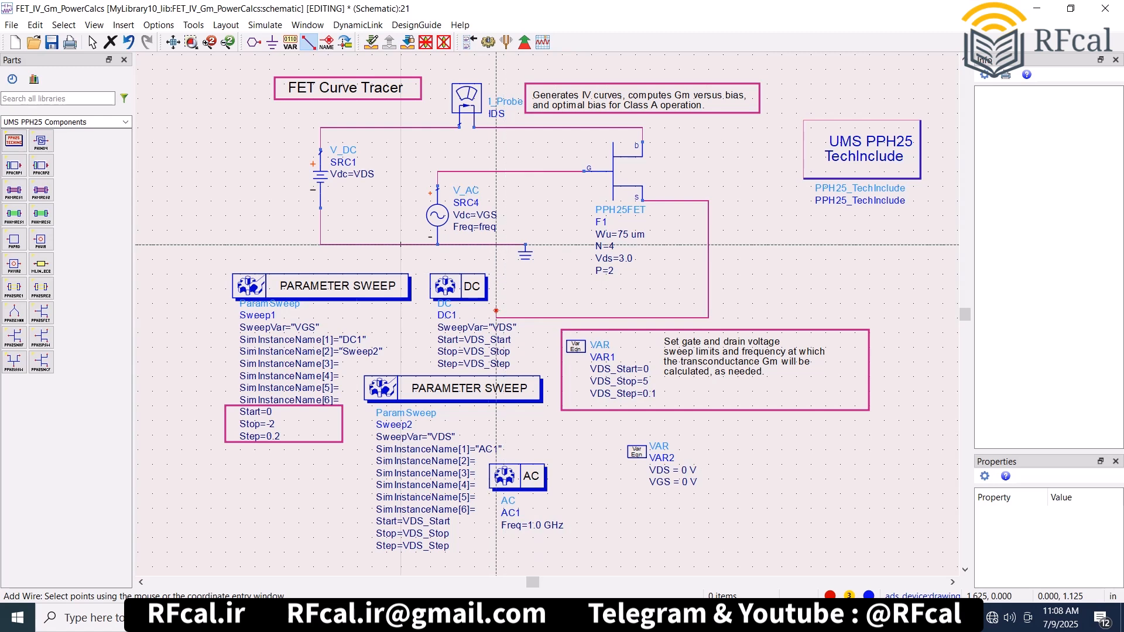
{"action": "key", "text": "Escape"}
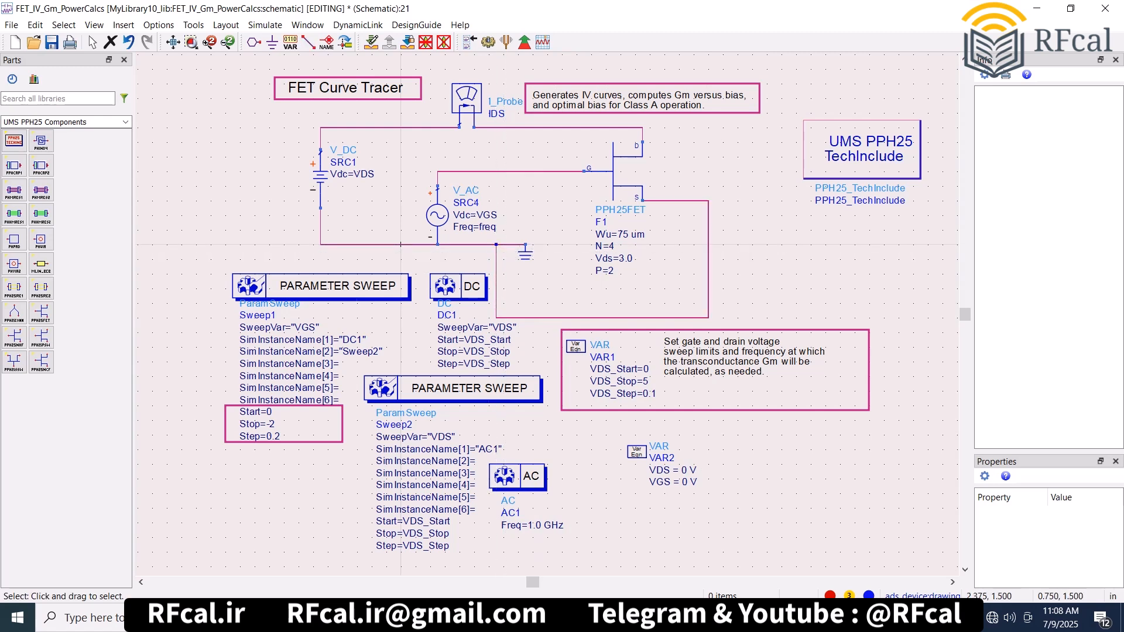
- Simulate the PPH25FET curve tracer and set the maximum DC dissipation equation PDmax to 1
{"action": "key", "text": "F7"}
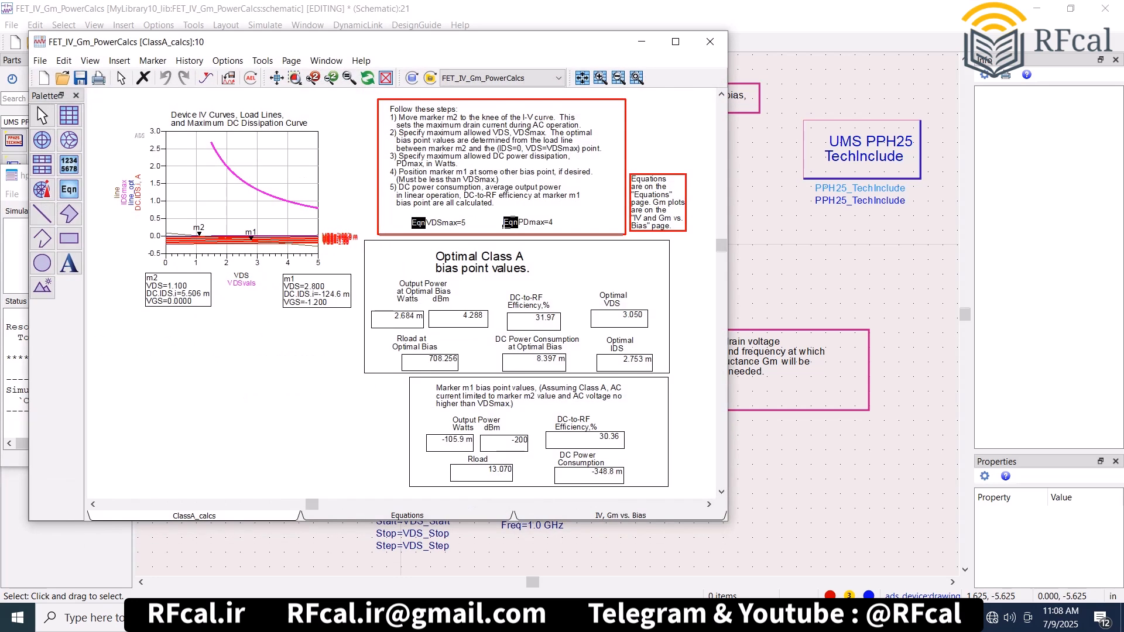
{"action": "left_click", "coordinate": [534, 222]}
{"action": "left_click", "coordinate": [551, 223]}
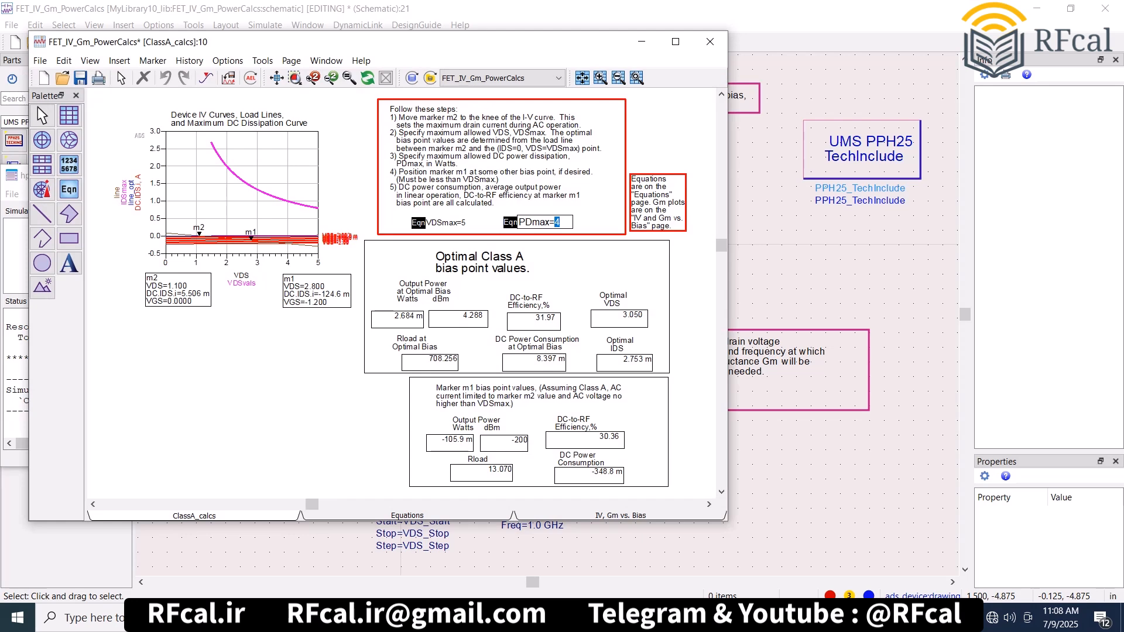
{"action": "left_click", "coordinate": [562, 266]}
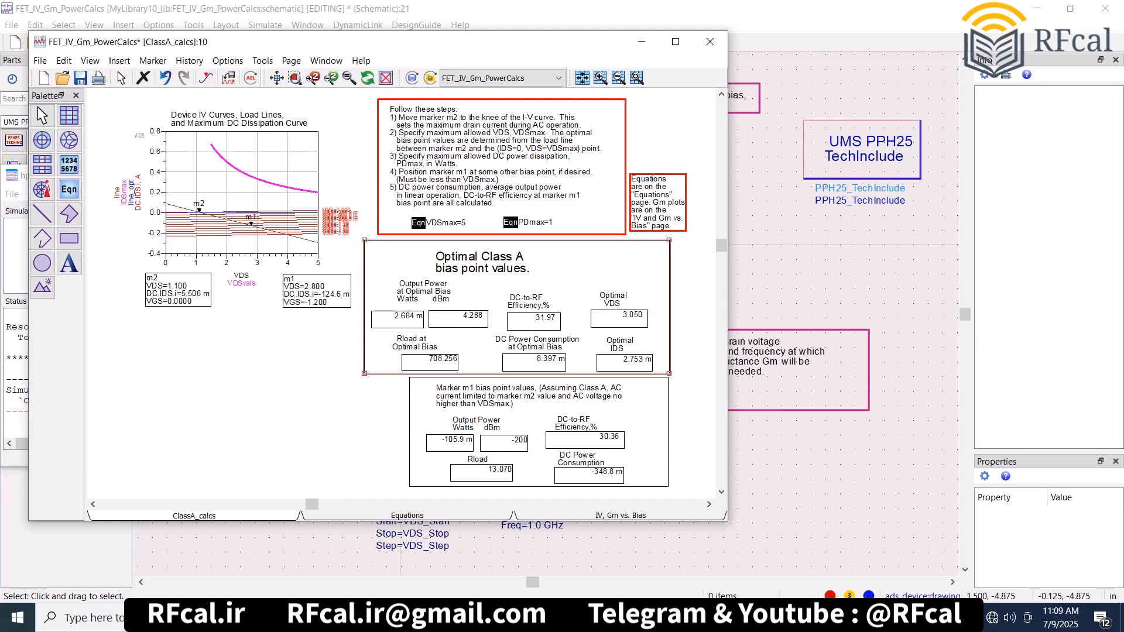
- Replace the PPH25FET transistor in the schematic with a PPH25NHF at the same wire ends
{"action": "left_click", "coordinate": [491, 530]}
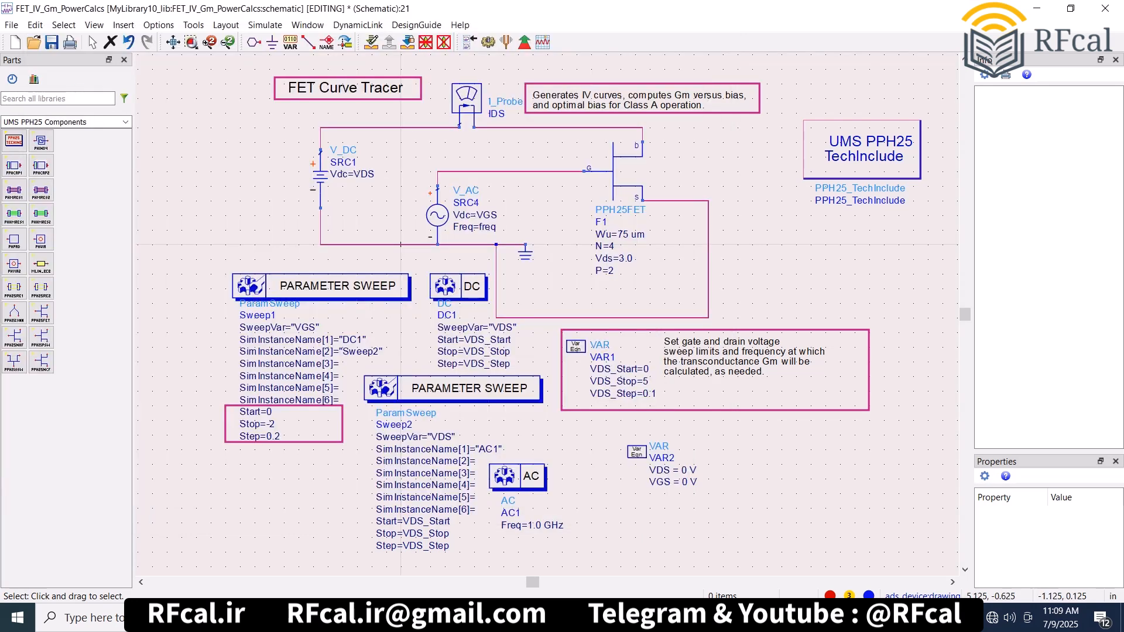
{"action": "left_click", "coordinate": [628, 186]}
{"action": "key", "text": "Delete"}
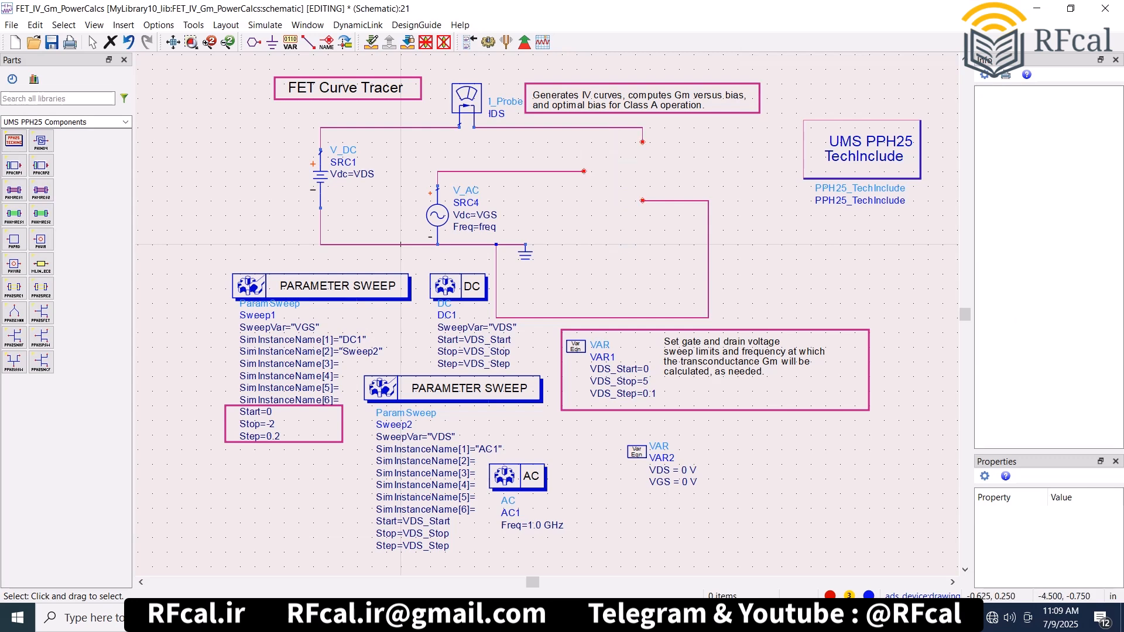
{"action": "left_click", "coordinate": [14, 337]}
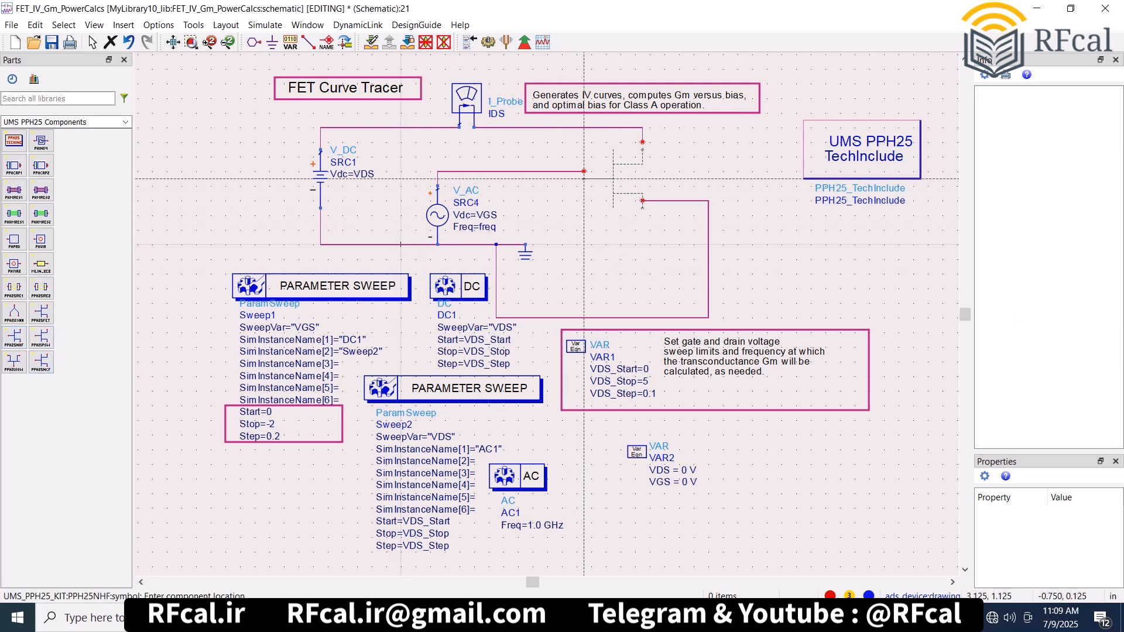
{"action": "left_click", "coordinate": [583, 171]}
{"action": "key", "text": "Escape"}
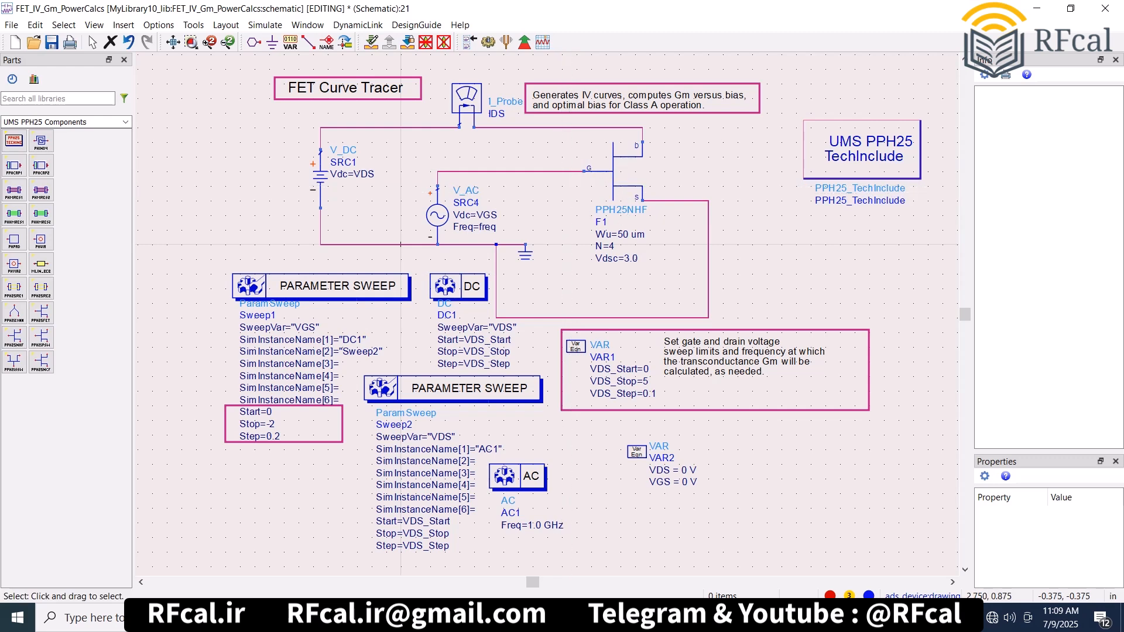
- Simulate the PPH25NHF curve tracer and set the PDmax equation to 0.5
{"action": "left_click", "coordinate": [487, 42]}
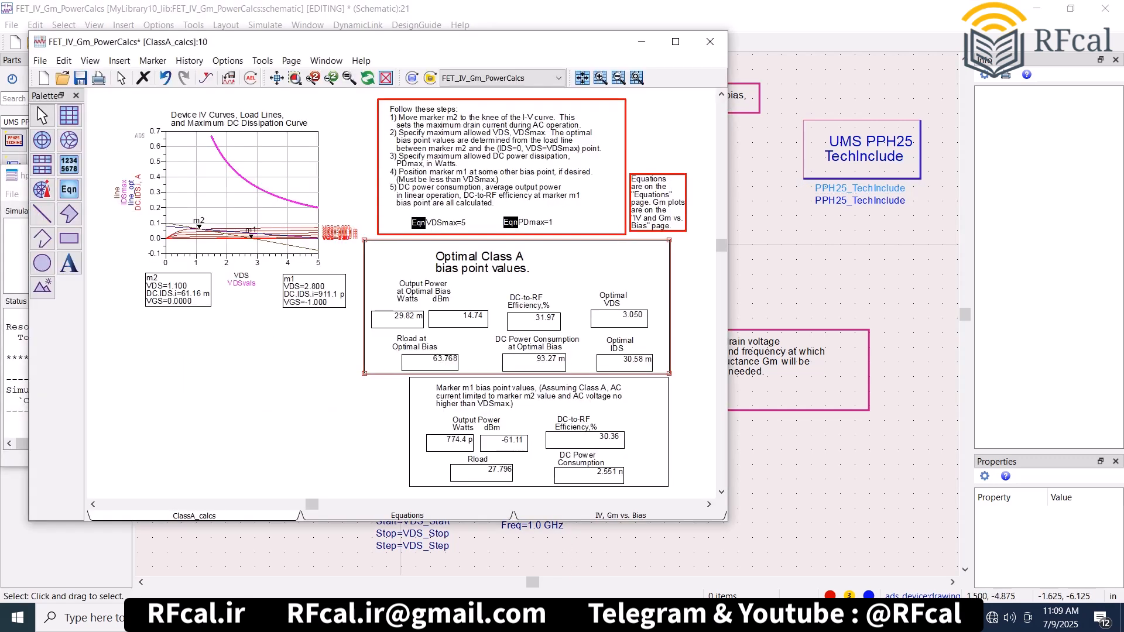
{"action": "left_click", "coordinate": [551, 223]}
{"action": "left_click", "coordinate": [552, 222]}
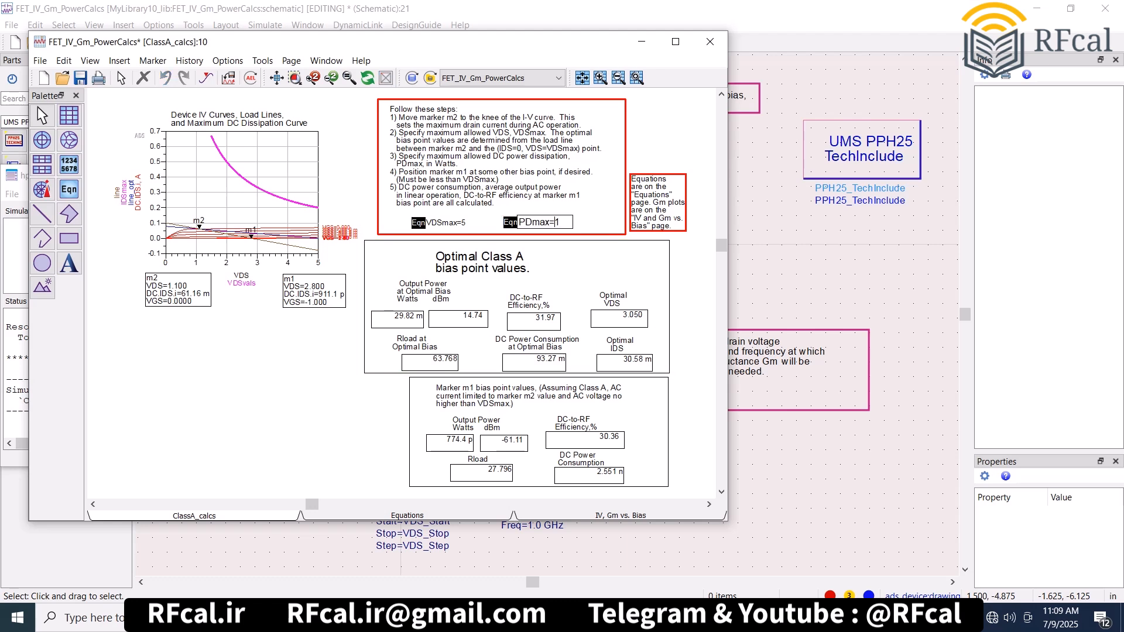
{"action": "type", "text": "0.5"}
{"action": "left_click", "coordinate": [601, 217]}
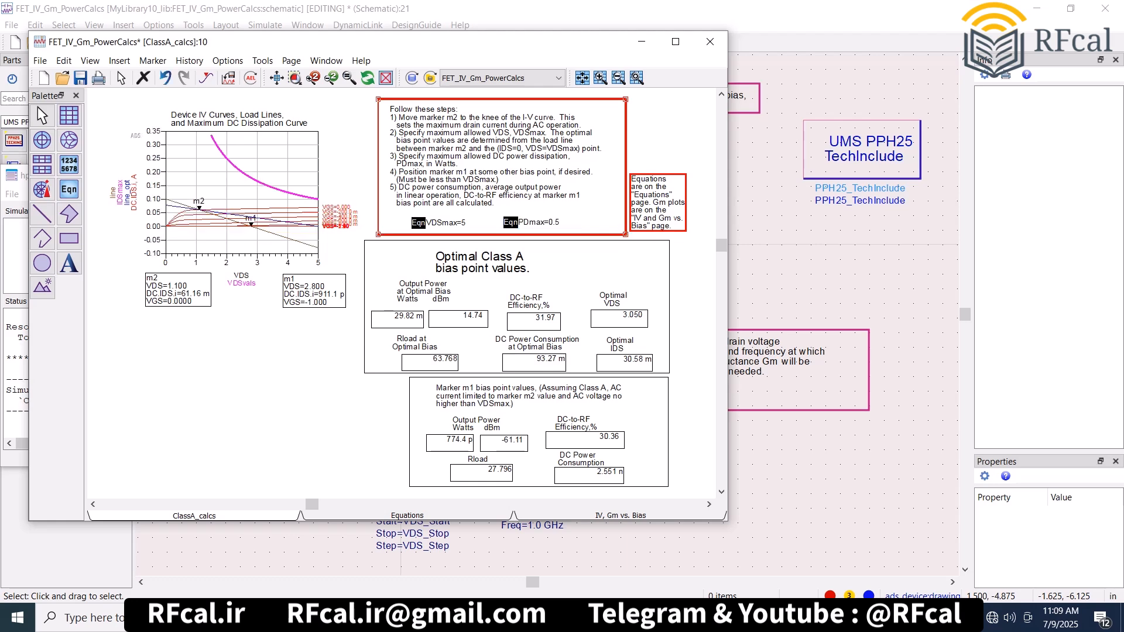
- Replace the PPH25NHF transistor in the schematic with a PPH25PSW at the same drain and gate wire ends
{"action": "left_click", "coordinate": [493, 530]}
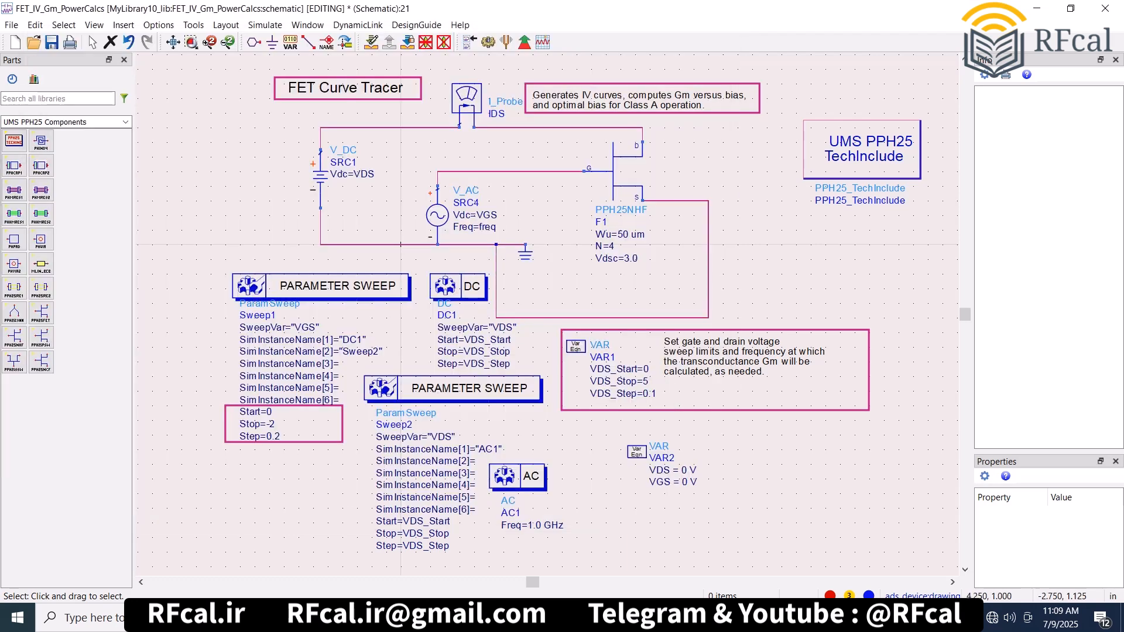
{"action": "left_click", "coordinate": [628, 179]}
{"action": "key", "text": "Delete"}
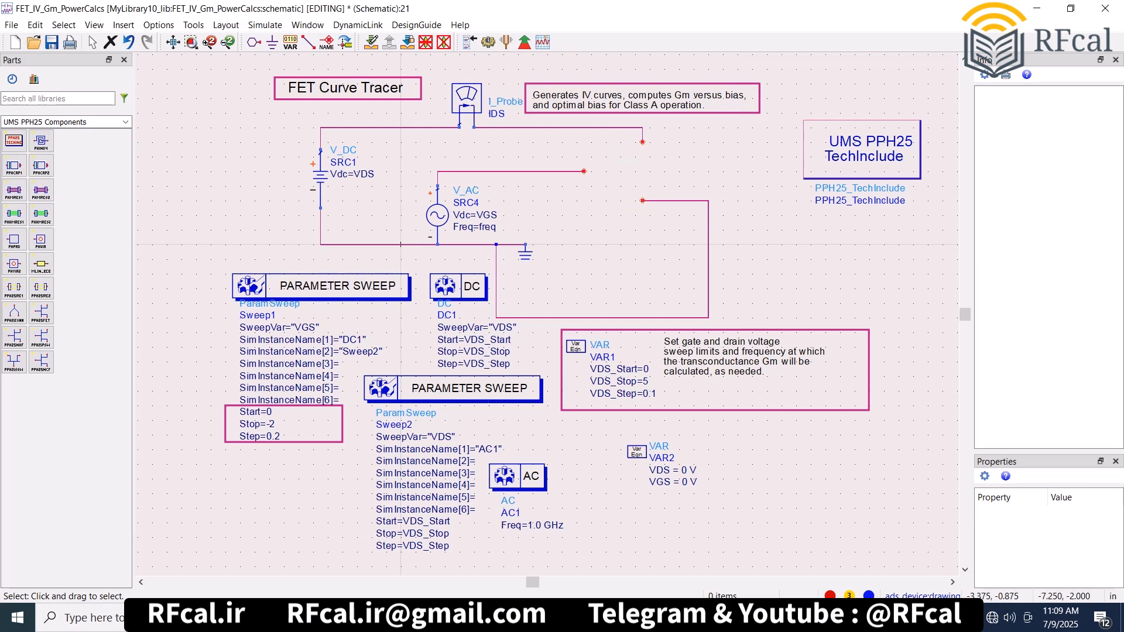
{"action": "left_click", "coordinate": [41, 337]}
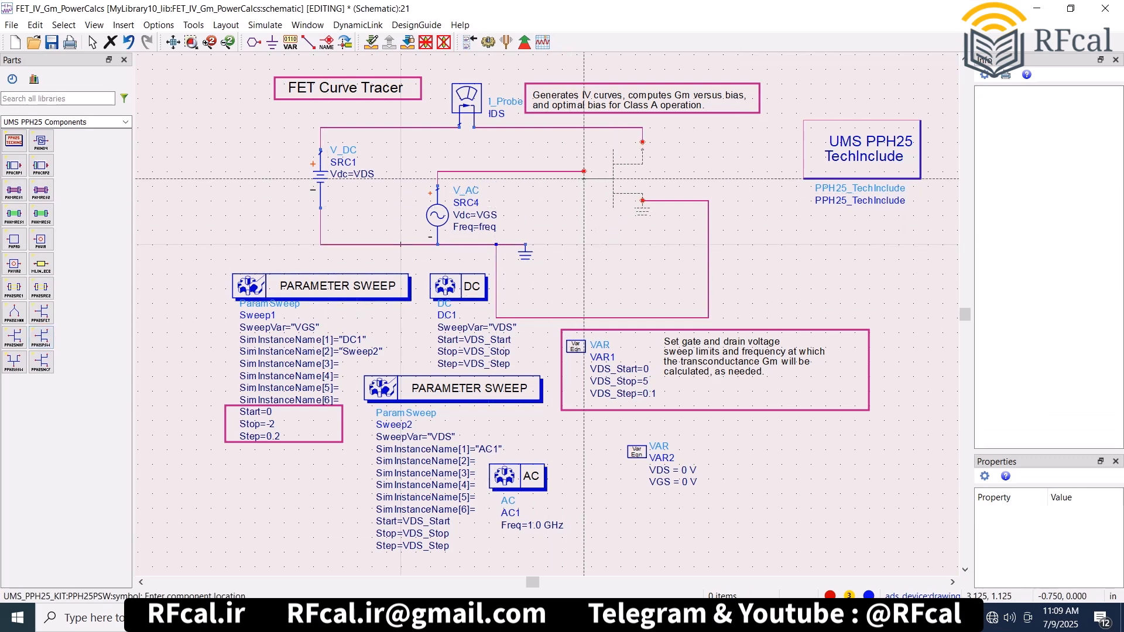
{"action": "left_click", "coordinate": [583, 171]}
{"action": "key", "text": "Escape"}
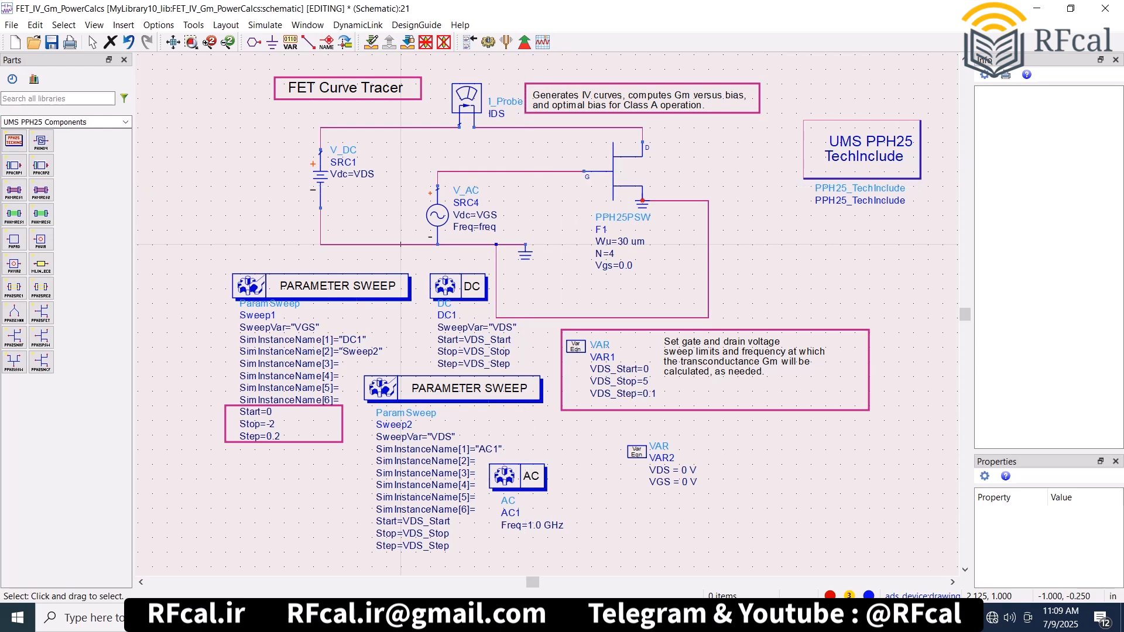
- Detach the looped ground wire from the PPH25PSW's grounded source and simulate its curve tracer
{"action": "left_click", "coordinate": [676, 201]}
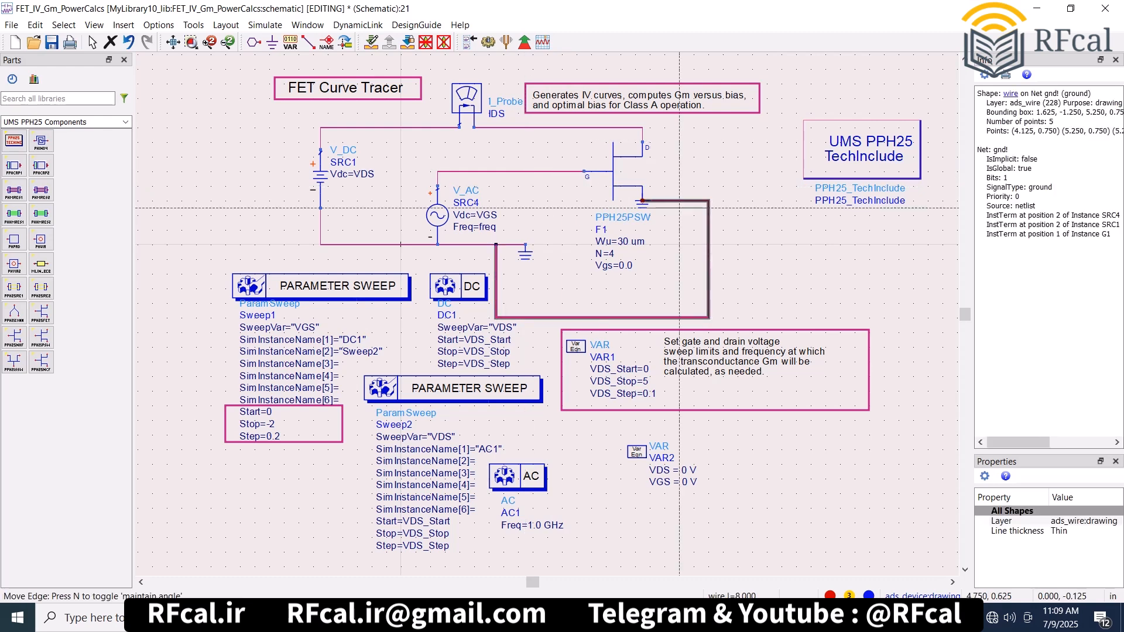
{"action": "left_click_drag", "start_coordinate": [678, 201], "coordinate": [678, 223]}
{"action": "left_click", "coordinate": [700, 194]}
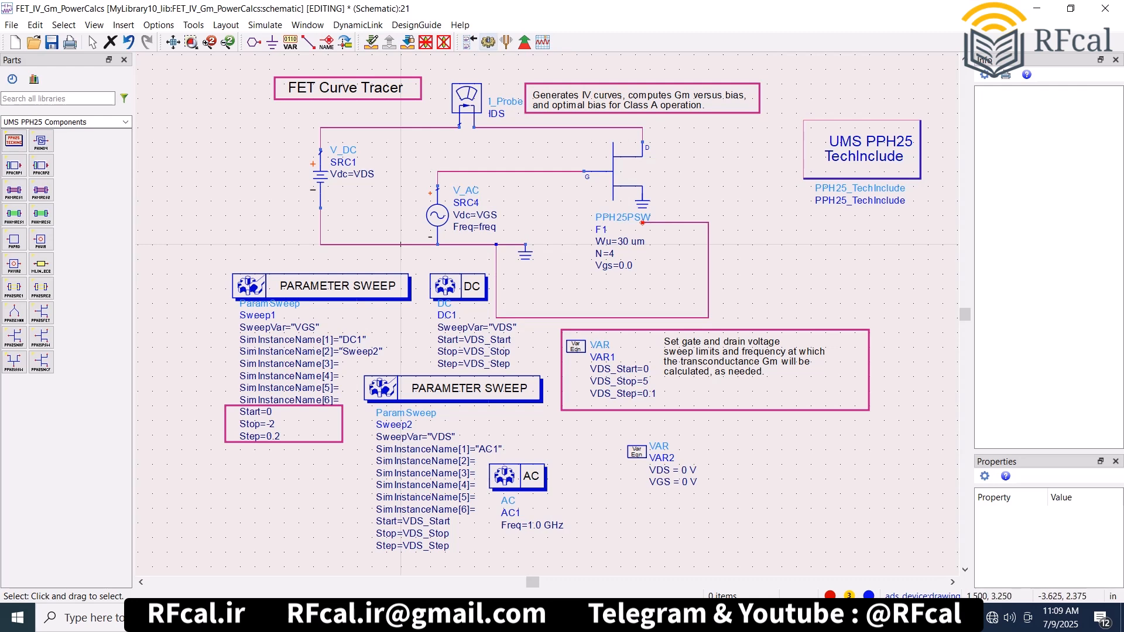
{"action": "left_click", "coordinate": [488, 42]}
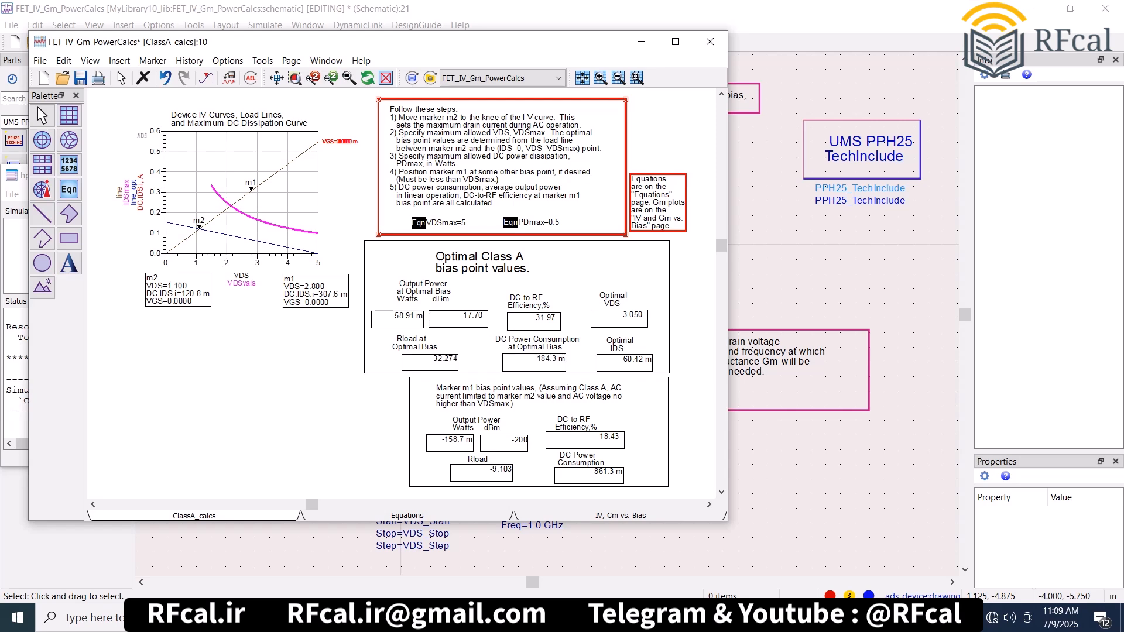
{"action": "left_click", "coordinate": [781, 251]}
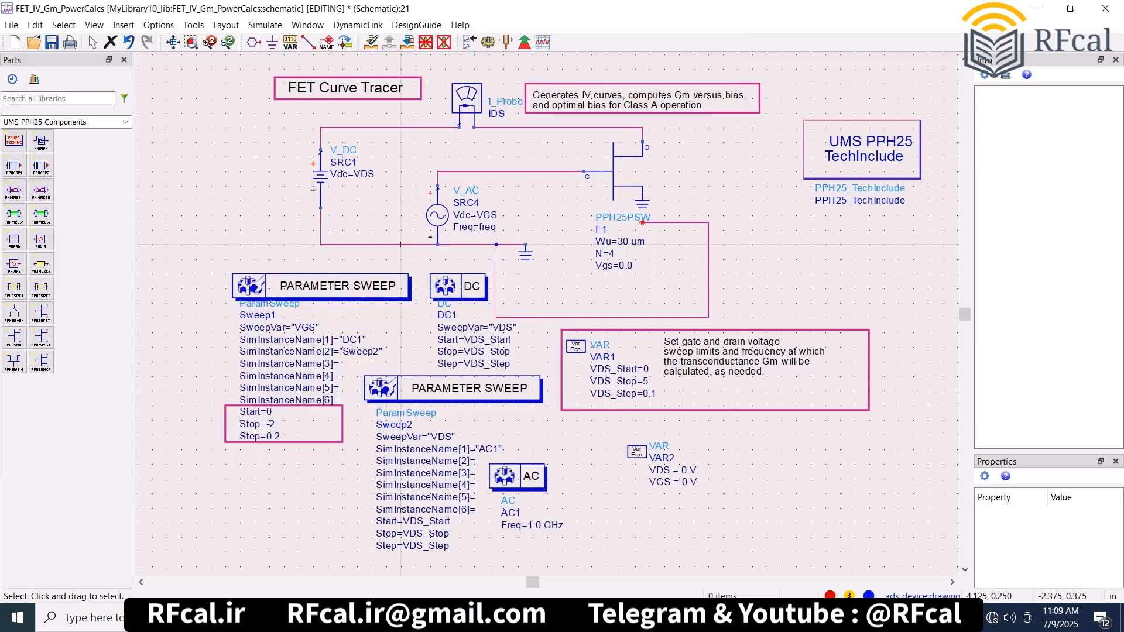
- Replace the PPH25PSW transistor with a PPH25NCF at the drain and gate wire ends
{"action": "left_click", "coordinate": [627, 186]}
{"action": "key", "text": "Delete"}
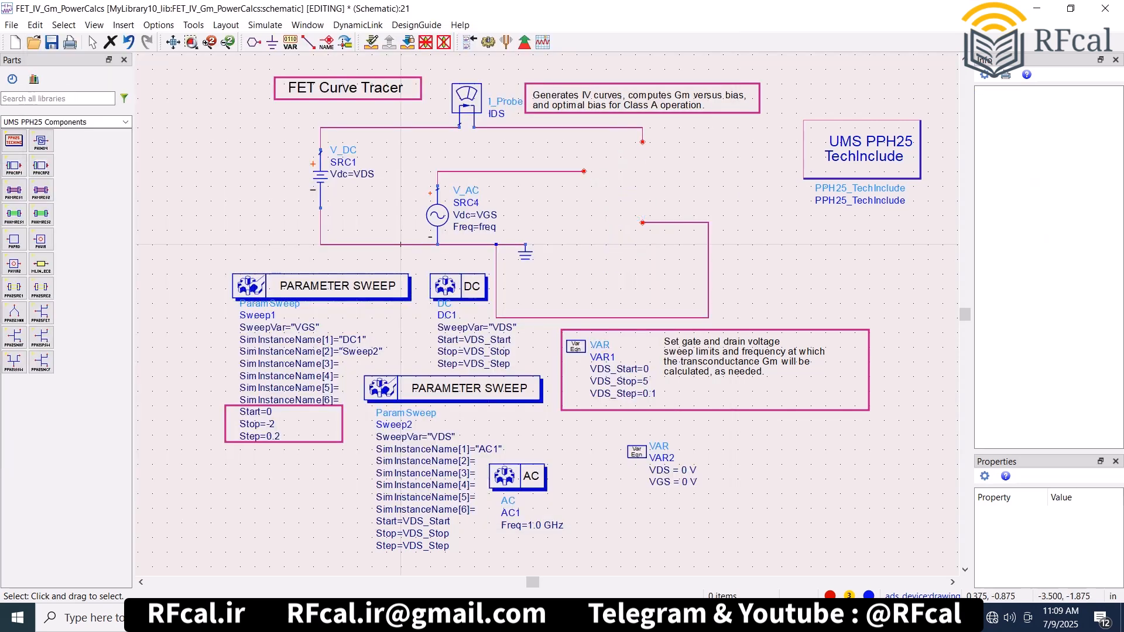
{"action": "left_click", "coordinate": [41, 362]}
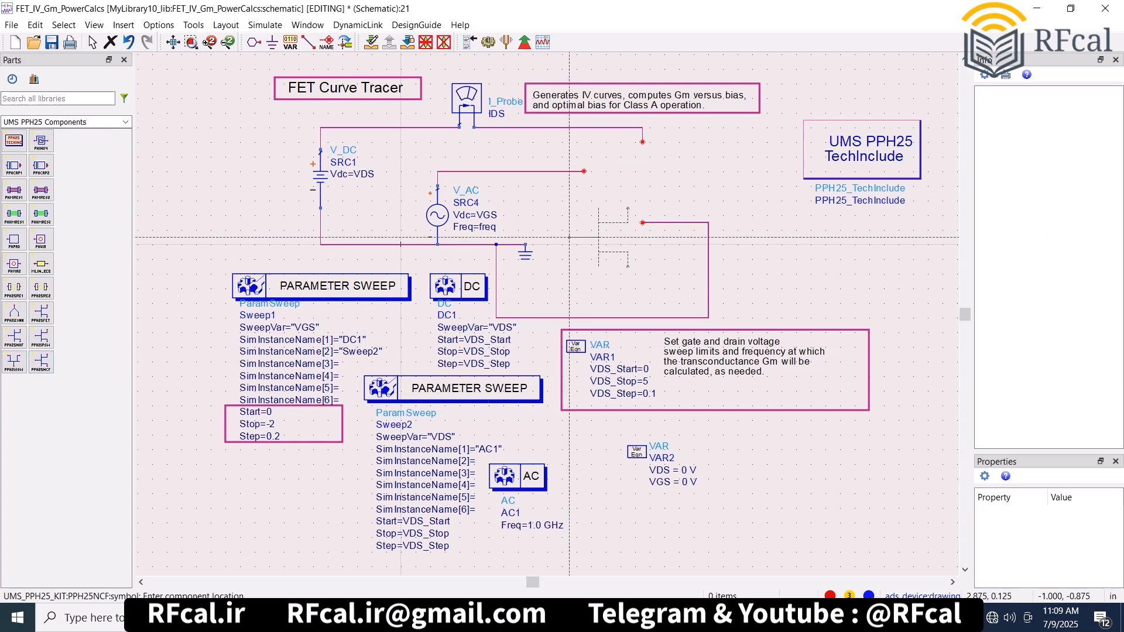
{"action": "left_click", "coordinate": [584, 178]}
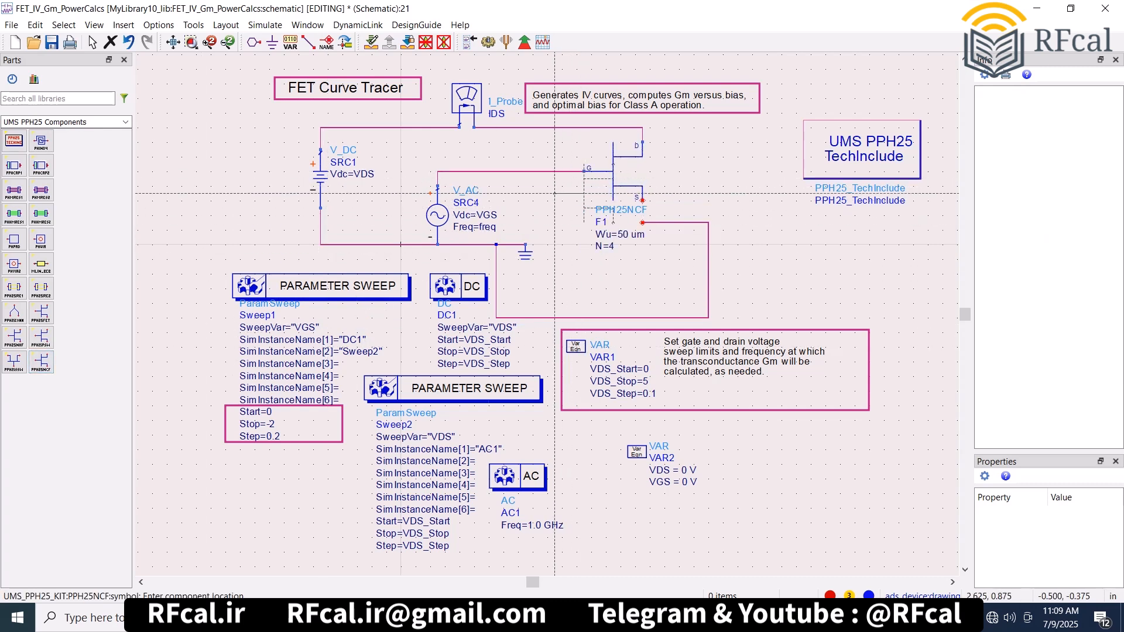
{"action": "key", "text": "Escape"}
- Reconnect the looped ground wire to the PPH25NCF's source pin and simulate its curve tracer
{"action": "left_click", "coordinate": [664, 222]}
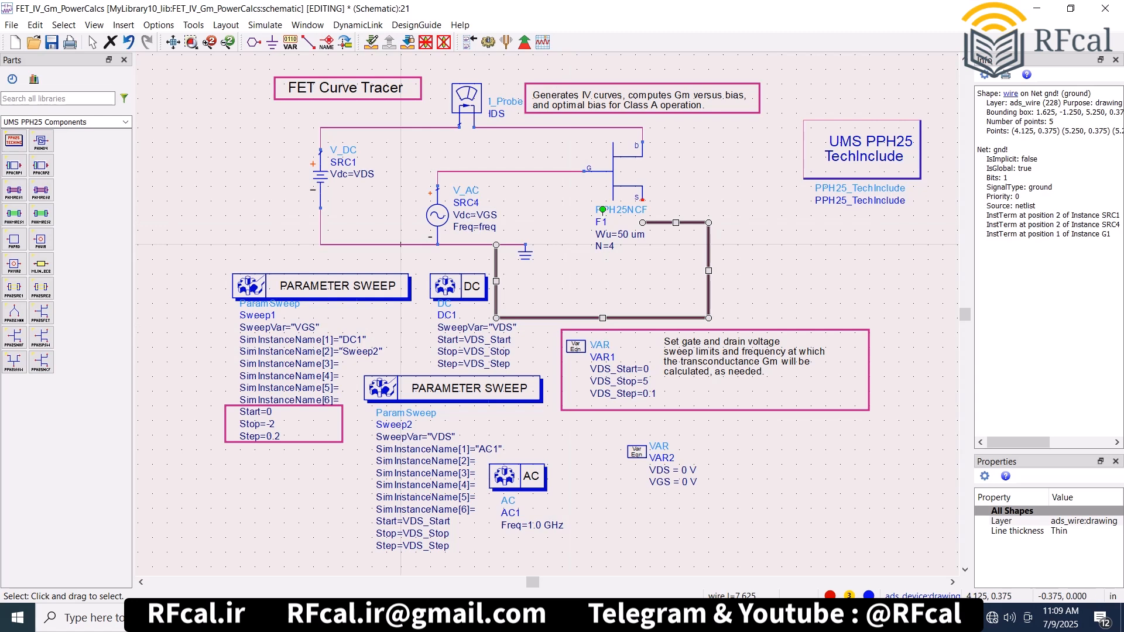
{"action": "left_click_drag", "start_coordinate": [650, 222], "coordinate": [650, 201]}
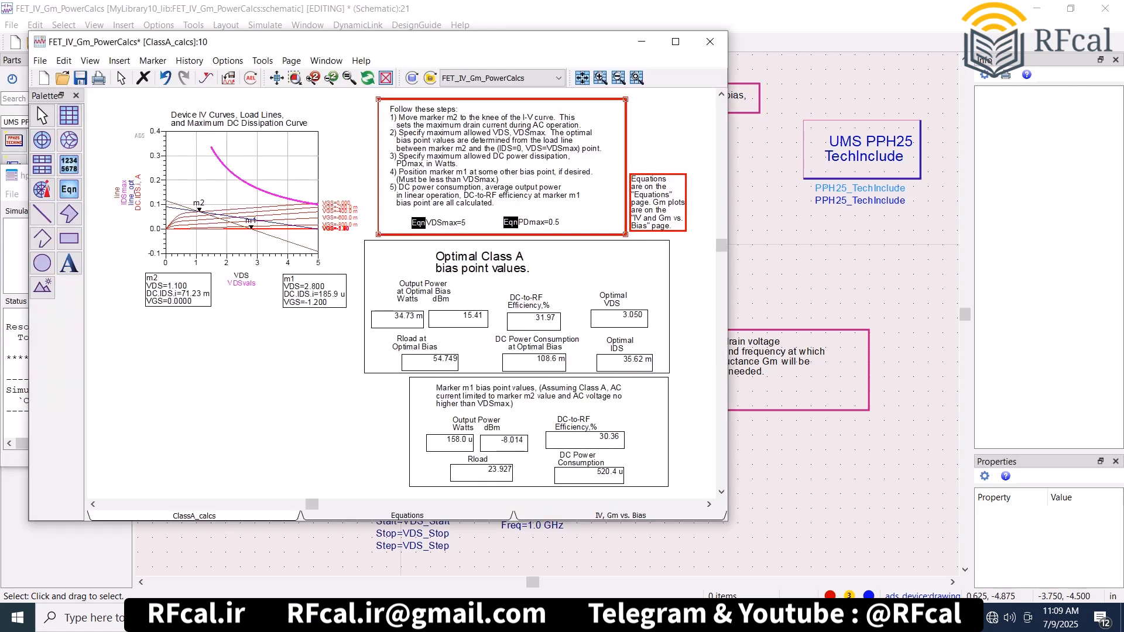
{"action": "left_click", "coordinate": [737, 288]}
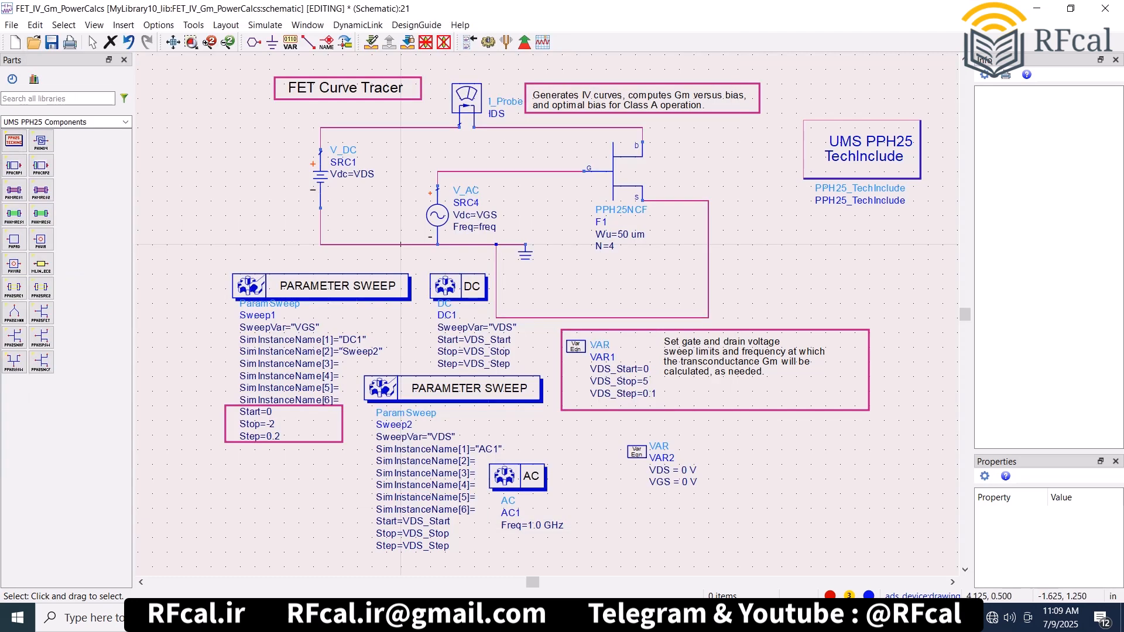
- Replace the PPH25NCF with a PPH25SSW, rotated -90° so its gate meets the V_AC wire end
{"action": "left_click", "coordinate": [627, 186]}
{"action": "key", "text": "Delete"}
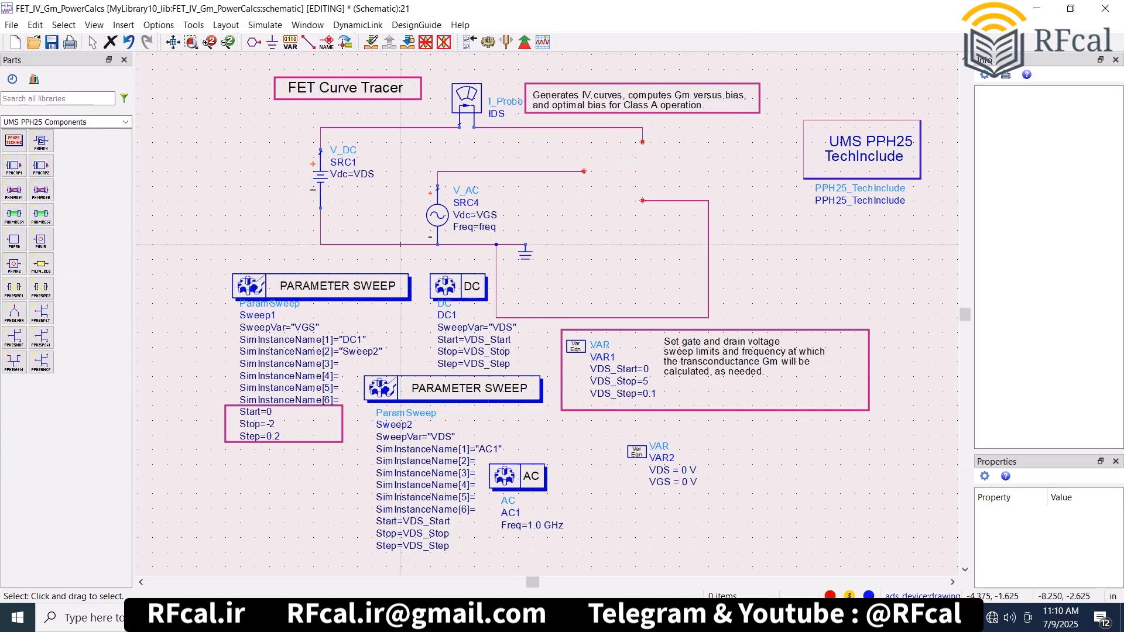
{"action": "left_click", "coordinate": [14, 361]}
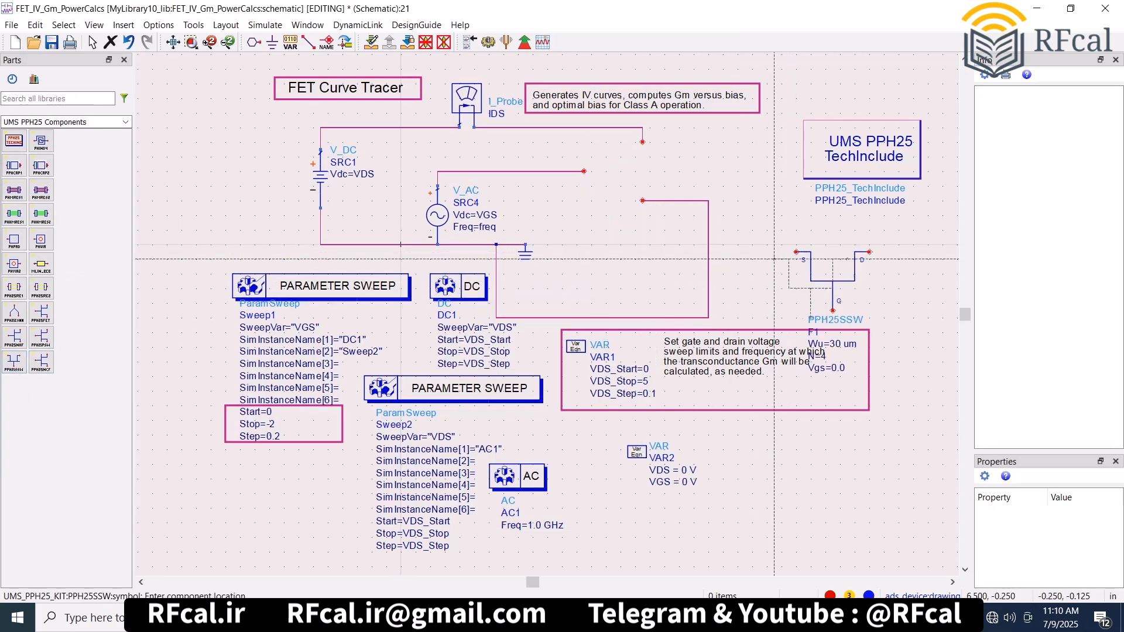
{"action": "left_click", "coordinate": [797, 253]}
{"action": "right_click", "coordinate": [830, 271]}
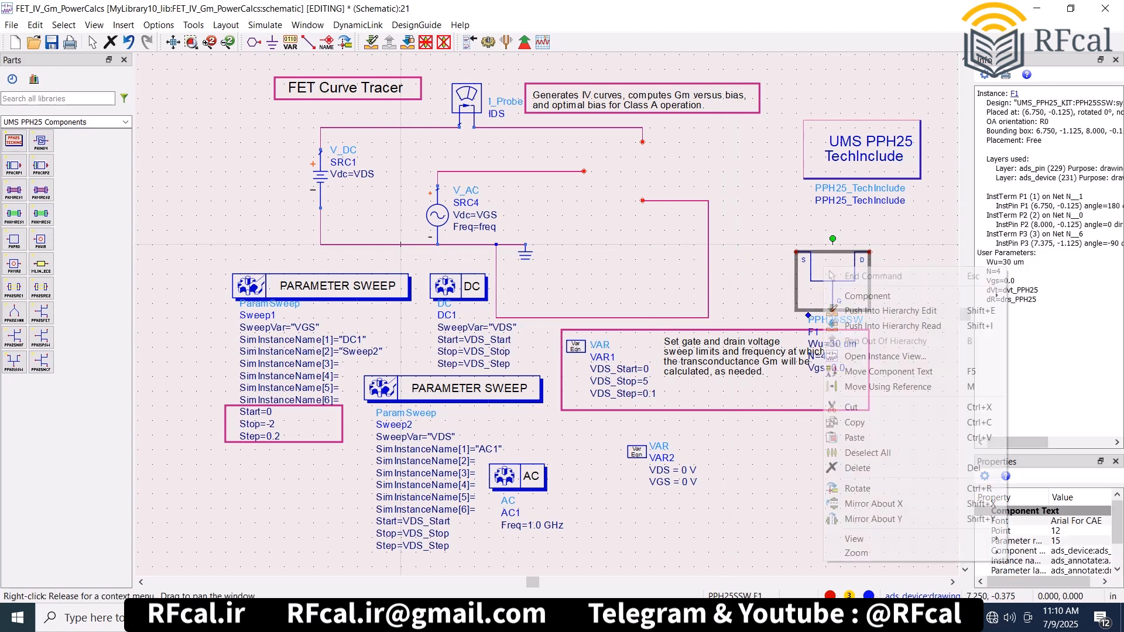
{"action": "left_click", "coordinate": [858, 488]}
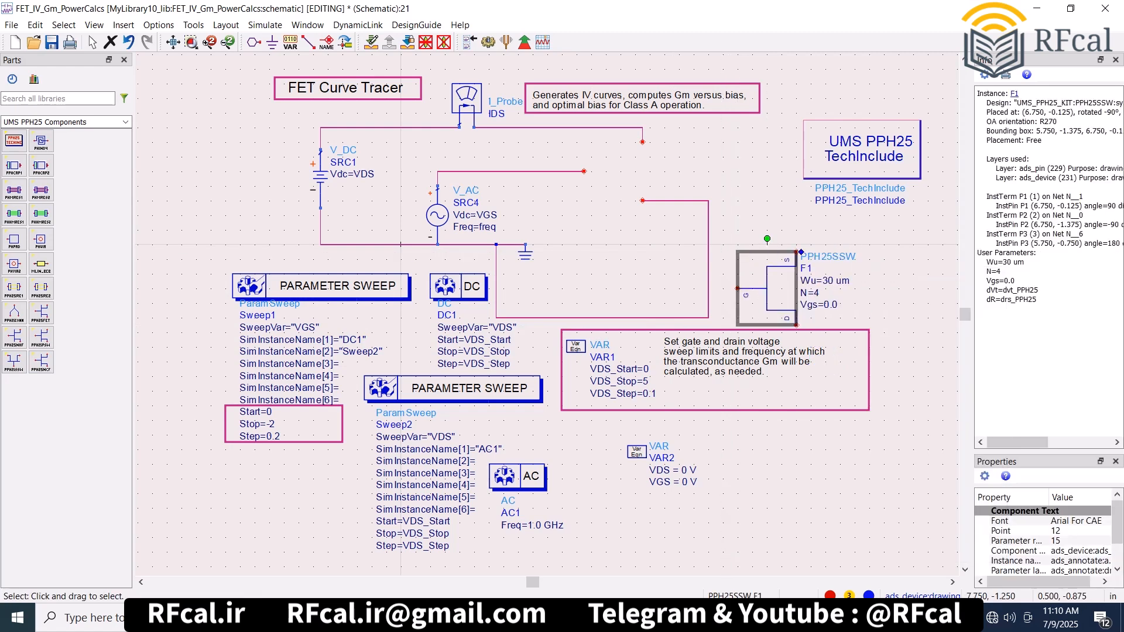
{"action": "left_click_drag", "start_coordinate": [767, 287], "coordinate": [613, 169]}
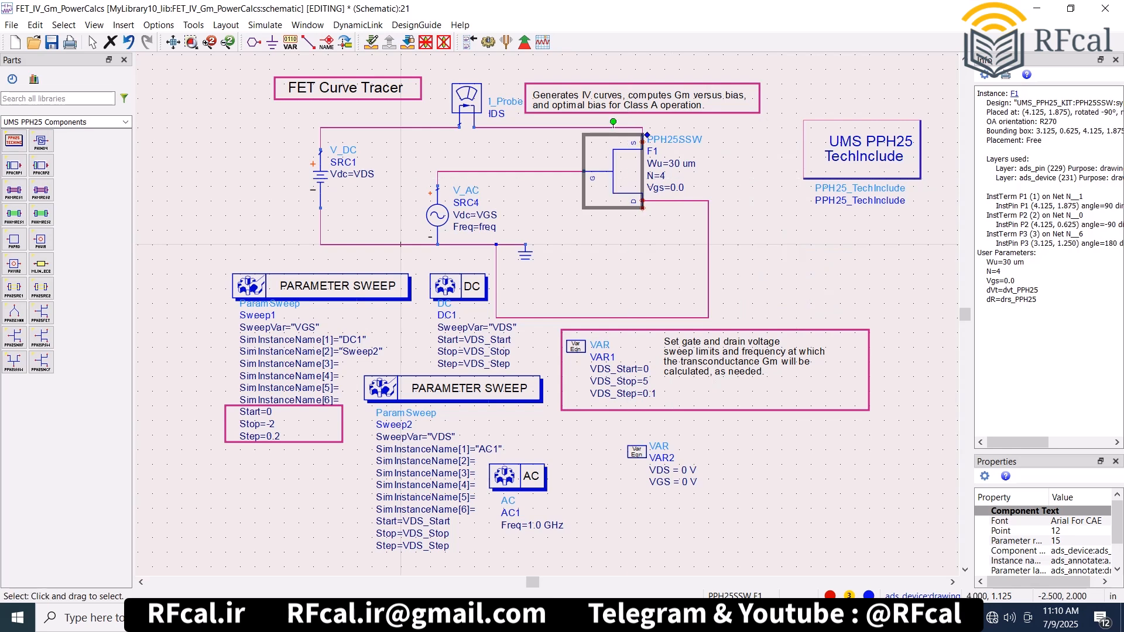
- Join the PPH25SSW's drain to the ground wire and its source to the IDS probe wire, and simulate the curve tracer
{"action": "left_click", "coordinate": [692, 166]}
{"action": "left_click", "coordinate": [695, 180]}
{"action": "mouse_move", "coordinate": [671, 201]}
{"action": "left_mouse_down"}
{"action": "mouse_move", "coordinate": [672, 215]}
{"action": "mouse_move", "coordinate": [664, 208]}
{"action": "left_mouse_up"}
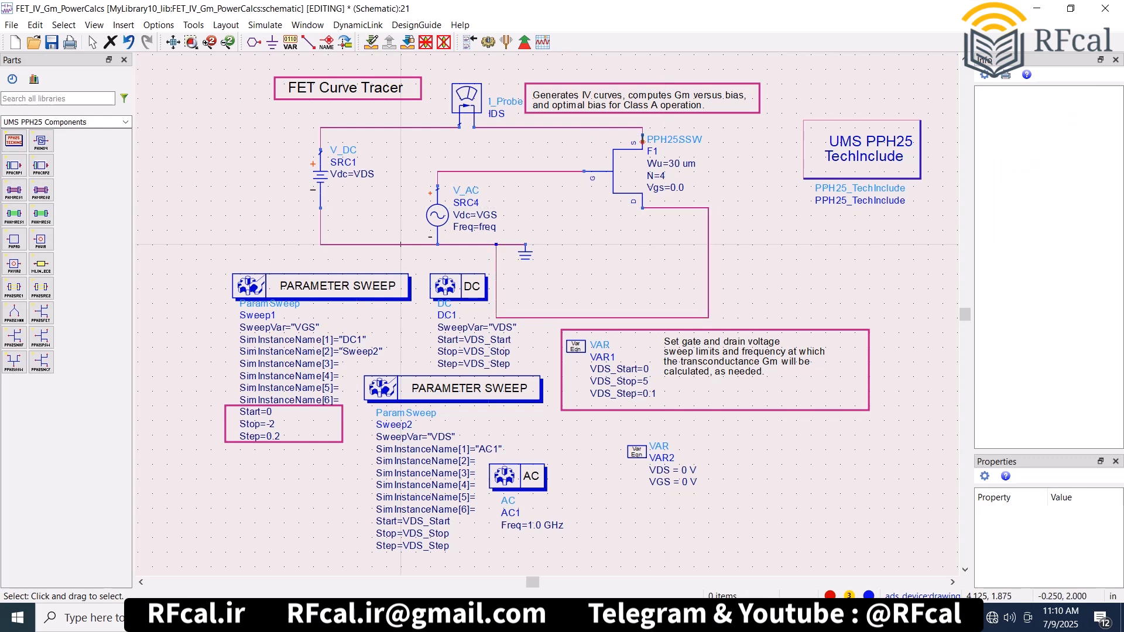
{"action": "left_click", "coordinate": [642, 130]}
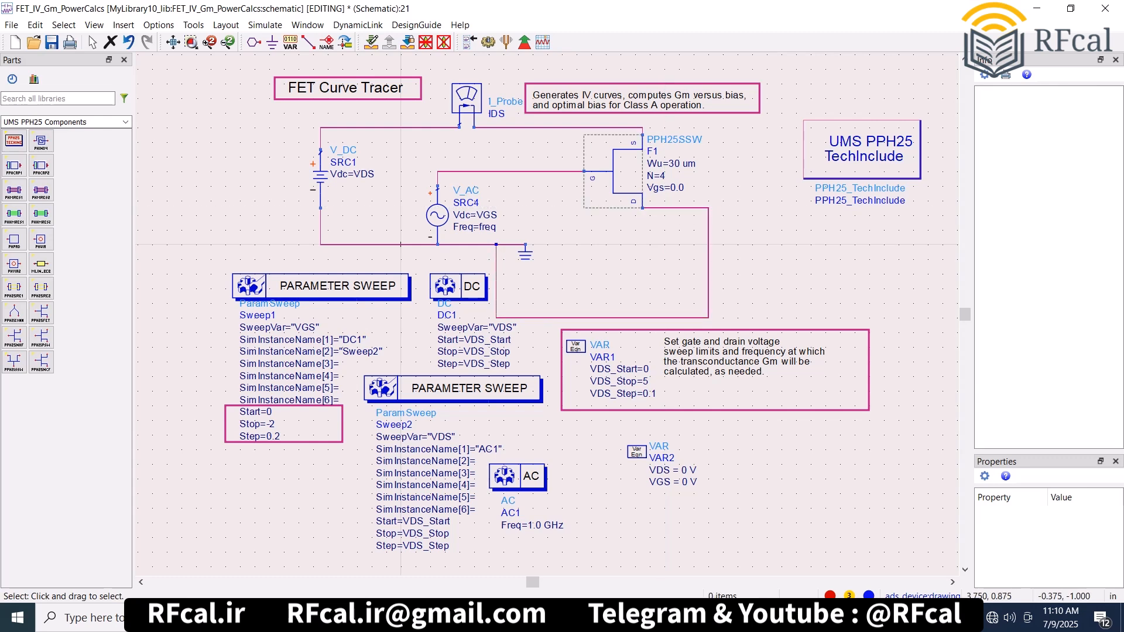
{"action": "left_click", "coordinate": [488, 42]}
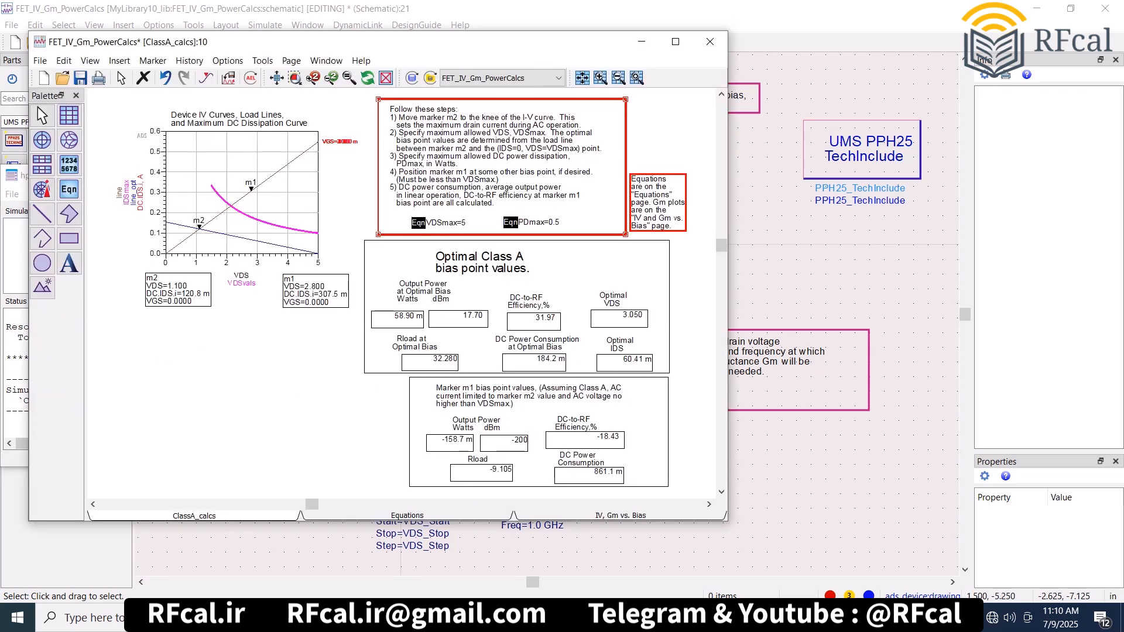
{"action": "left_click", "coordinate": [776, 251]}
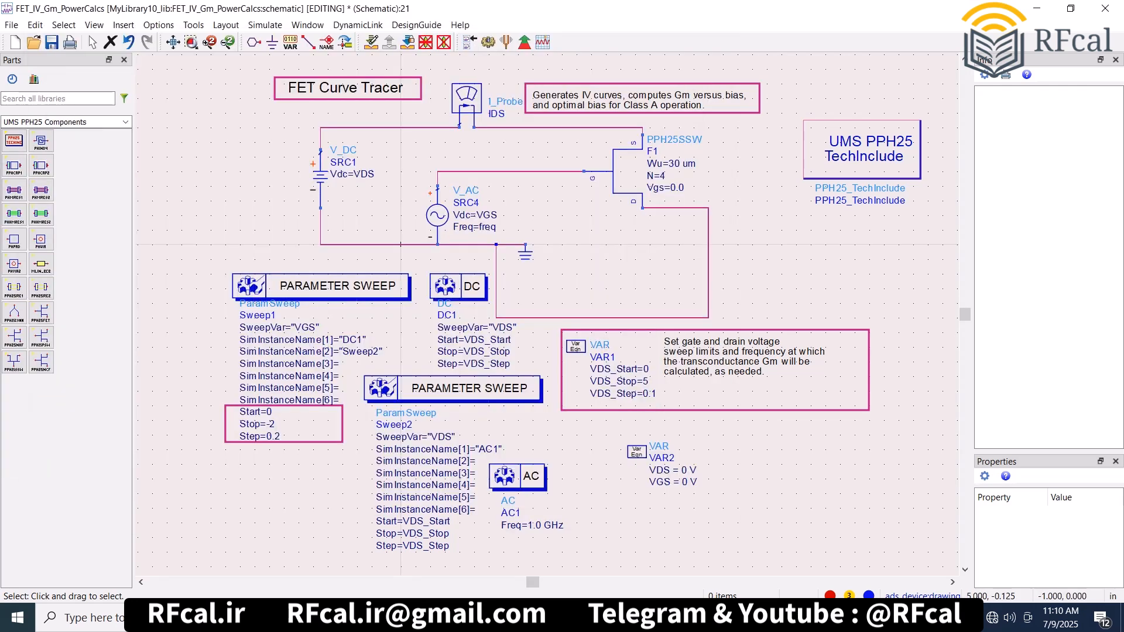
- Delete the entire FET curve tracer circuit from the schematic
{"action": "left_click", "coordinate": [628, 185]}
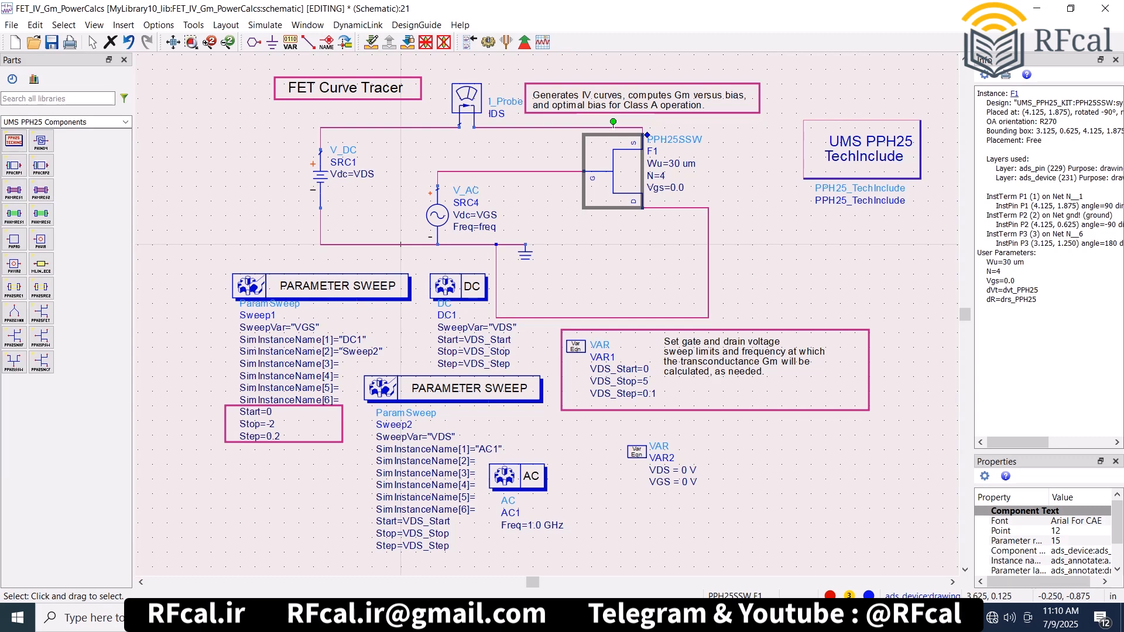
{"action": "key", "text": "ctrl+a"}
{"action": "key", "text": "Delete"}
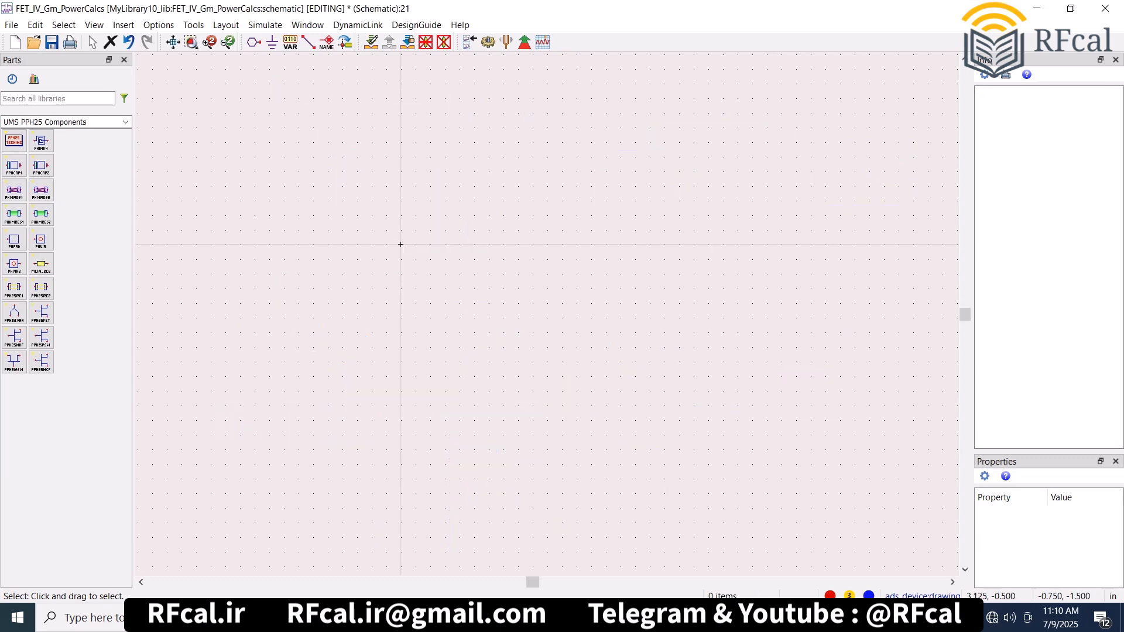
- Place a PPH25_TechInclude block and a PHIND4 spiral inductor in the empty schematic
{"action": "left_click", "coordinate": [14, 141]}
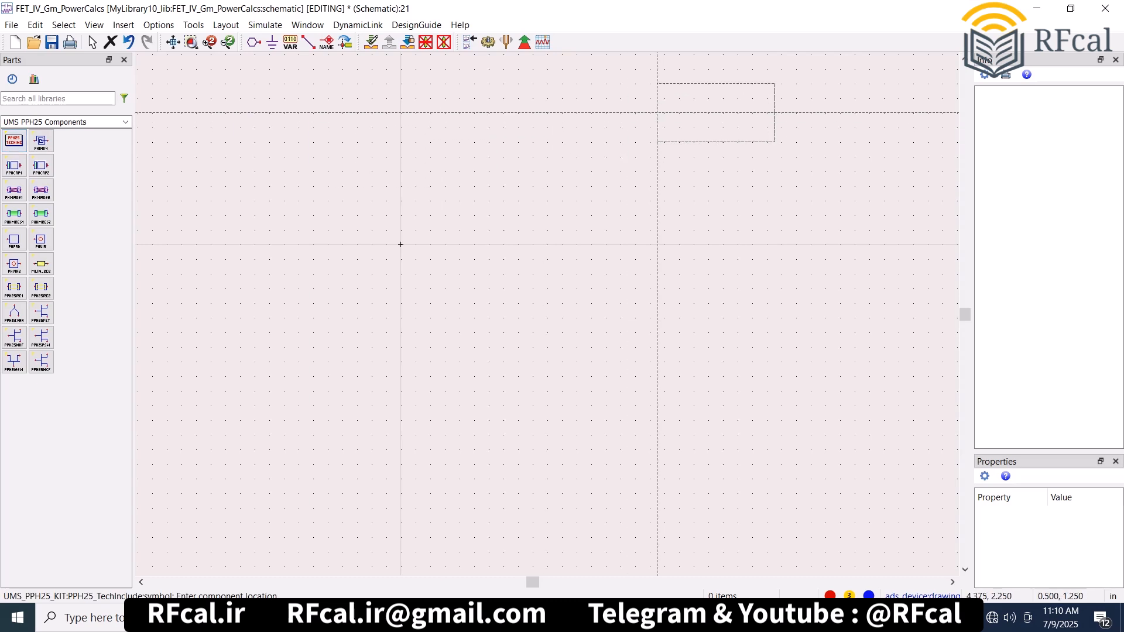
{"action": "left_click", "coordinate": [709, 99]}
{"action": "left_click", "coordinate": [41, 141]}
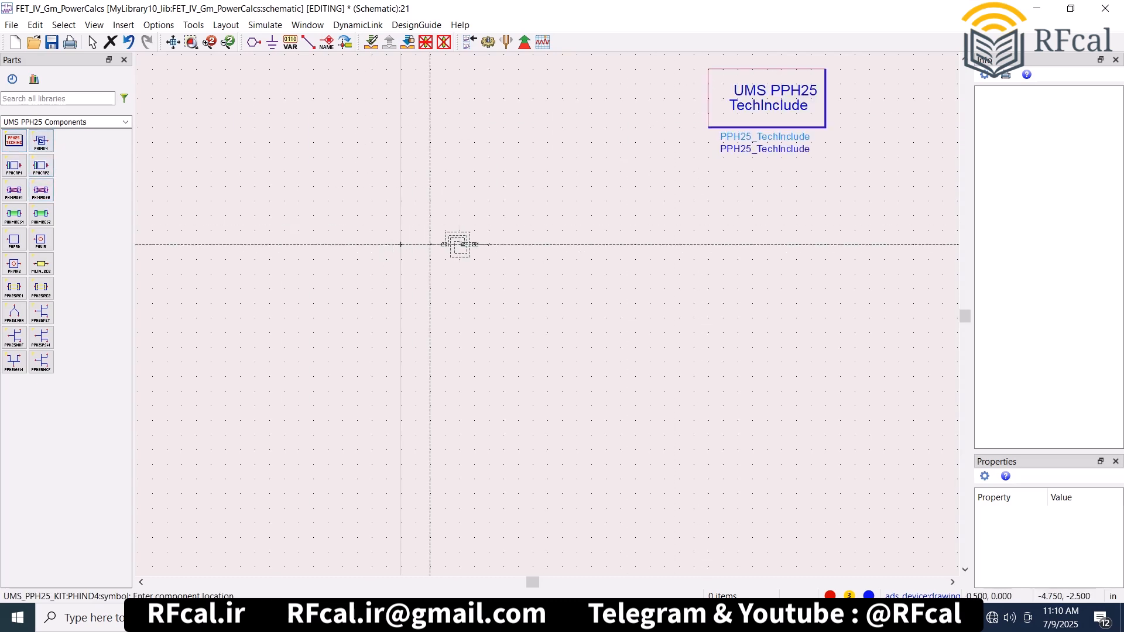
{"action": "left_click", "coordinate": [495, 237]}
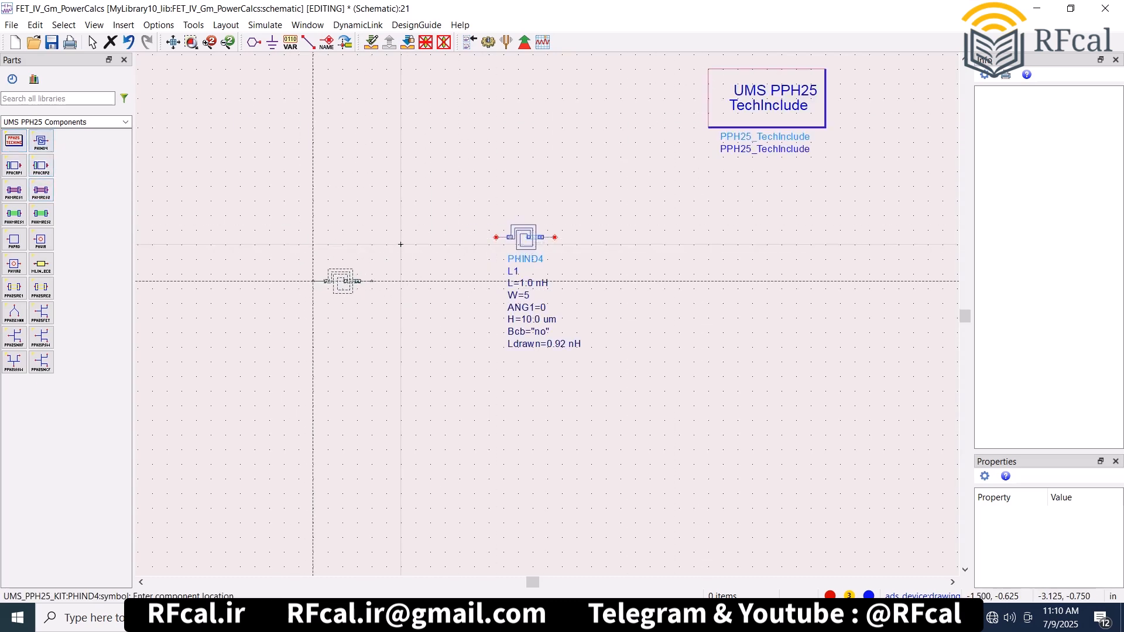
{"action": "key", "text": "Escape"}
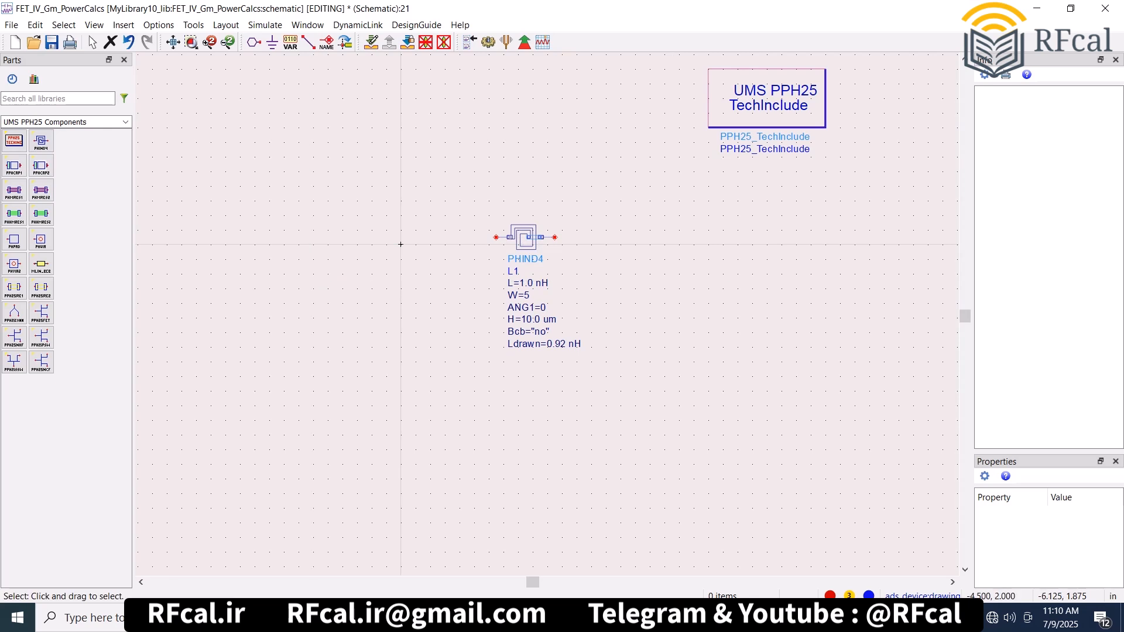
- Add an S-Parameters simulation controller and place one Term port on each side of the PHIND4 inductor
{"action": "left_click", "coordinate": [125, 122]}
{"action": "left_click", "coordinate": [42, 321]}
{"action": "left_click", "coordinate": [14, 140]}
{"action": "left_click", "coordinate": [246, 104]}
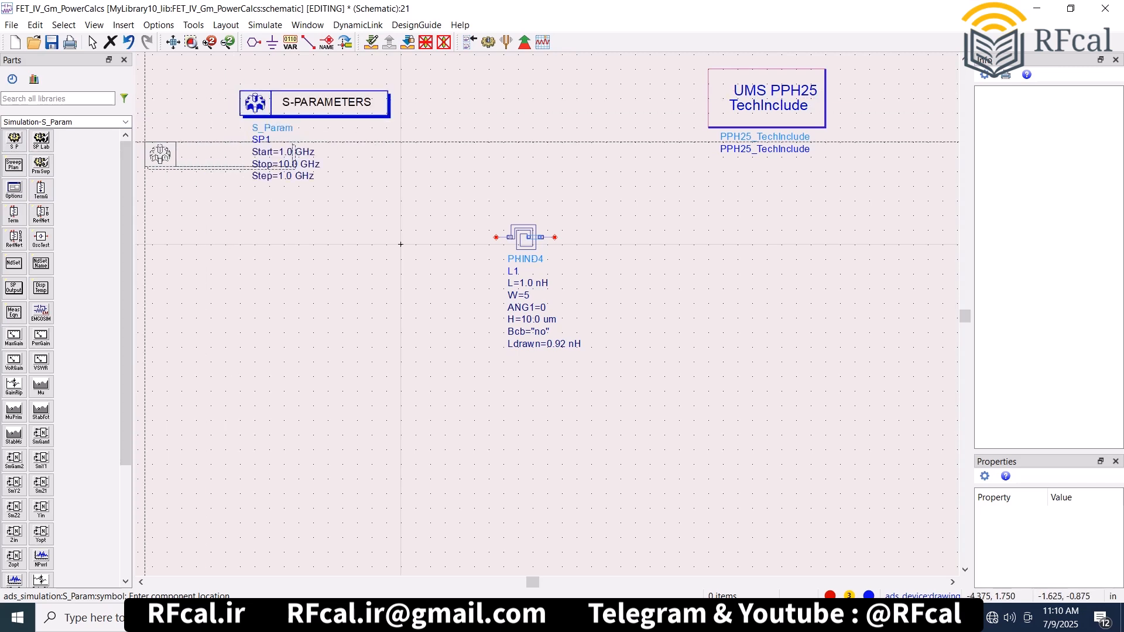
{"action": "left_click", "coordinate": [13, 214]}
{"action": "left_click", "coordinate": [335, 230]}
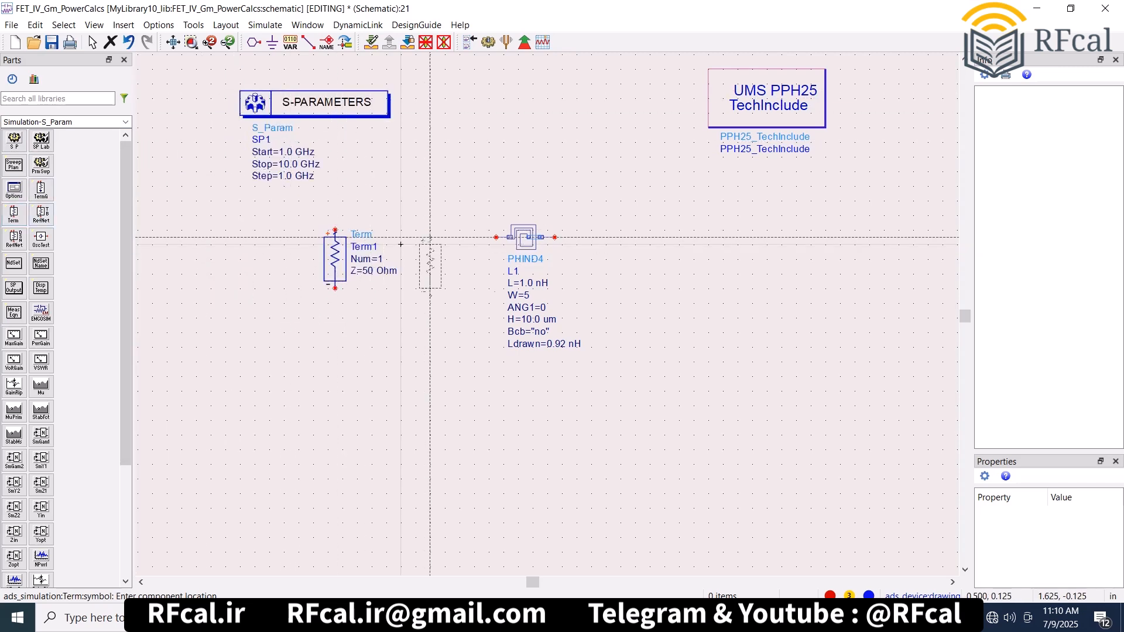
{"action": "left_click", "coordinate": [700, 237]}
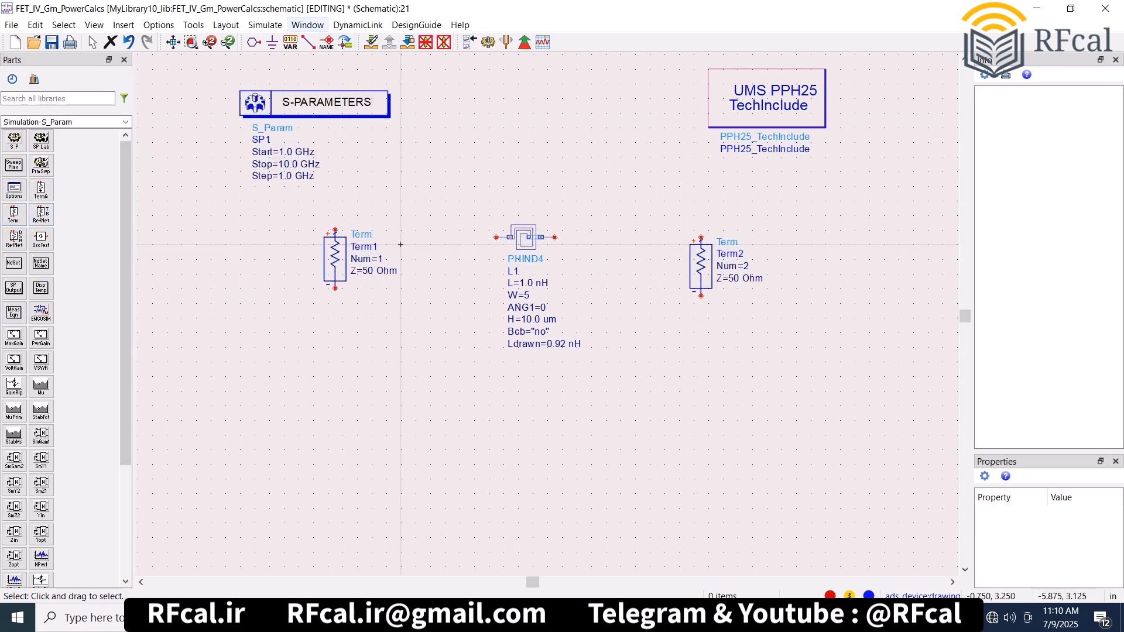
- Ground the negative terminals of Term1 and Term2
{"action": "left_click", "coordinate": [273, 42]}
{"action": "left_click", "coordinate": [335, 289]}
{"action": "left_click", "coordinate": [707, 296]}
{"action": "key", "text": "Escape"}
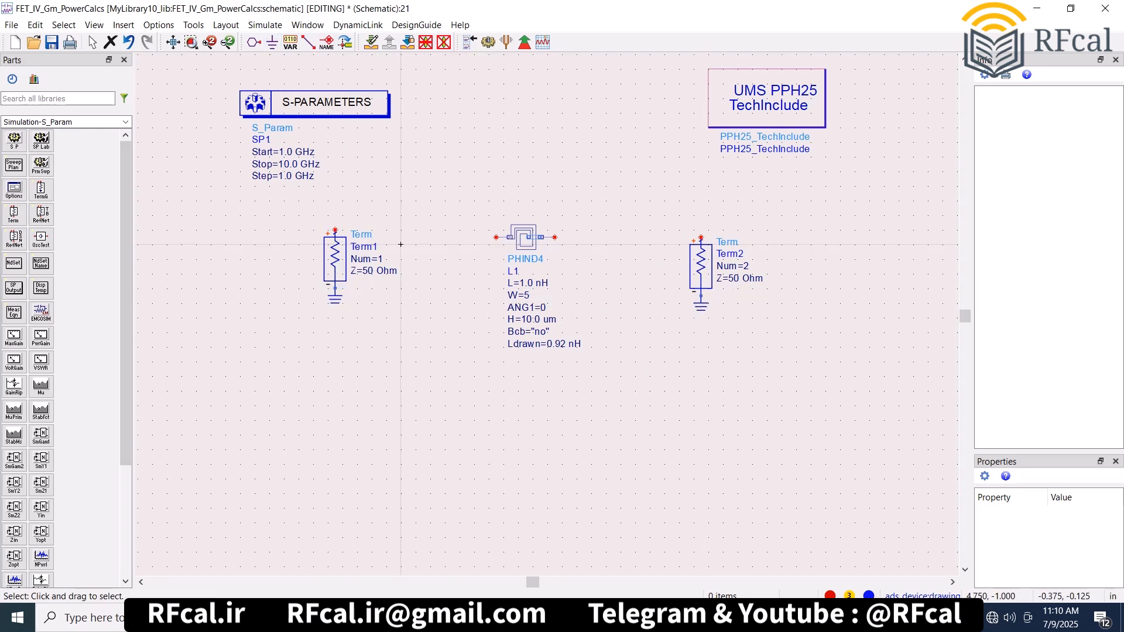
- Wire the PHIND4 inductor between the positive terminals of Term1 and Term2
{"action": "scroll", "coordinate": [400, 245], "scroll_direction": "up", "scroll_amount": 1}
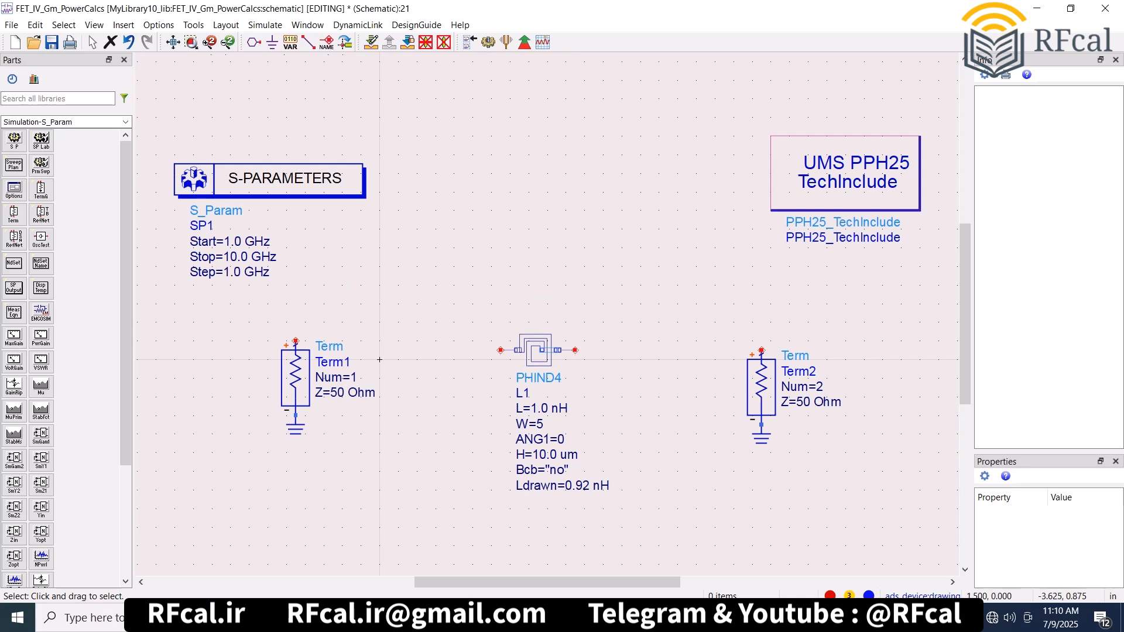
{"action": "left_click", "coordinate": [309, 41]}
{"action": "left_click", "coordinate": [501, 349]}
{"action": "left_click", "coordinate": [296, 341]}
{"action": "left_click", "coordinate": [762, 350]}
{"action": "key", "text": "Escape"}
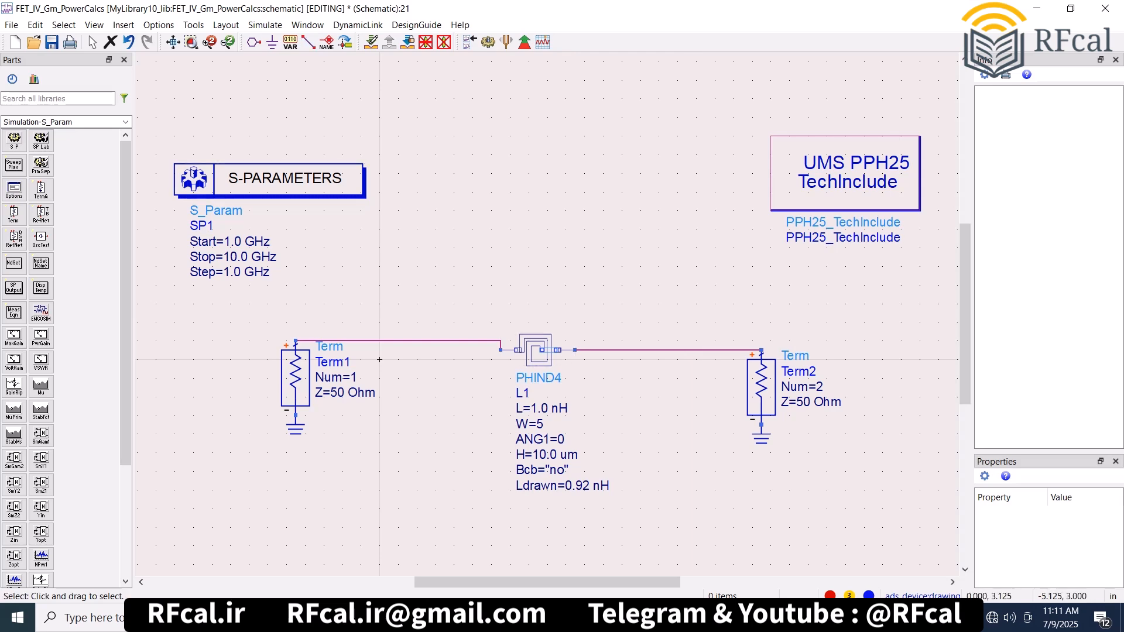
- Switch the available parts to UMS PPH25 Components and run the S-parameter simulation of the PHIND4 inductor
{"action": "left_click", "coordinate": [126, 122]}
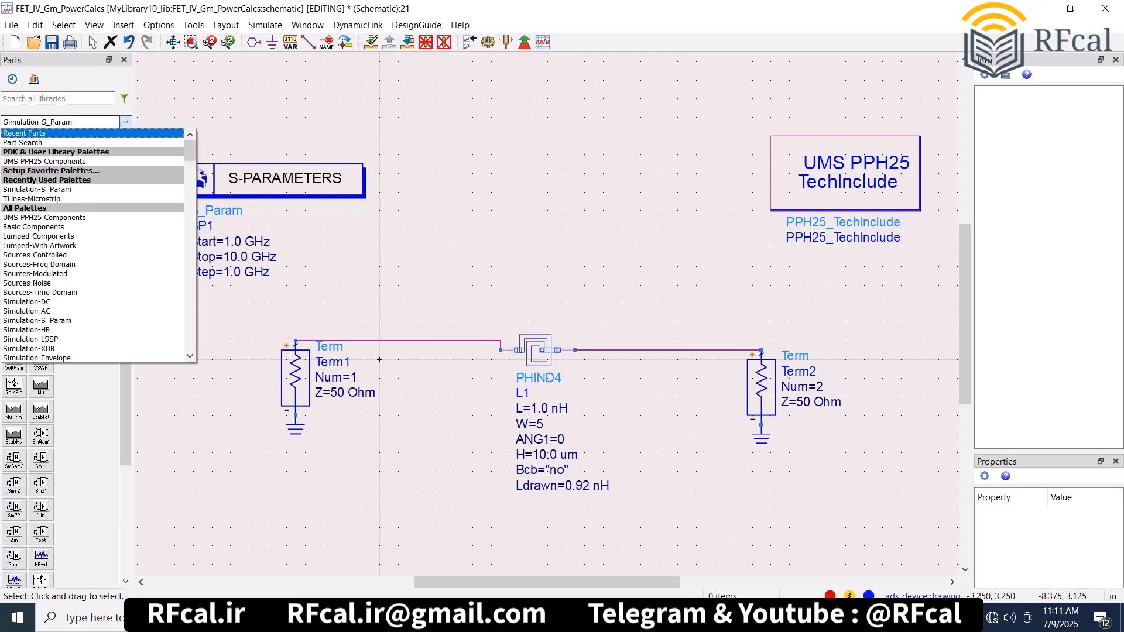
{"action": "left_click", "coordinate": [88, 162]}
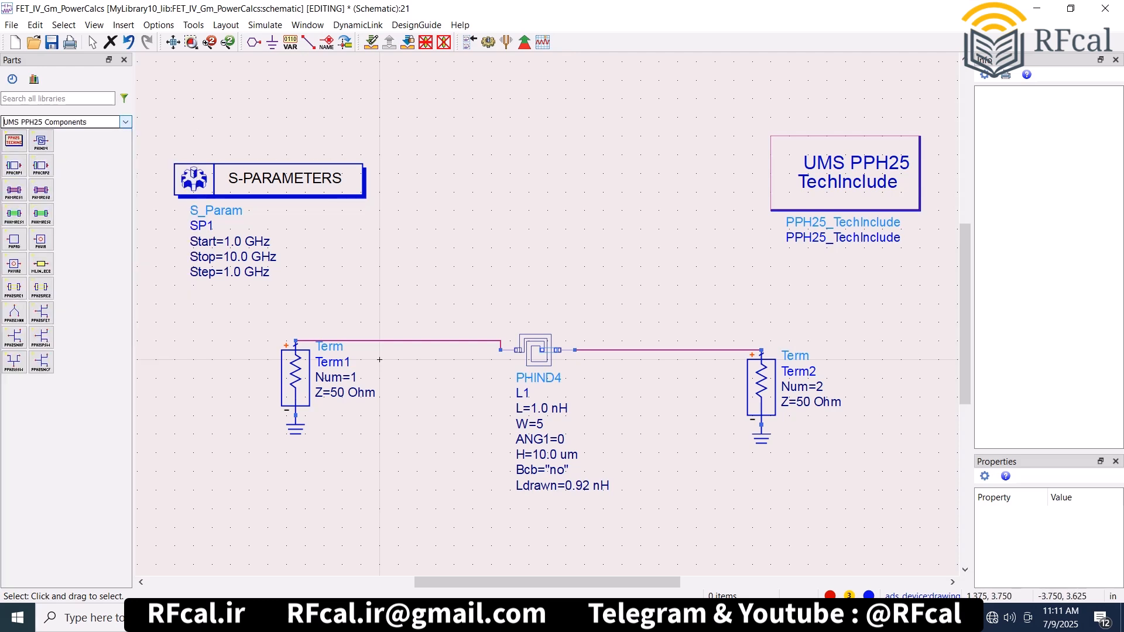
{"action": "key", "text": "F7"}
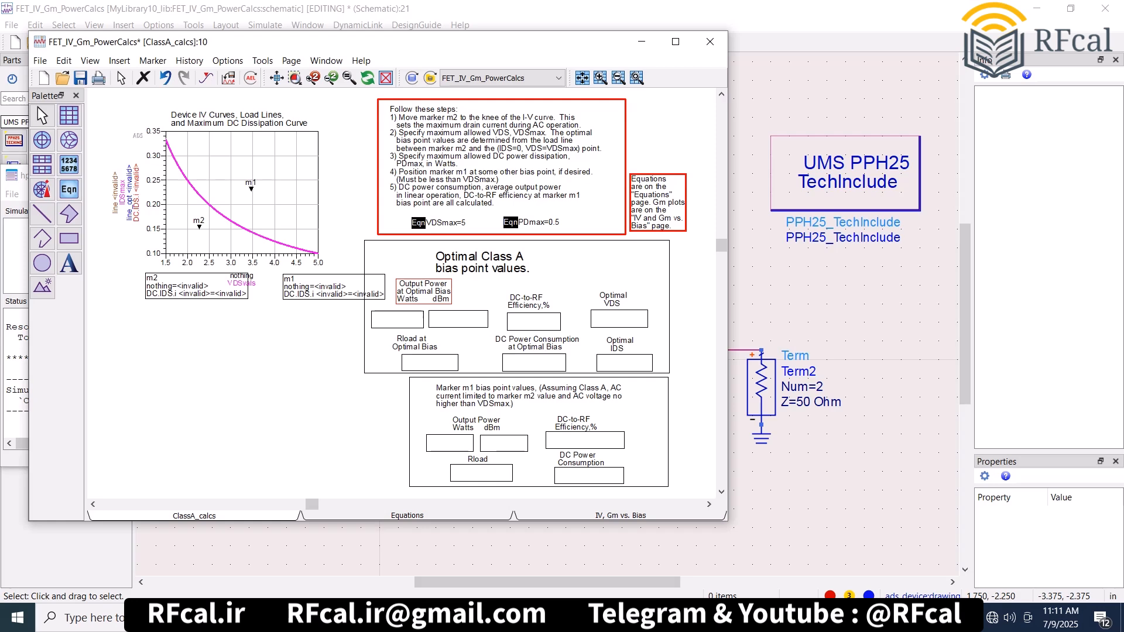
- Clear everything from the ClassA_calcs results page and plot dB(S(1,1)) and dB(S(2,1)) together on a rectangular graph
{"action": "key", "text": "ctrl+a"}
{"action": "key", "text": "Delete"}
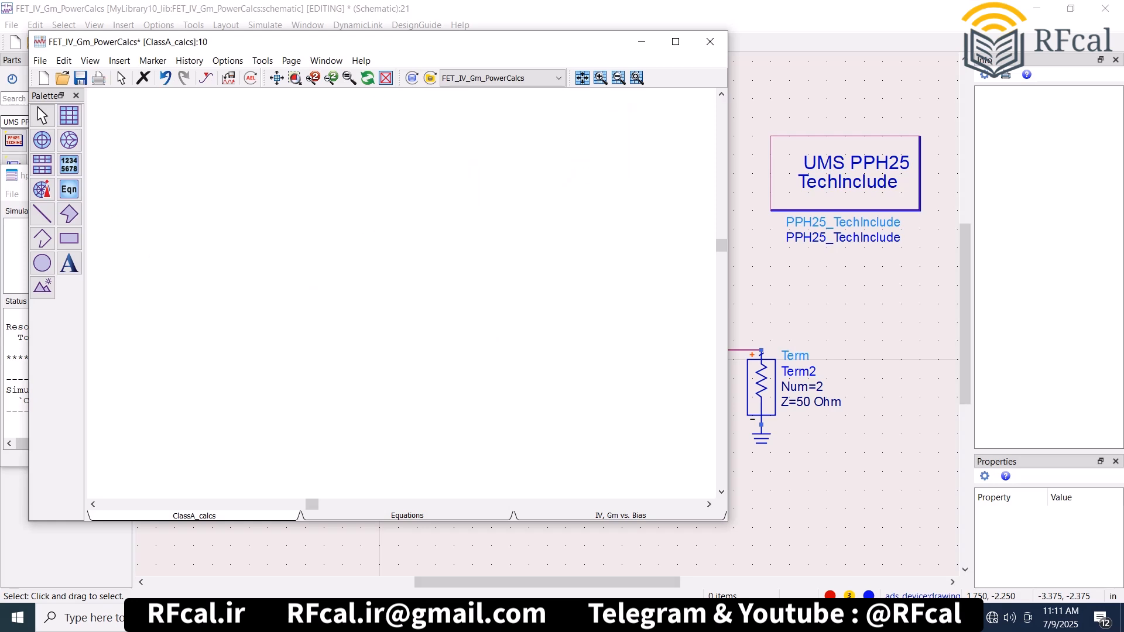
{"action": "scroll", "coordinate": [285, 310], "scroll_direction": "down", "scroll_amount": 2}
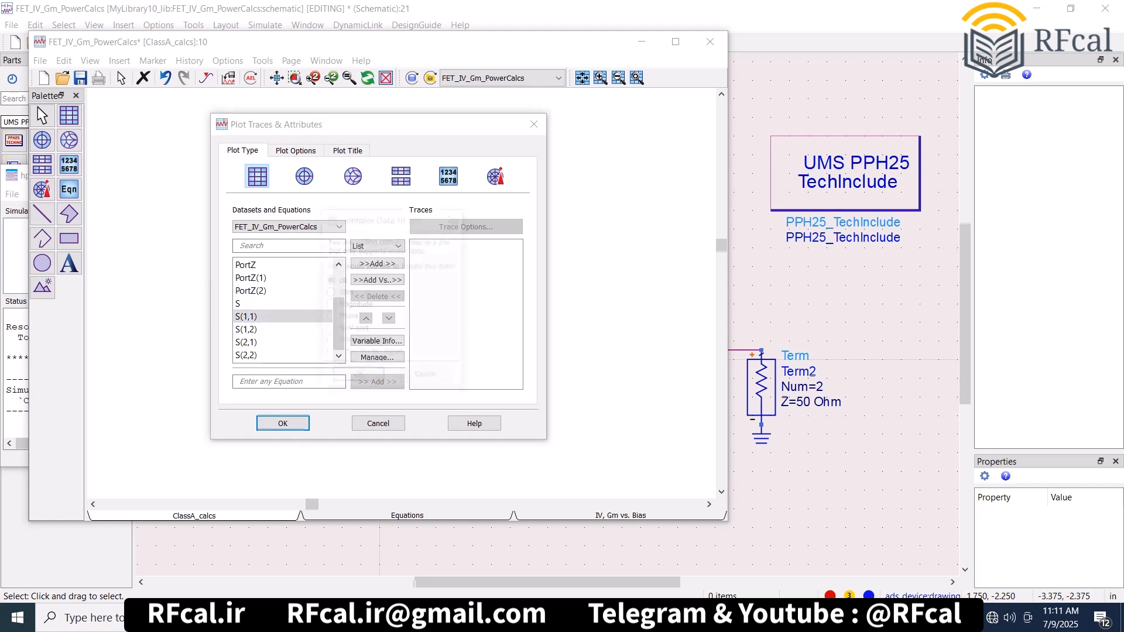
{"action": "left_click", "coordinate": [359, 375]}
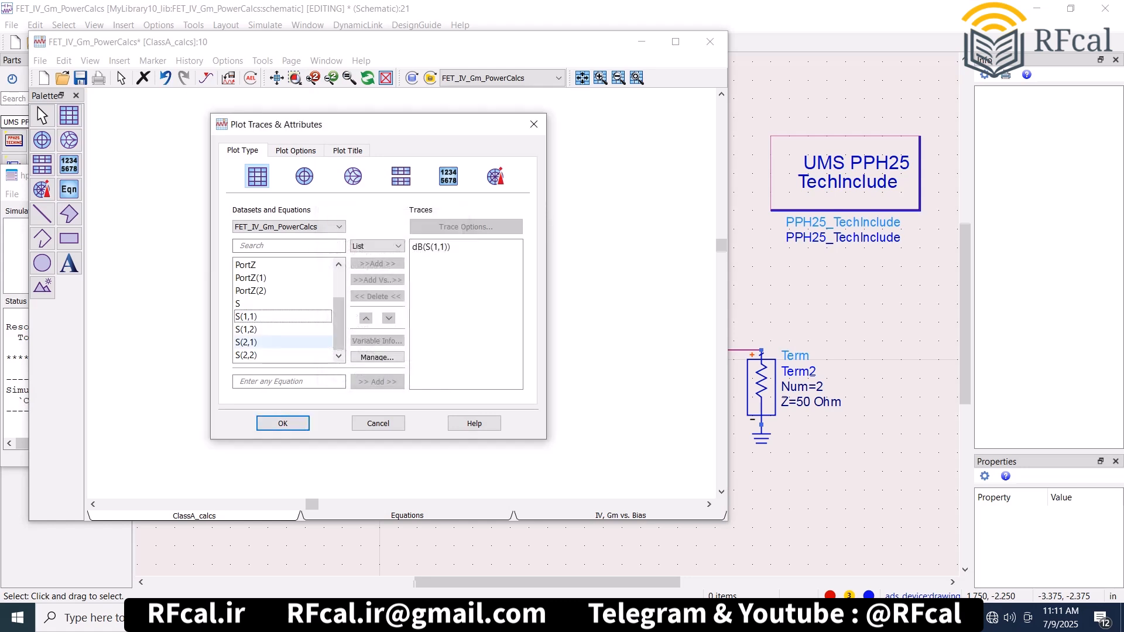
{"action": "double_click", "coordinate": [258, 342]}
{"action": "left_click", "coordinate": [358, 376]}
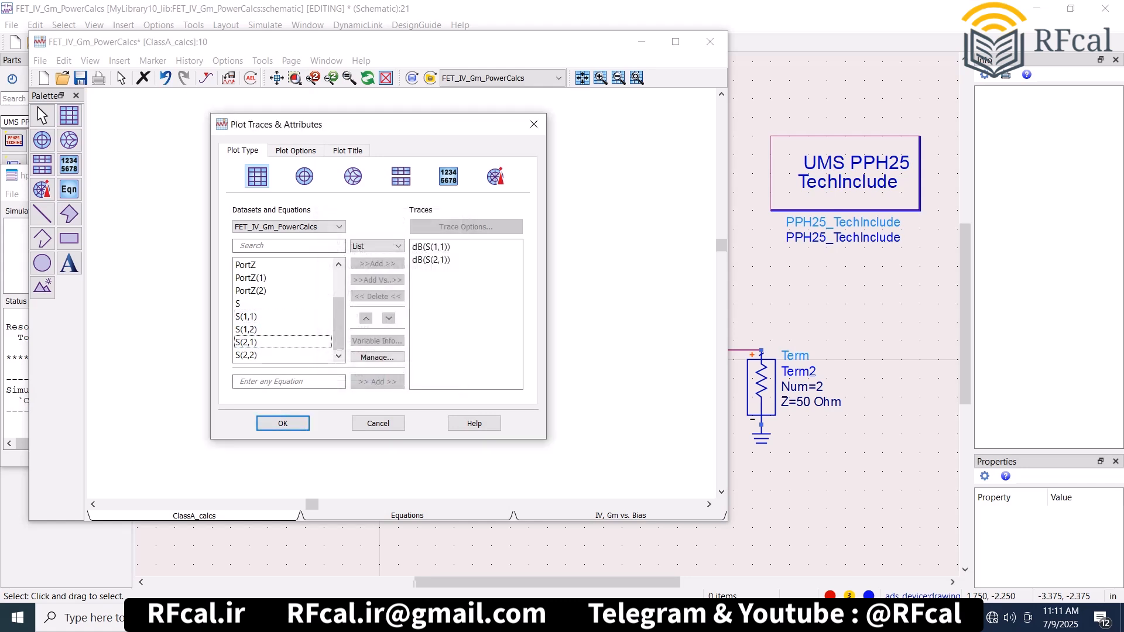
{"action": "left_click", "coordinate": [282, 423]}
{"action": "left_click", "coordinate": [276, 78]}
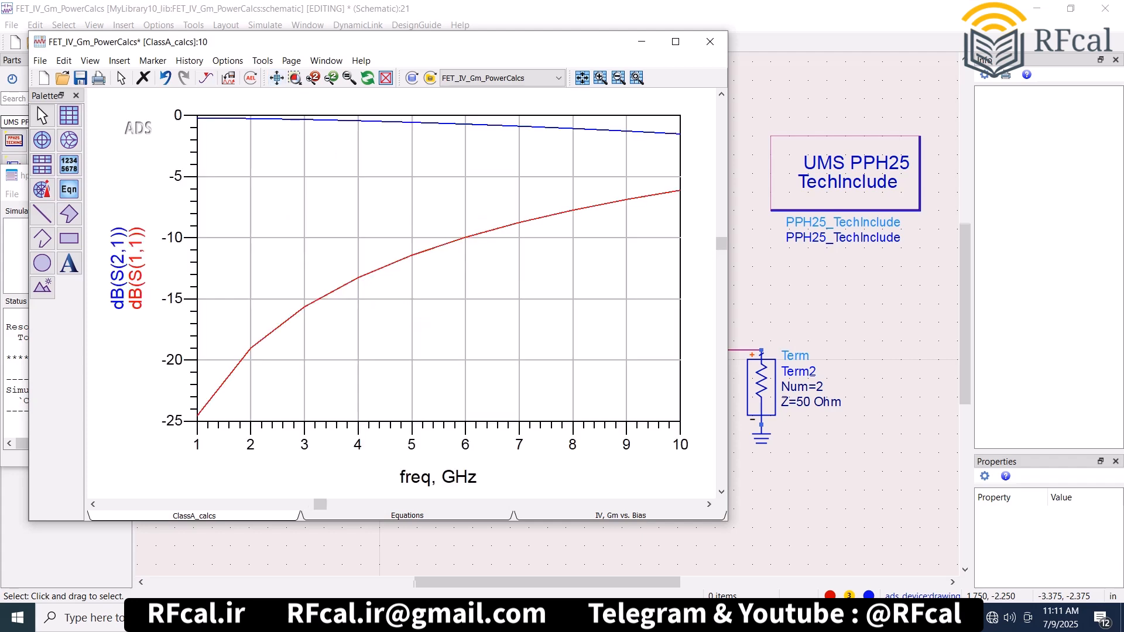
- Set the PHIND4 inductance to 50 nH and rerun the S-parameter simulation
{"action": "left_click", "coordinate": [761, 238]}
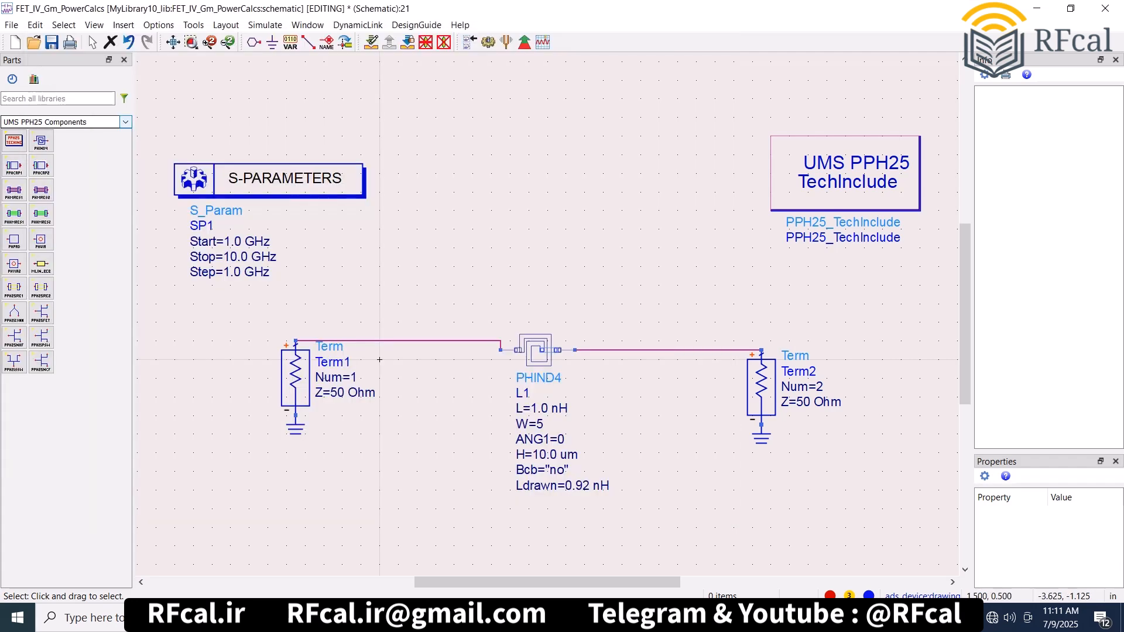
{"action": "double_click", "coordinate": [539, 409]}
{"action": "type", "text": "50"}
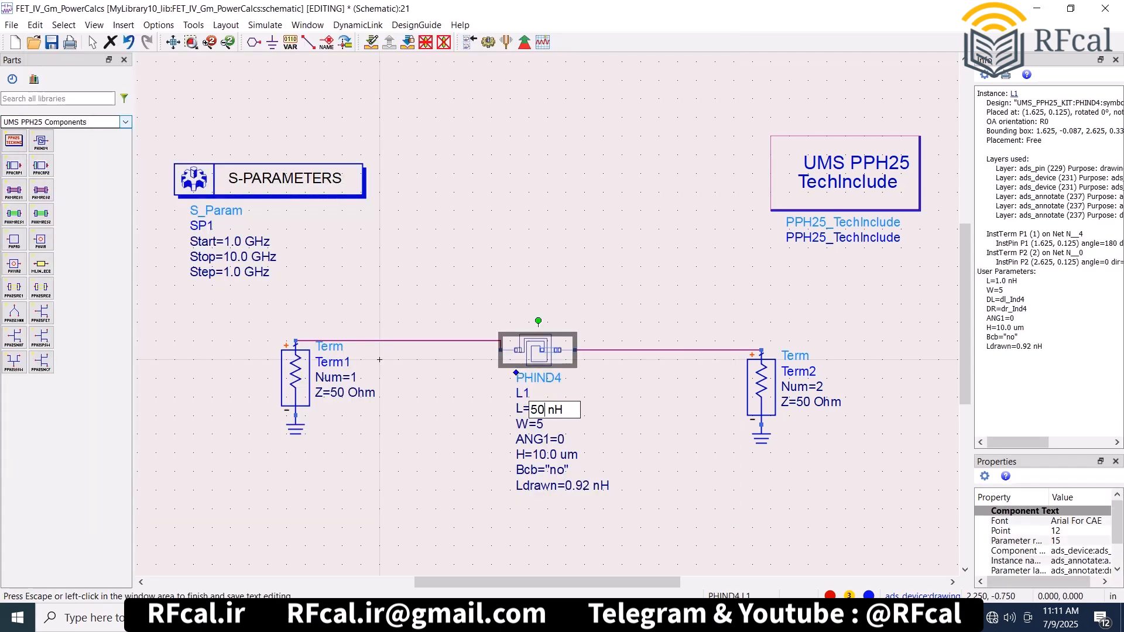
{"action": "left_click", "coordinate": [379, 360]}
{"action": "key", "text": "F7"}
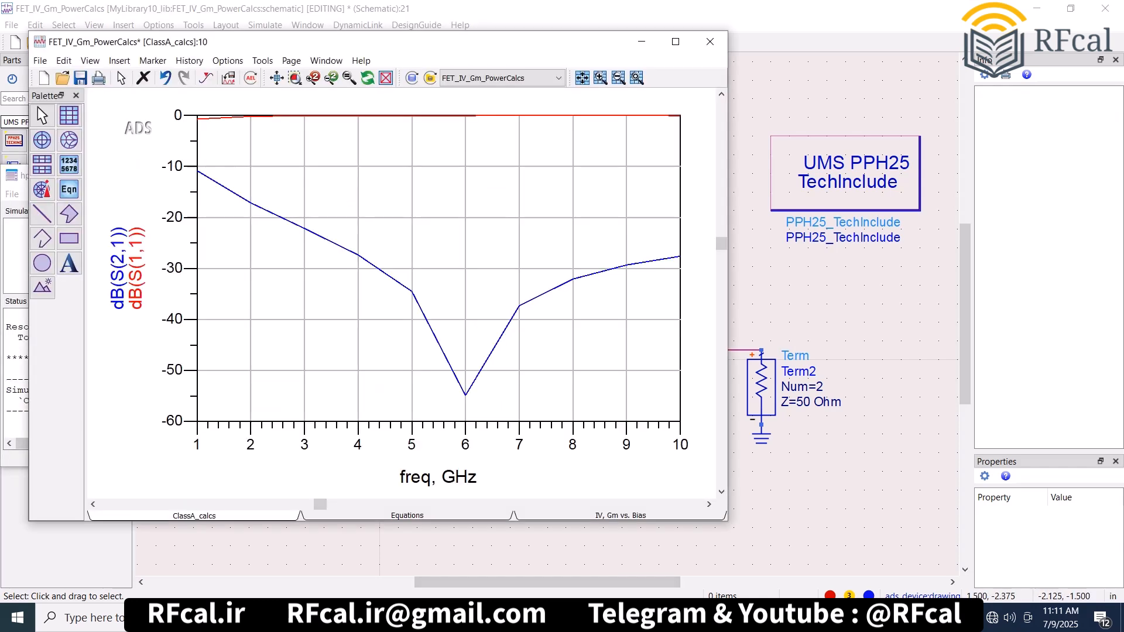
{"action": "left_click", "coordinate": [493, 537]}
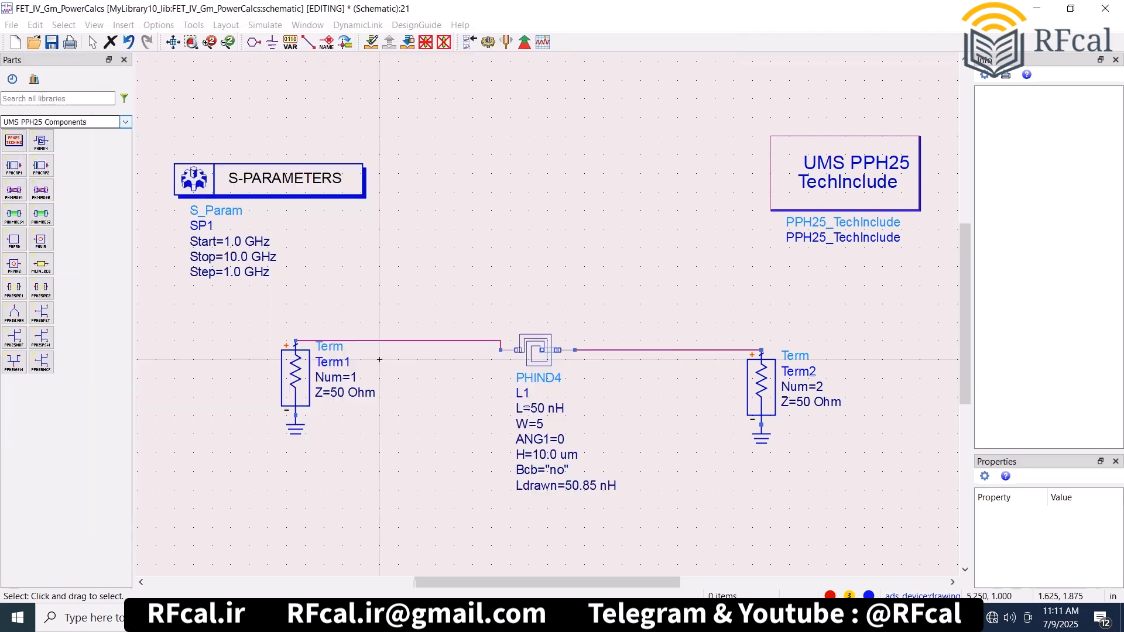
- Replace the PHIND4 inductor with a PPHCAP1 capacitor between the two Terms and simulate it
{"action": "left_click", "coordinate": [538, 350]}
{"action": "key", "text": "Delete"}
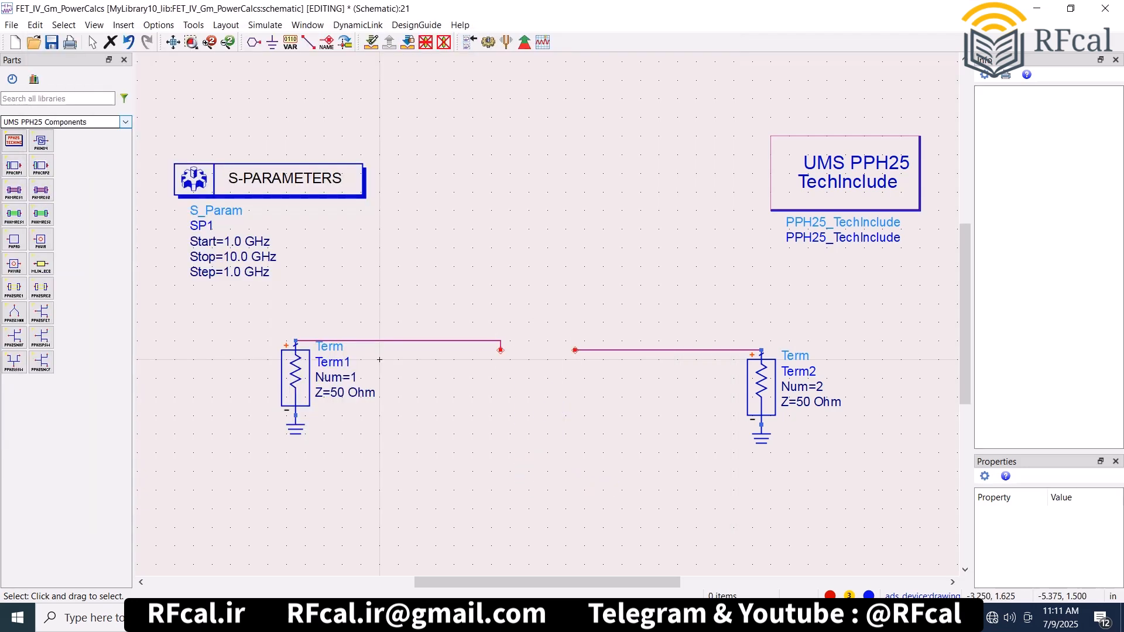
{"action": "left_click", "coordinate": [14, 166]}
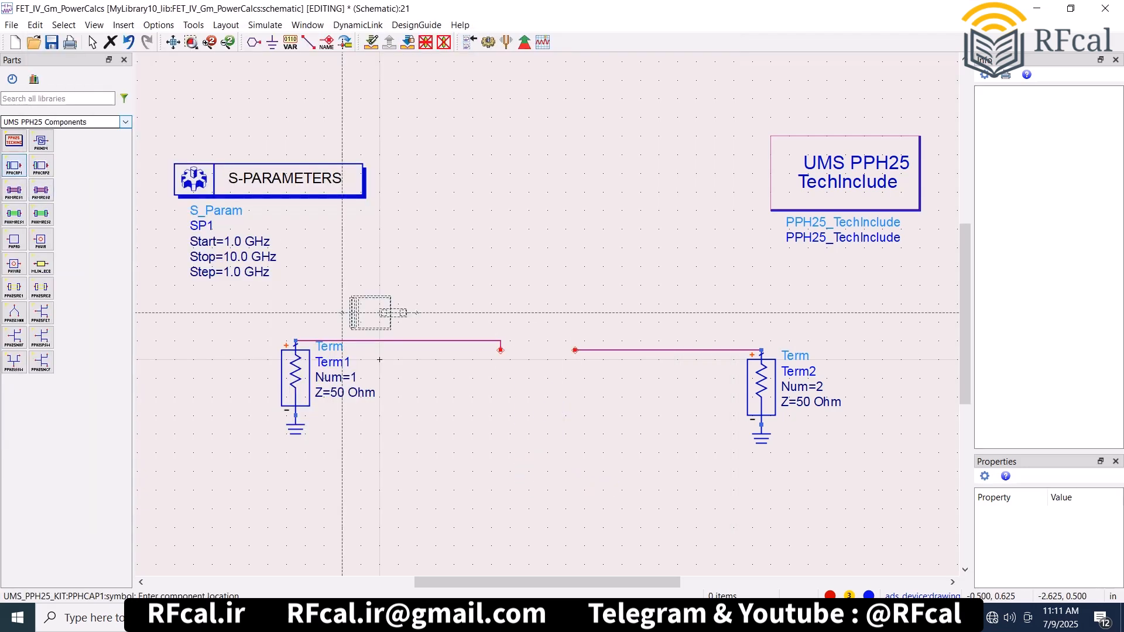
{"action": "left_click", "coordinate": [500, 350]}
{"action": "key", "text": "Escape"}
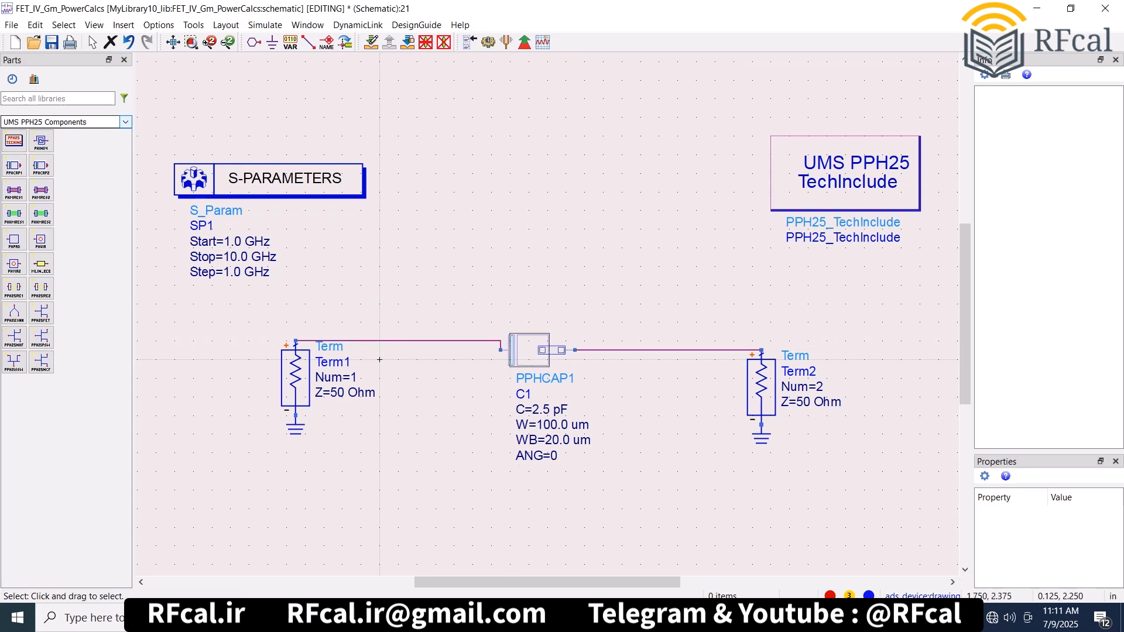
{"action": "key", "text": "F7"}
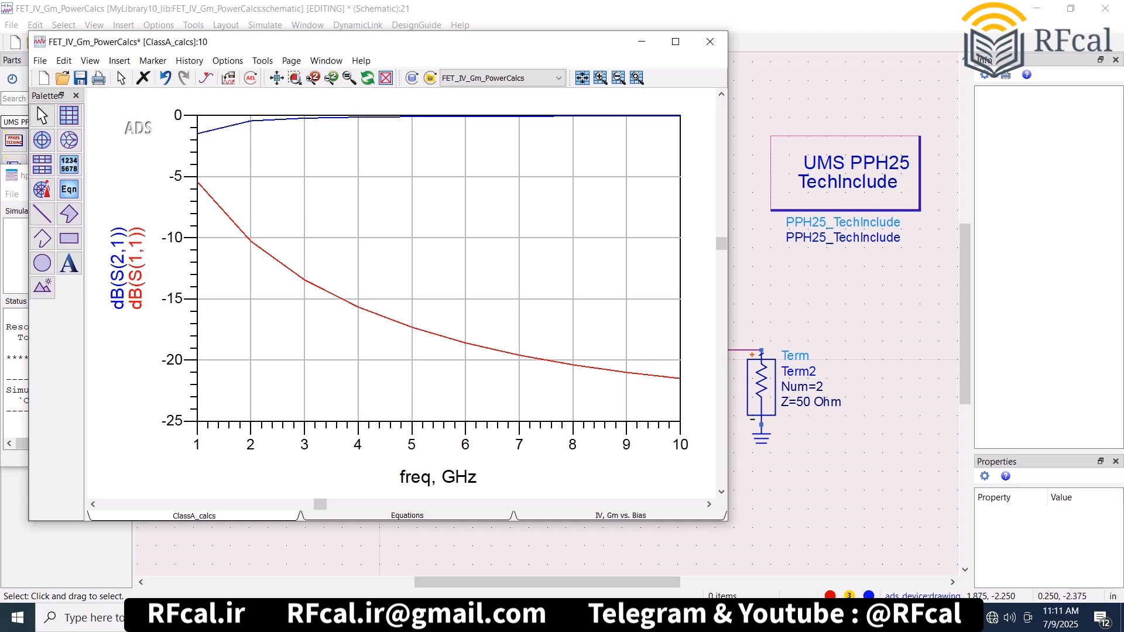
- Set the PPHCAP1 capacitance to 50 pF and rerun the S-parameter simulation
{"action": "left_click", "coordinate": [519, 542]}
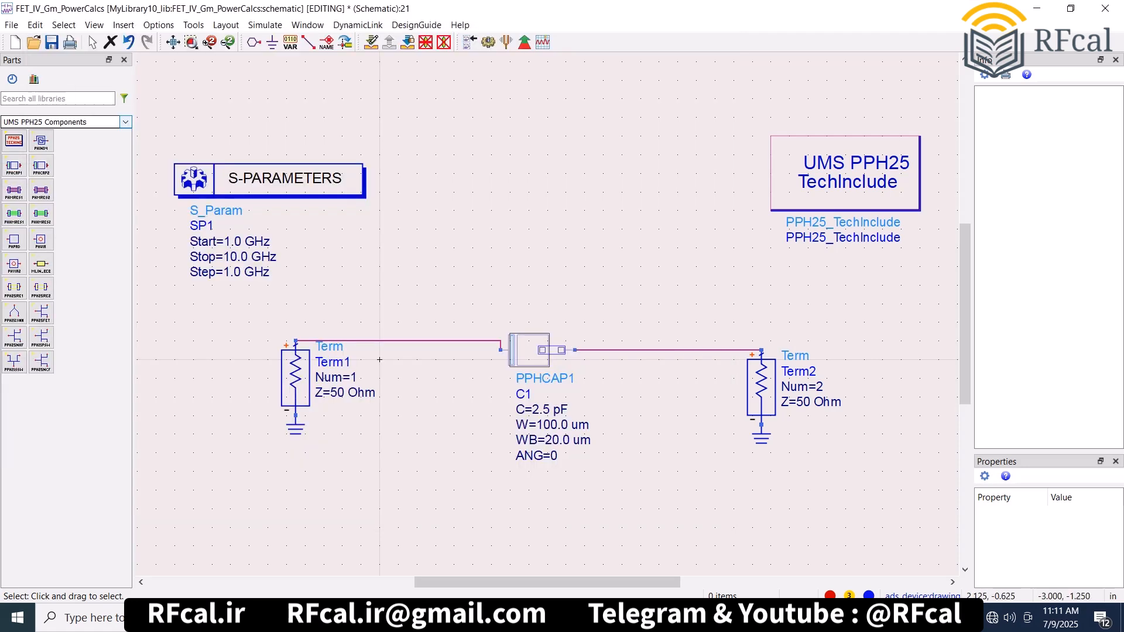
{"action": "left_click", "coordinate": [539, 413]}
{"action": "type", "text": "50"}
{"action": "left_click", "coordinate": [379, 359]}
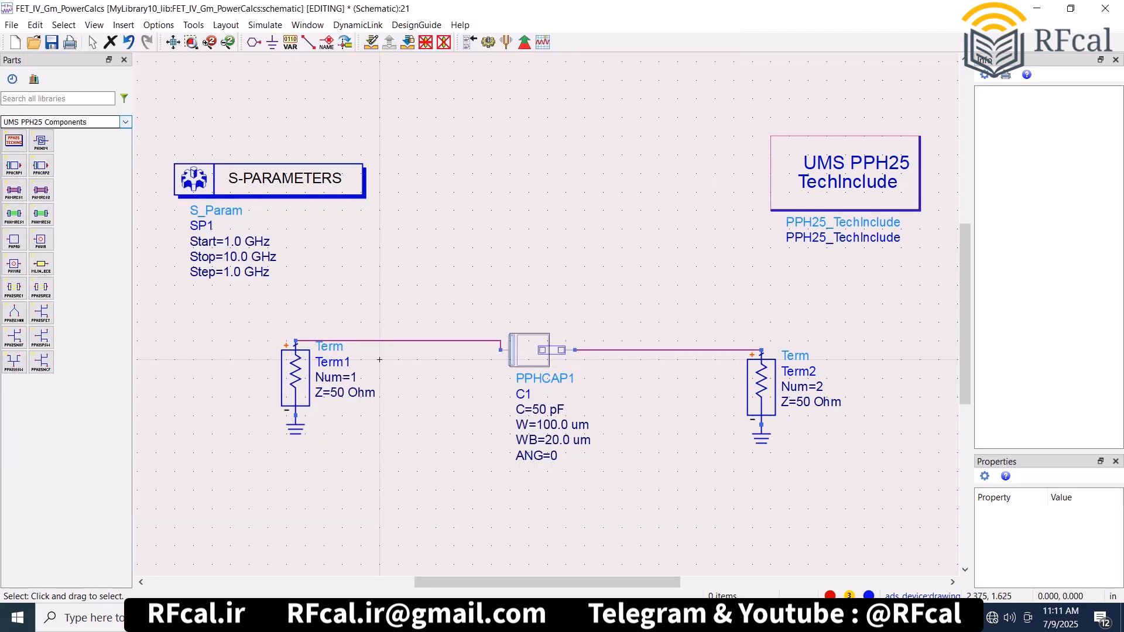
{"action": "key", "text": "F7"}
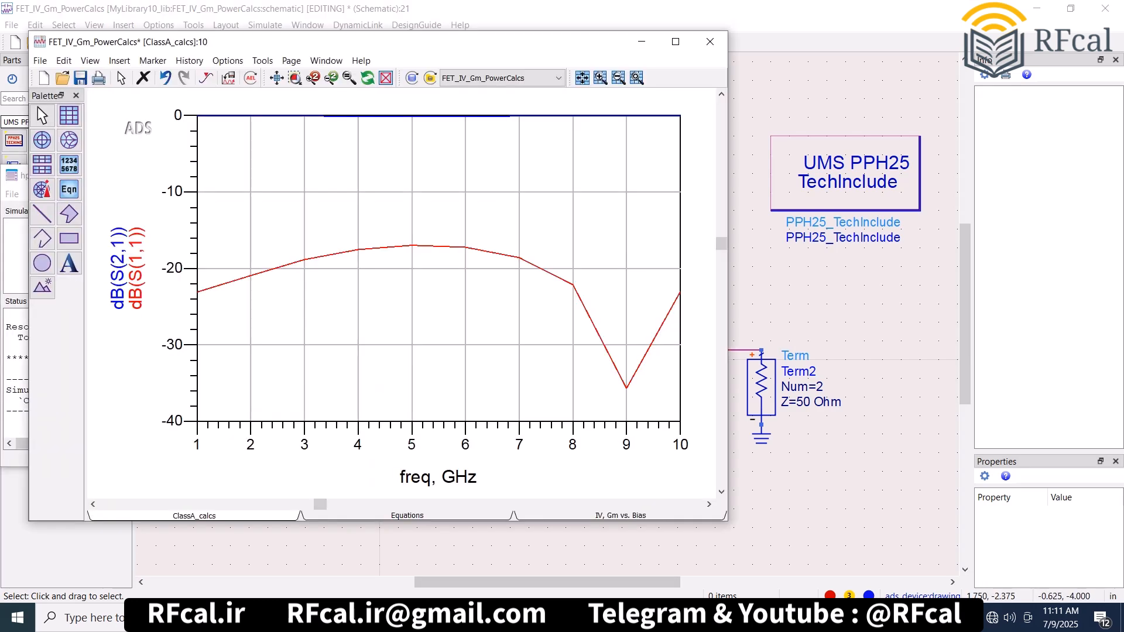
- Replace the PPHCAP1 capacitor with a PPHCAP2 capacitor in the same wire gap and simulate it
{"action": "left_click", "coordinate": [511, 537]}
{"action": "left_click", "coordinate": [513, 350]}
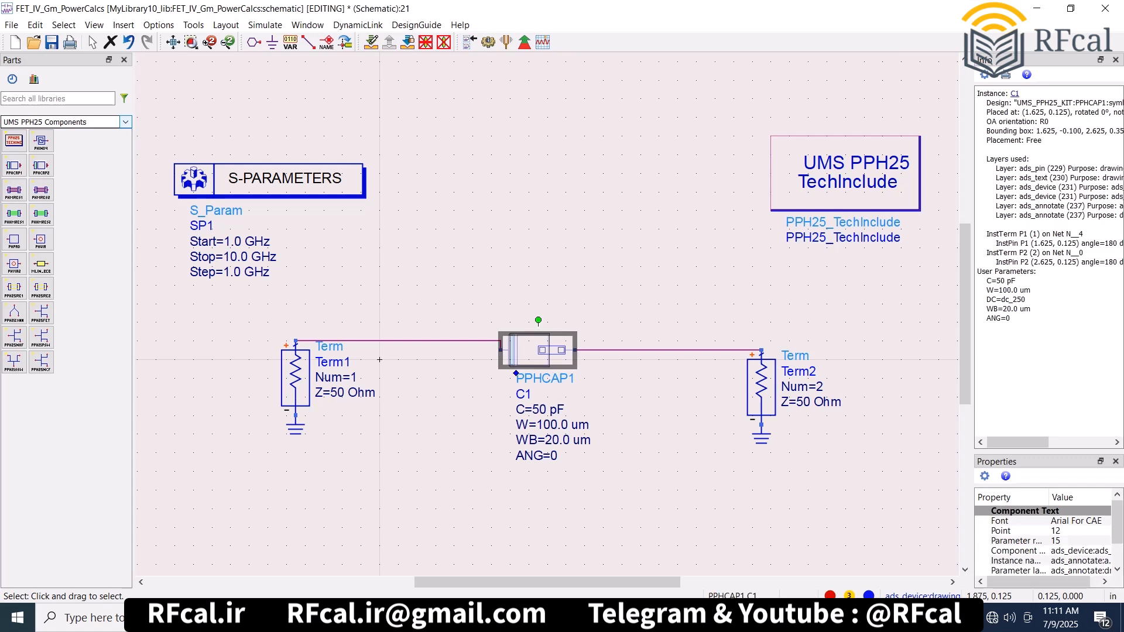
{"action": "key", "text": "Delete"}
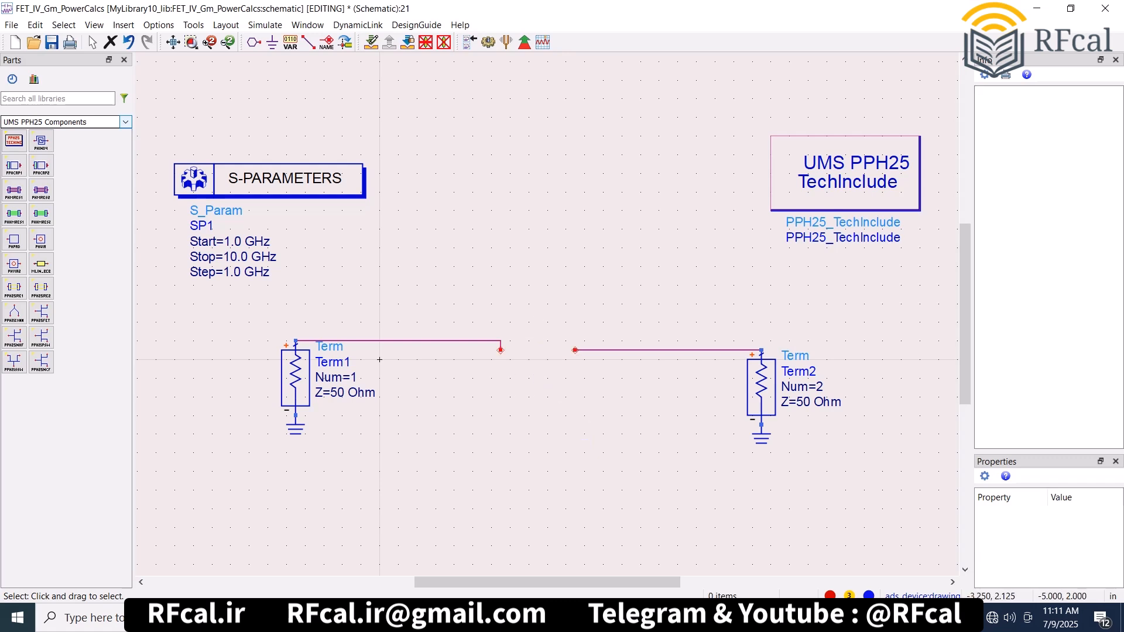
{"action": "left_click", "coordinate": [41, 166]}
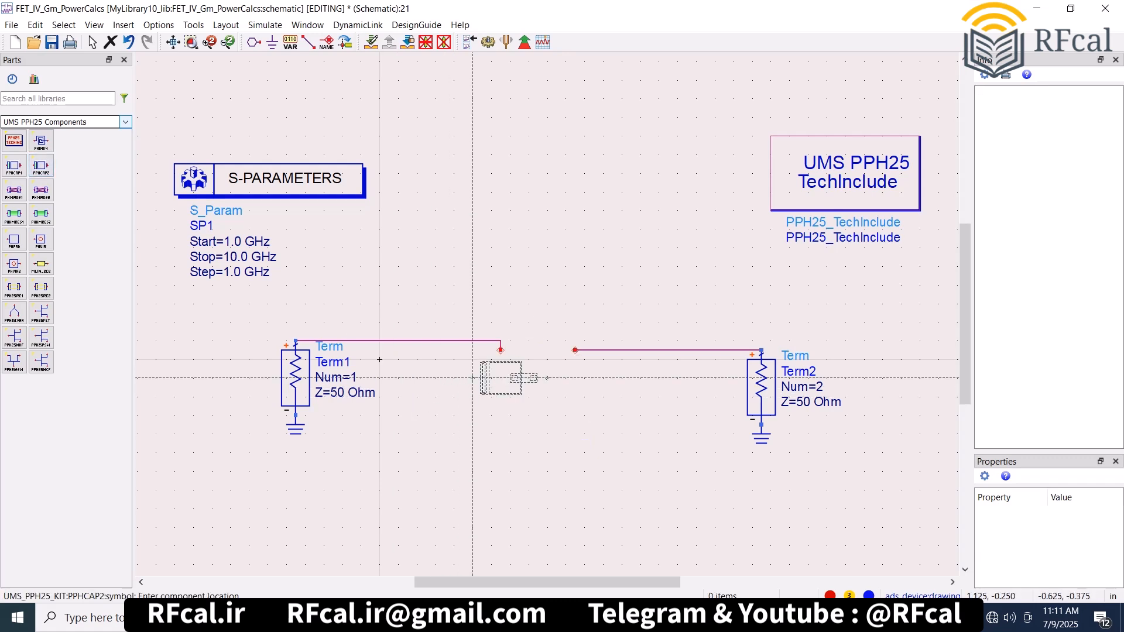
{"action": "left_click", "coordinate": [501, 350]}
{"action": "key", "text": "Escape"}
{"action": "key", "text": "F7"}
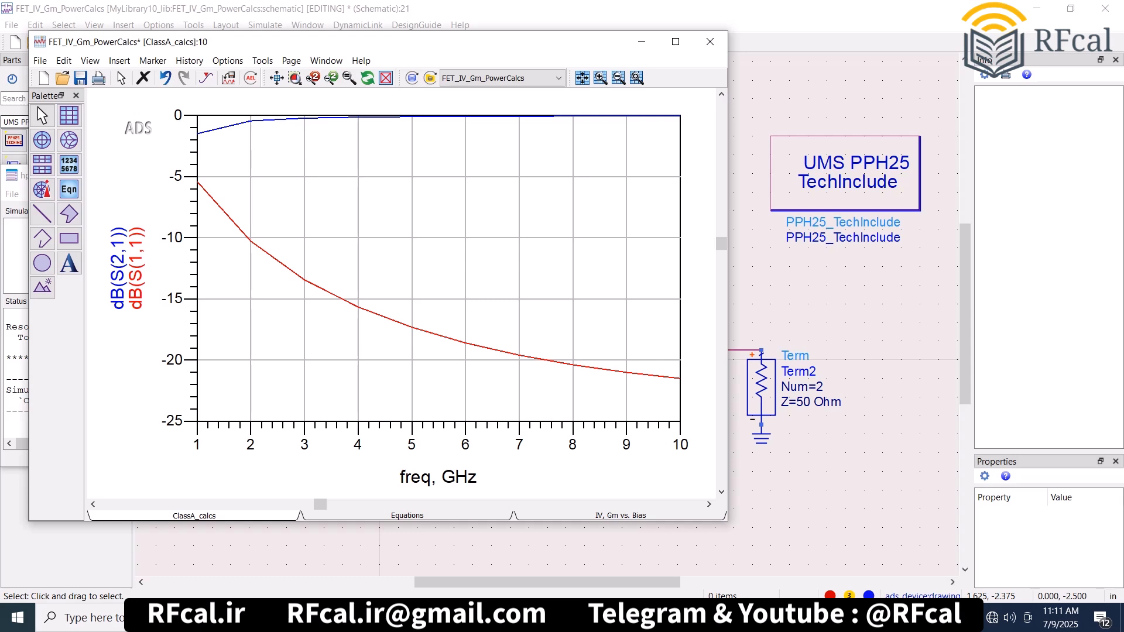
- Replace the PPHCAP2 capacitor with a PHMRES1 resistor between the two Terms and simulate it
{"action": "left_click", "coordinate": [519, 537]}
{"action": "left_click", "coordinate": [556, 351]}
{"action": "key", "text": "Delete"}
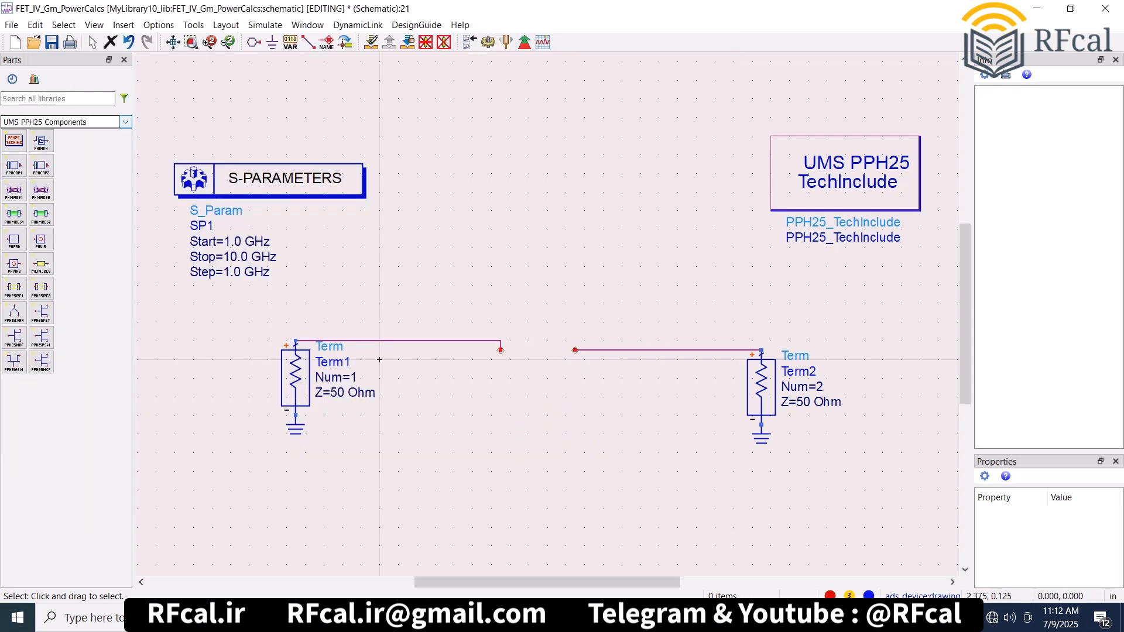
{"action": "left_click", "coordinate": [14, 190]}
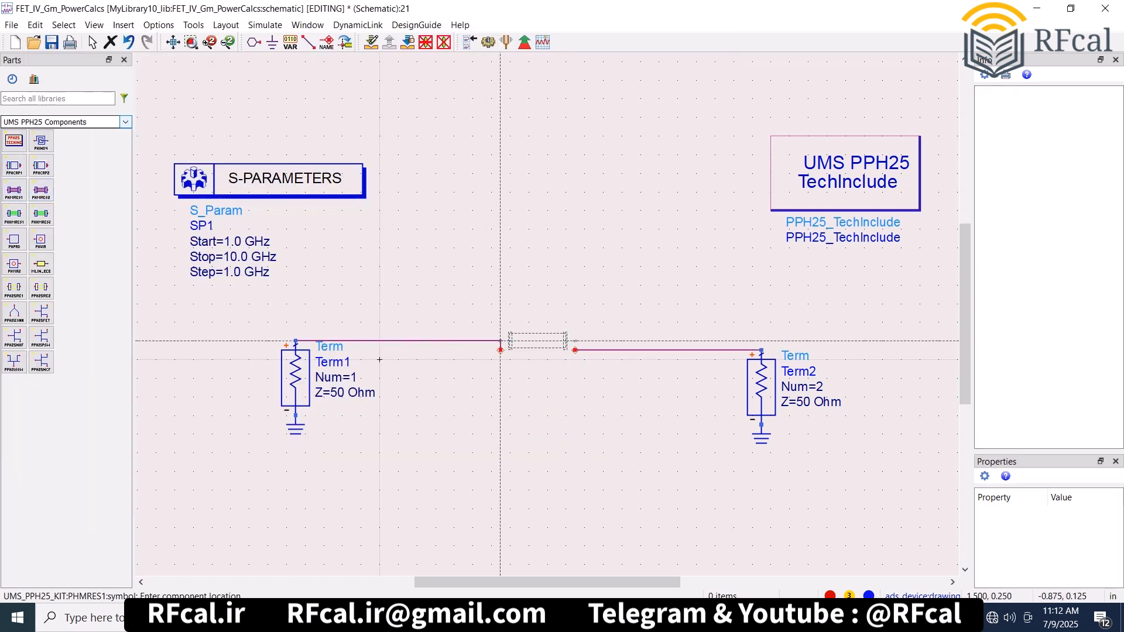
{"action": "left_click", "coordinate": [501, 350]}
{"action": "key", "text": "Escape"}
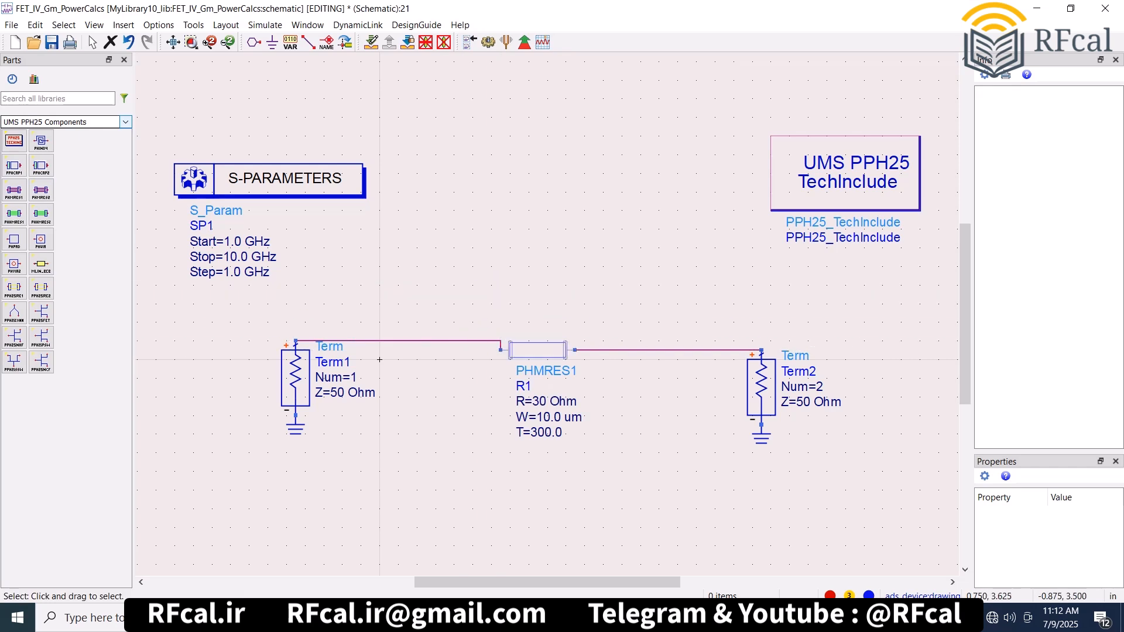
{"action": "key", "text": "F7"}
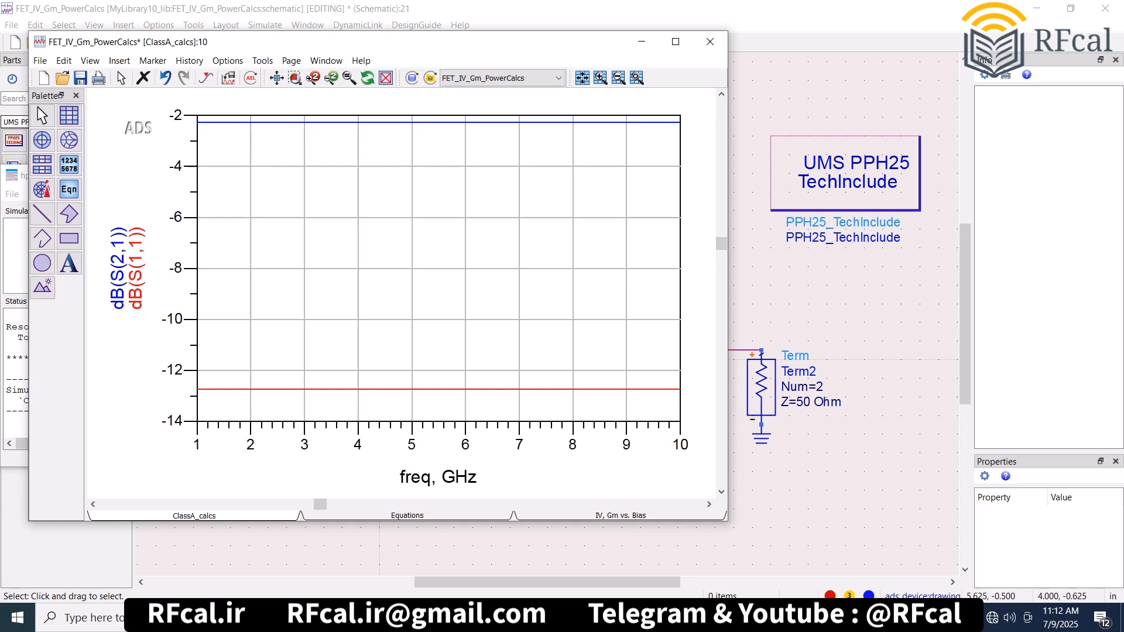
- Set the PHMRES1 resistance to 100 Ohm and rerun the S-parameter simulation
{"action": "left_click", "coordinate": [787, 316]}
{"action": "left_click", "coordinate": [538, 403]}
{"action": "type", "text": "100"}
{"action": "left_click", "coordinate": [379, 360]}
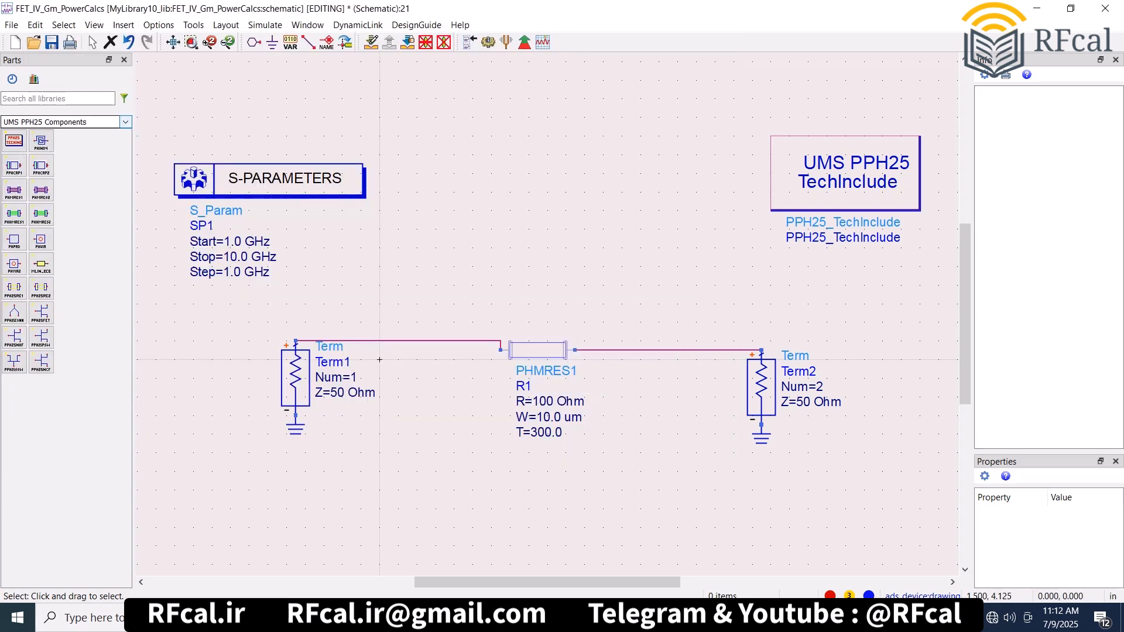
{"action": "key", "text": "F7"}
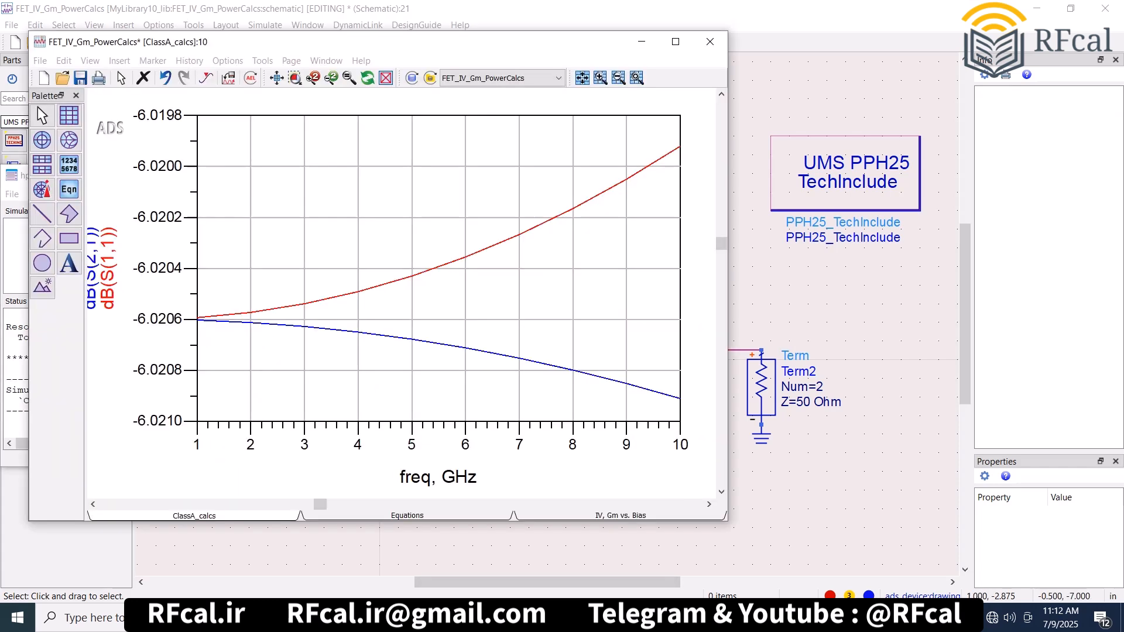
- Replace the PHMRES1 resistor with a PHMRES2 resistor in the same wire gap and simulate it
{"action": "left_click", "coordinate": [500, 546]}
{"action": "left_click", "coordinate": [565, 351]}
{"action": "key", "text": "Delete"}
{"action": "left_click", "coordinate": [41, 189]}
{"action": "left_click", "coordinate": [501, 350]}
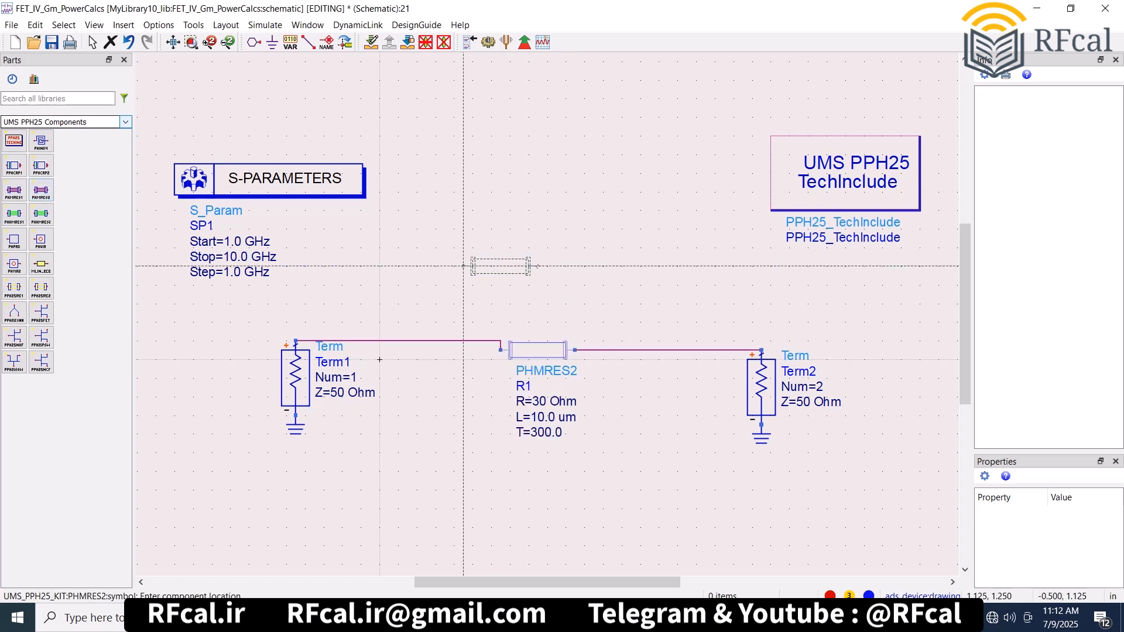
{"action": "key", "text": "Escape"}
{"action": "key", "text": "F7"}
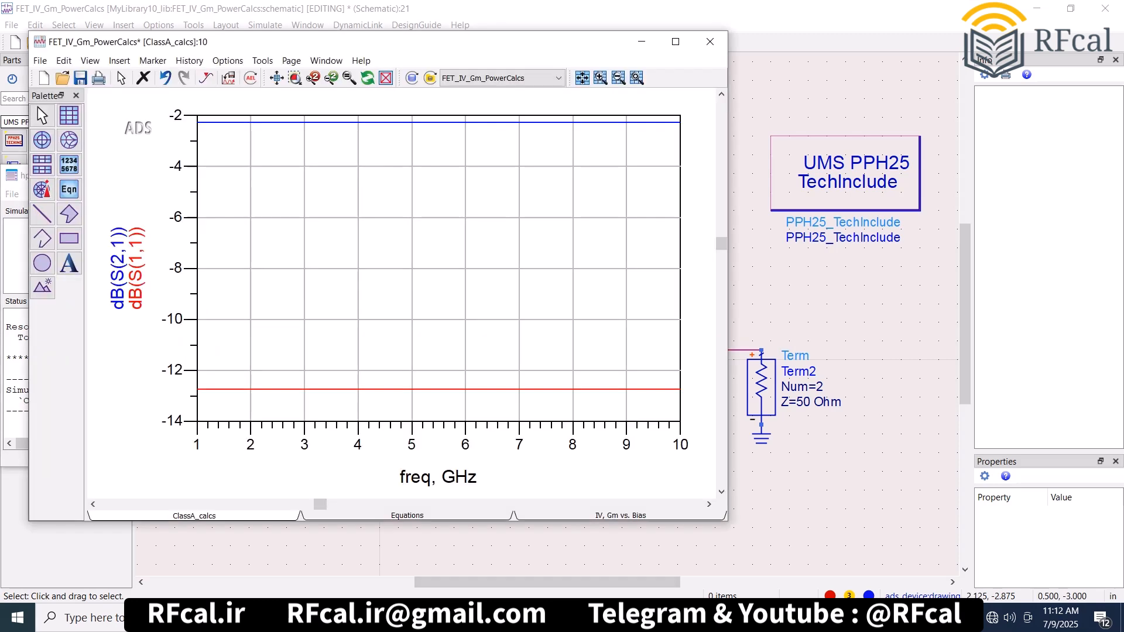
- Replace the PHMRES2 resistor with a PHHMRES1 resistor between the two Terms and simulate it
{"action": "left_click", "coordinate": [463, 536]}
{"action": "left_click", "coordinate": [547, 356]}
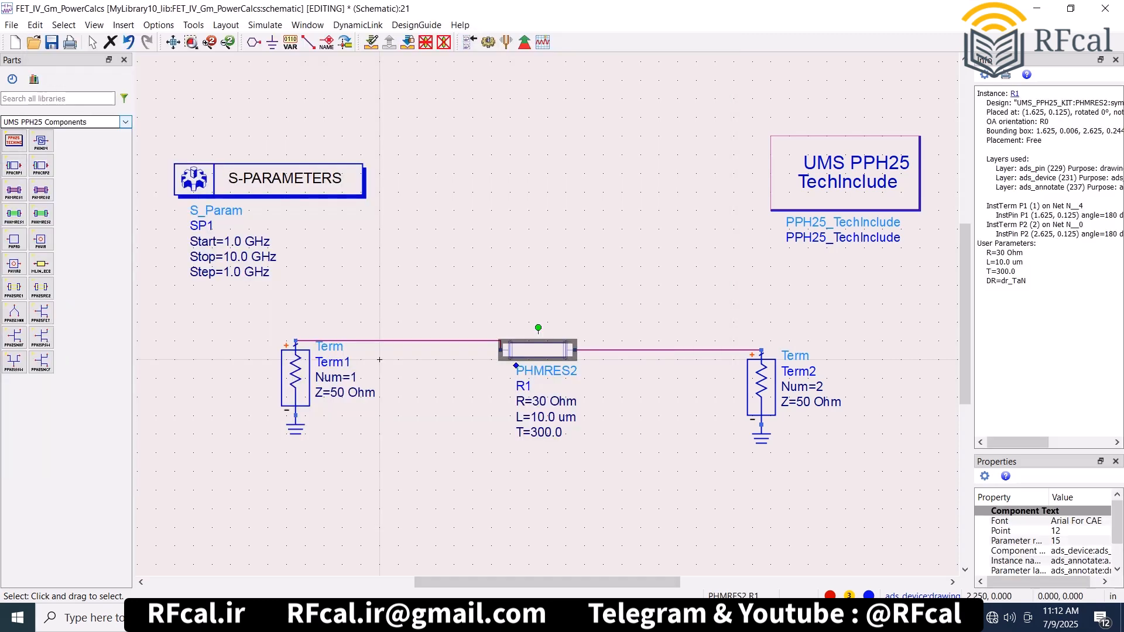
{"action": "key", "text": "Delete"}
{"action": "left_click", "coordinate": [14, 214]}
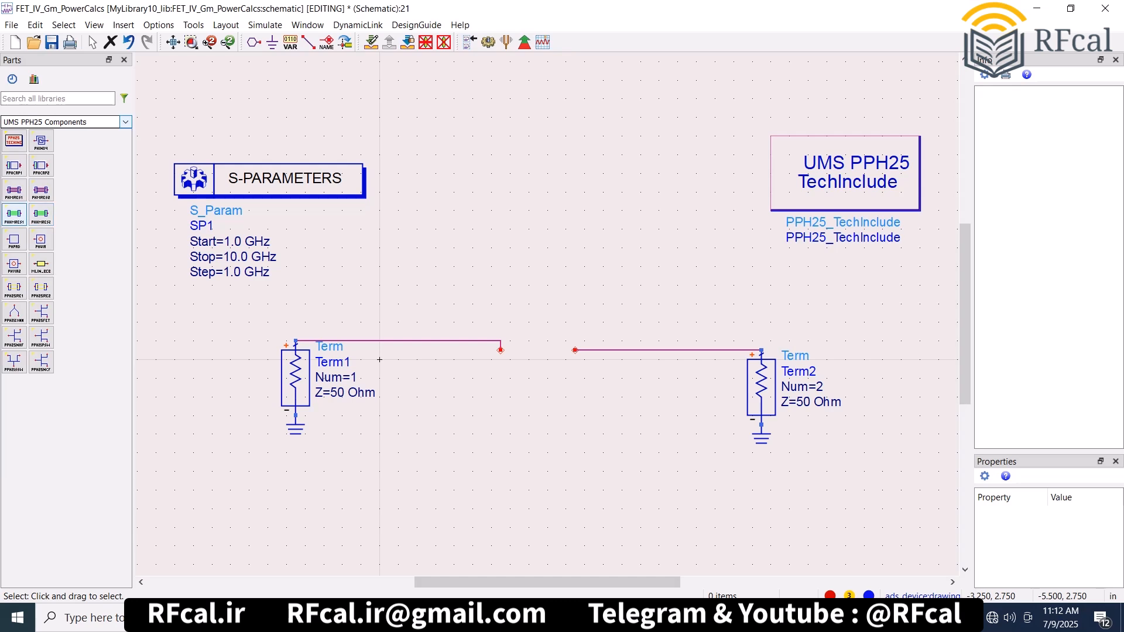
{"action": "left_click", "coordinate": [500, 350]}
{"action": "key", "text": "Escape"}
{"action": "key", "text": "F7"}
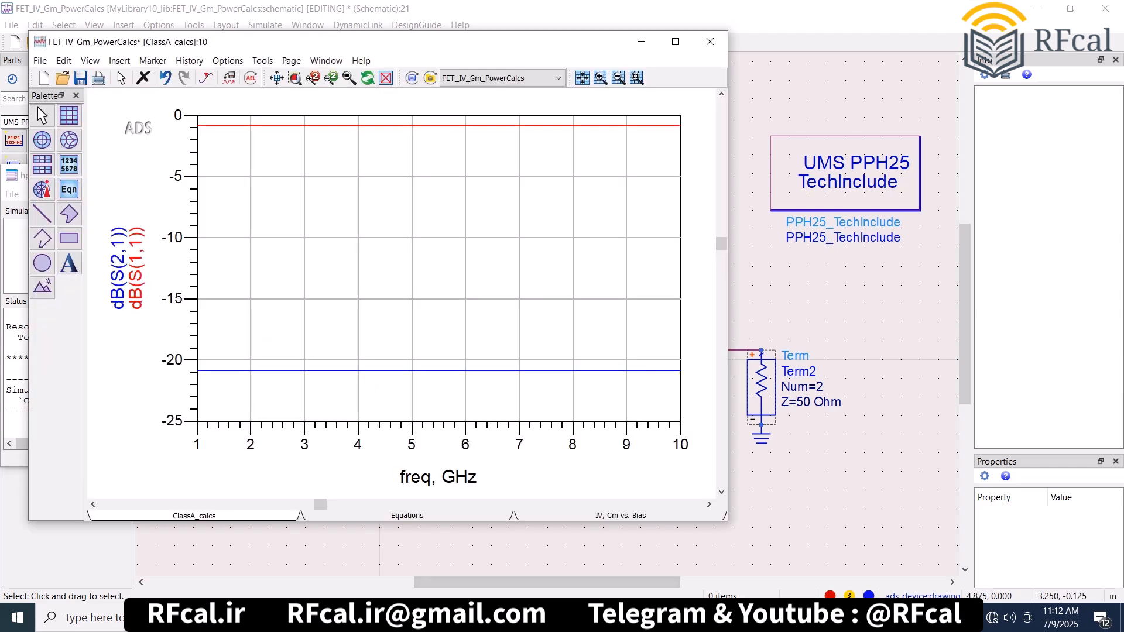
- Set the PHHMRES1 resistance to 10 Ohm and rerun the S-parameter simulation
{"action": "left_click", "coordinate": [755, 321]}
{"action": "left_click", "coordinate": [541, 401]}
{"action": "type", "text": "10"}
{"action": "key", "text": "Escape"}
{"action": "left_click", "coordinate": [489, 42]}
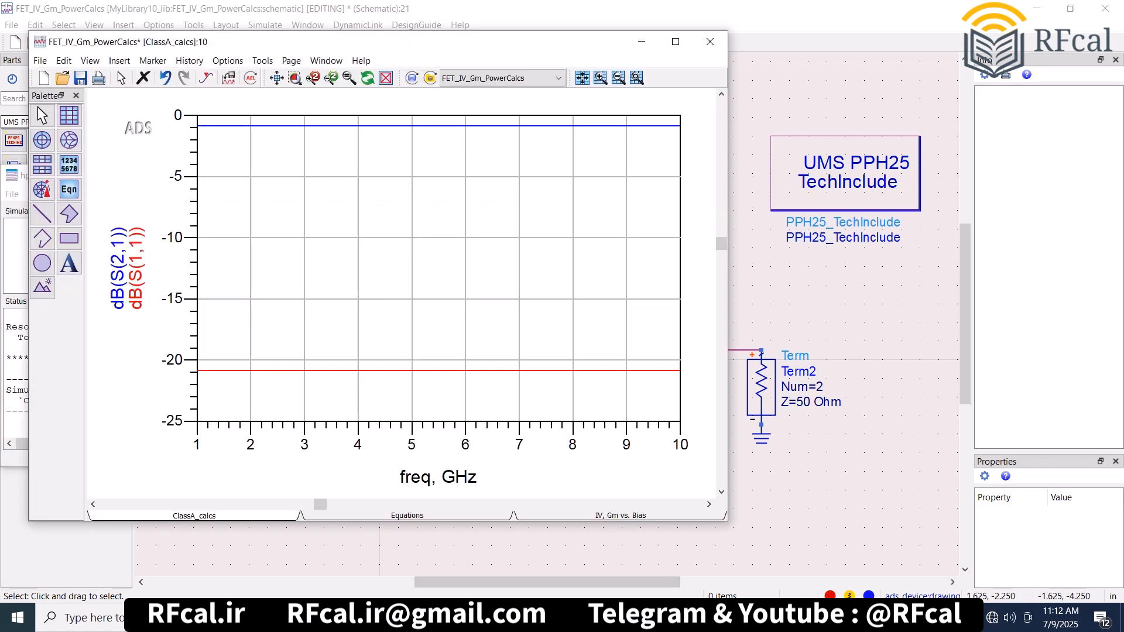
- Replace the PHHMRES1 resistor with a PHHMRES2 resistor in the same wire gap and run the S-parameter simulation
{"action": "left_click", "coordinate": [505, 529]}
{"action": "left_click", "coordinate": [538, 350]}
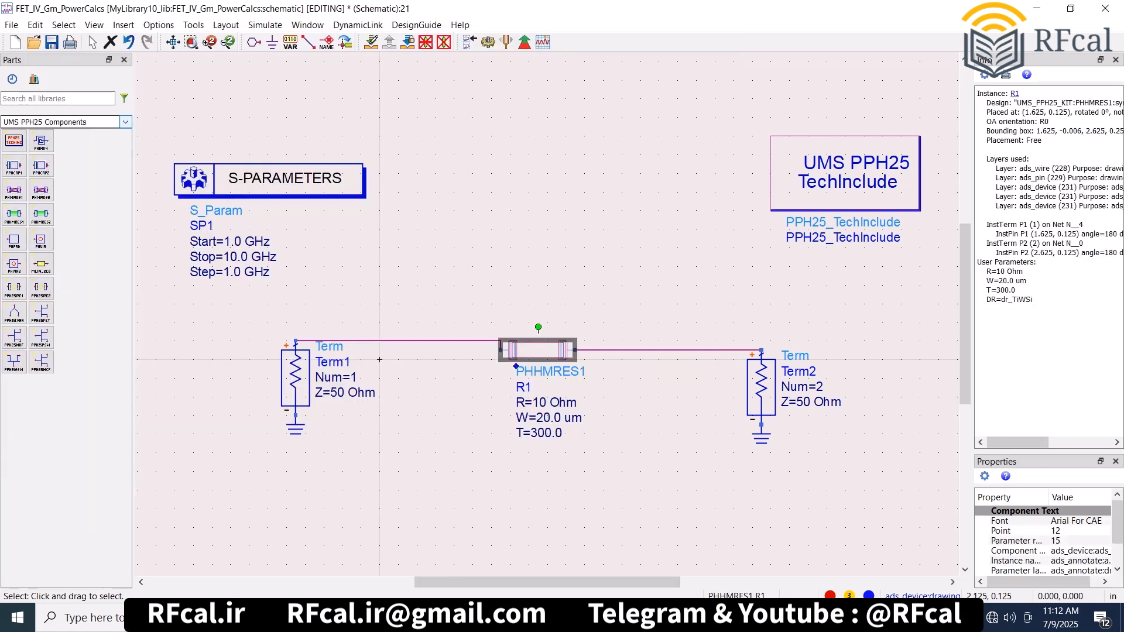
{"action": "key", "text": "Delete"}
{"action": "left_click", "coordinate": [41, 214]}
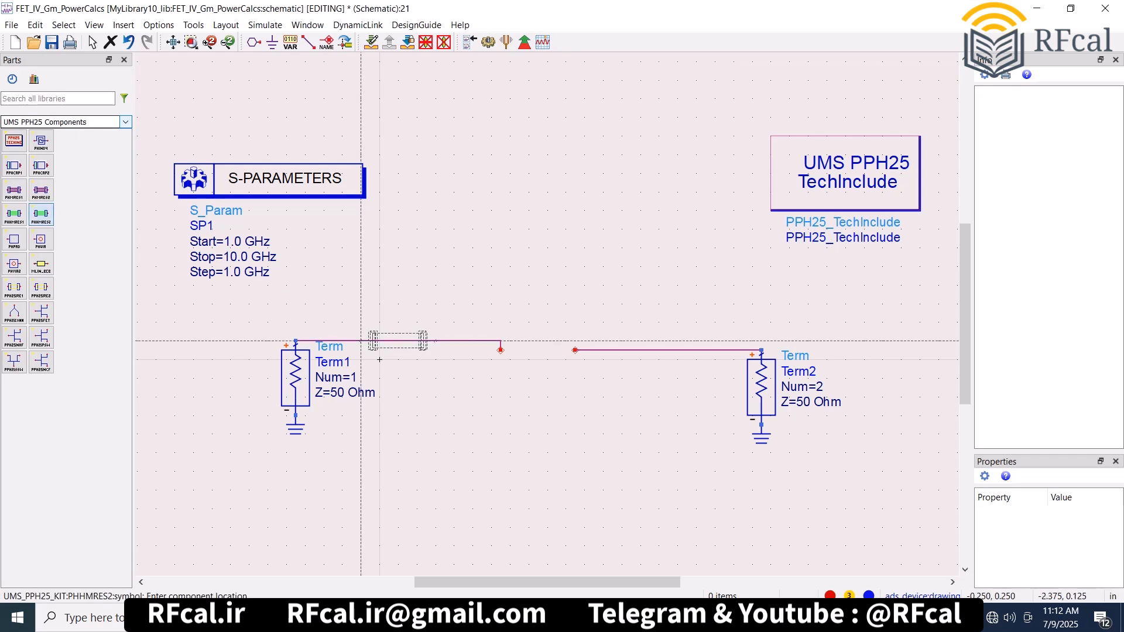
{"action": "left_click", "coordinate": [501, 350]}
{"action": "key", "text": "Escape"}
{"action": "key", "text": "F7"}
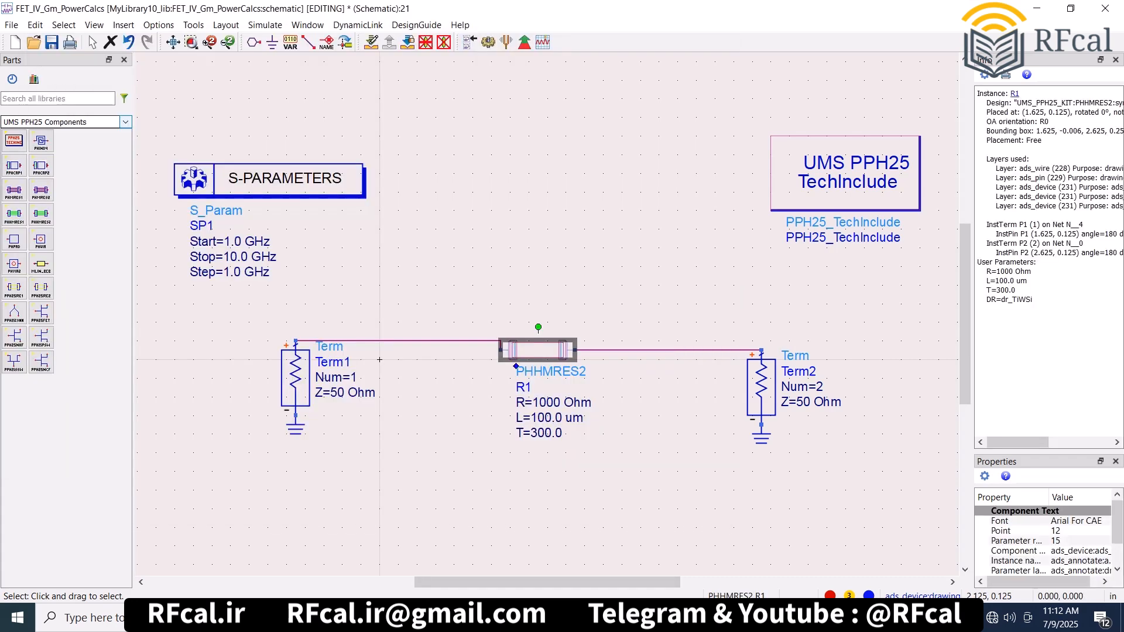
- Replace the PHHMRES2 resistor with a PHVIA2 via between the two Terms and simulate it
{"action": "key", "text": "Delete"}
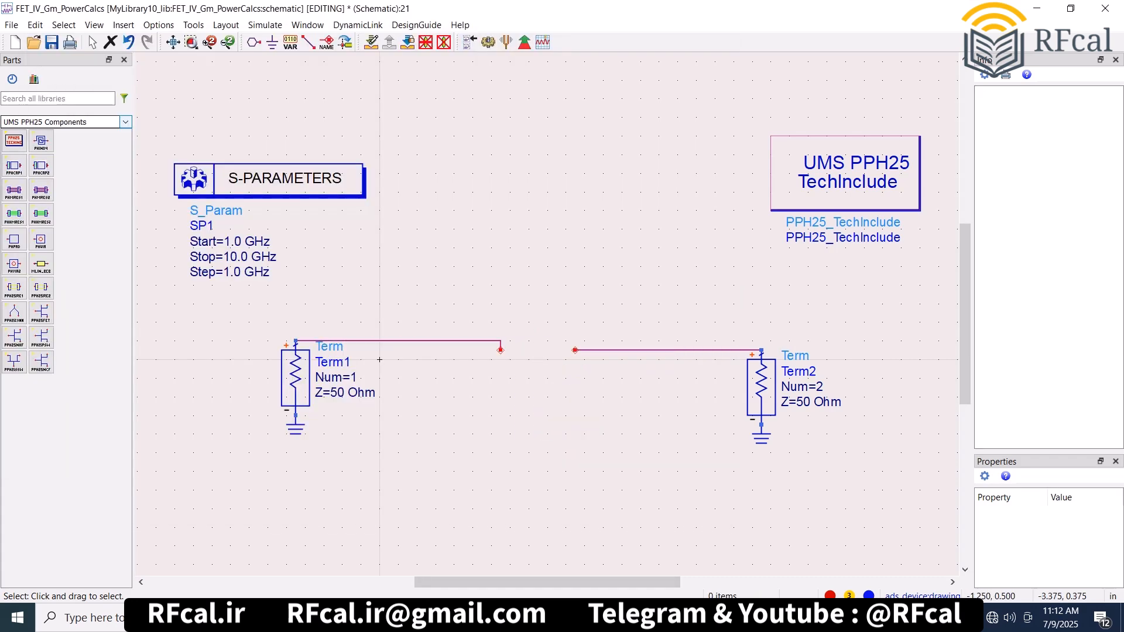
{"action": "left_click", "coordinate": [537, 350]}
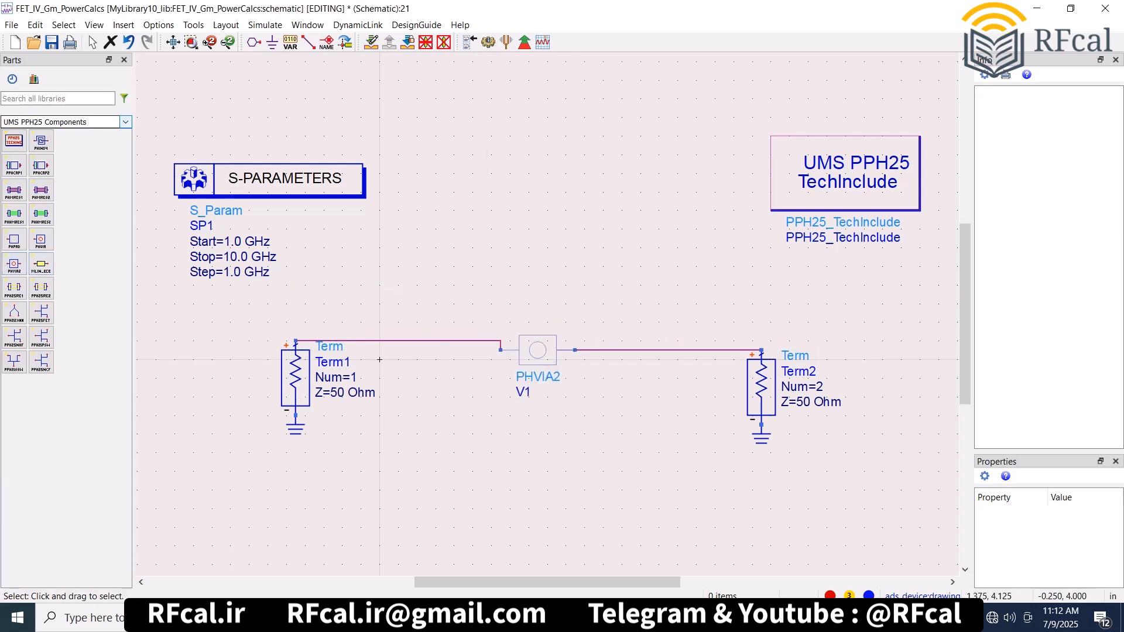
{"action": "key", "text": "F7"}
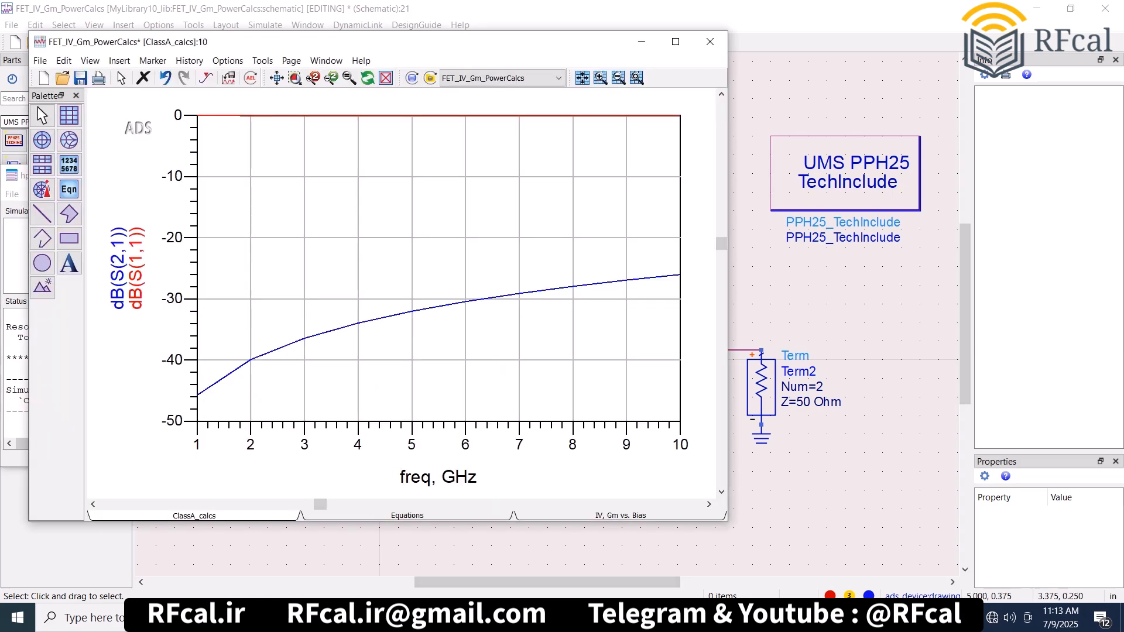
- Replace the PHVIA2 via with a PPH25RE1 resistor between the two Terms and run the simulation
{"action": "left_click", "coordinate": [785, 322]}
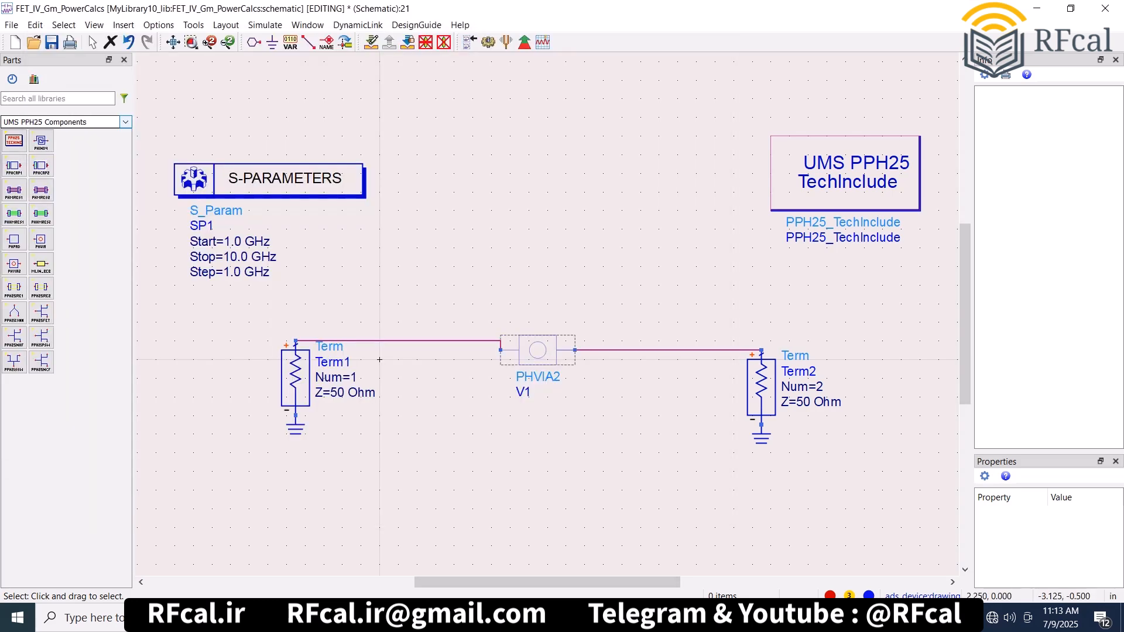
{"action": "left_click", "coordinate": [529, 358]}
{"action": "key", "text": "Delete"}
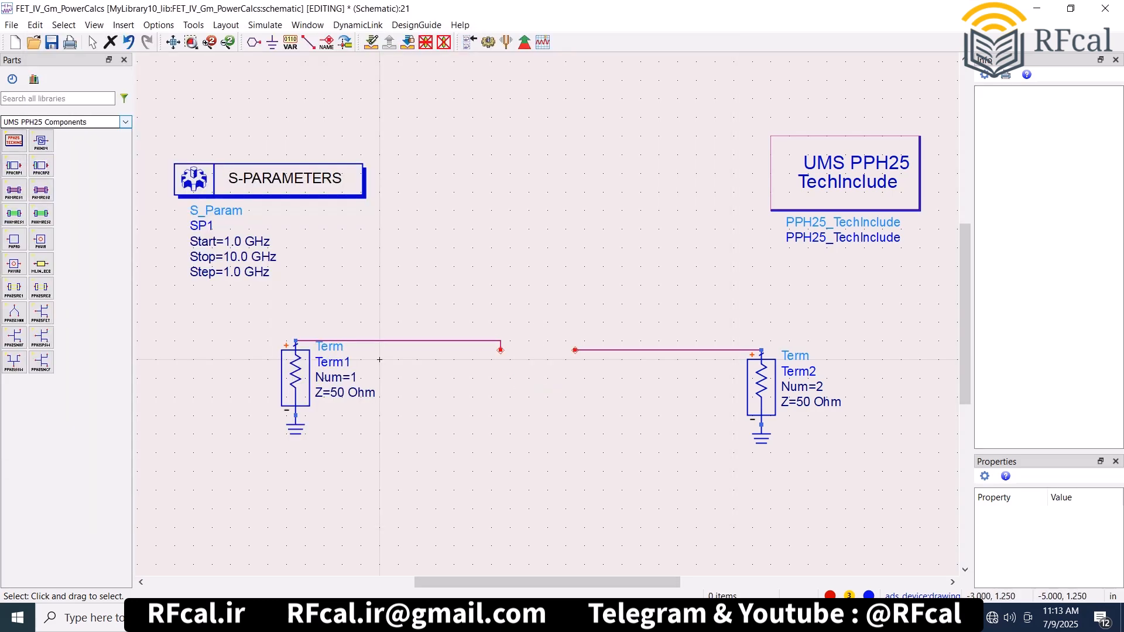
{"action": "left_click", "coordinate": [14, 287]}
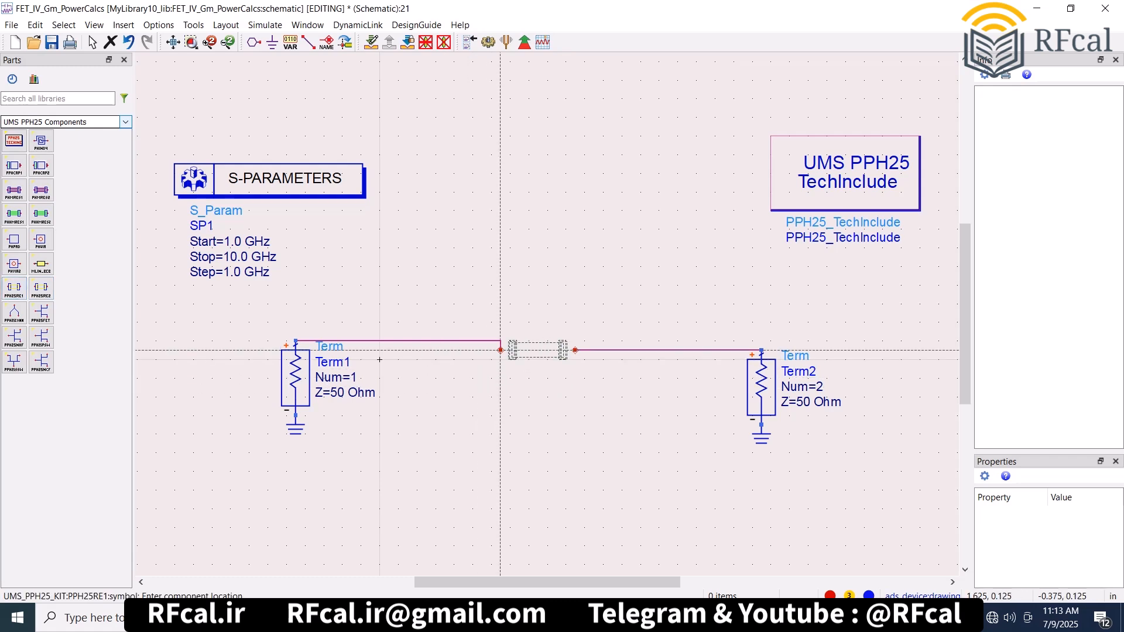
{"action": "left_click", "coordinate": [501, 351]}
{"action": "key", "text": "Escape"}
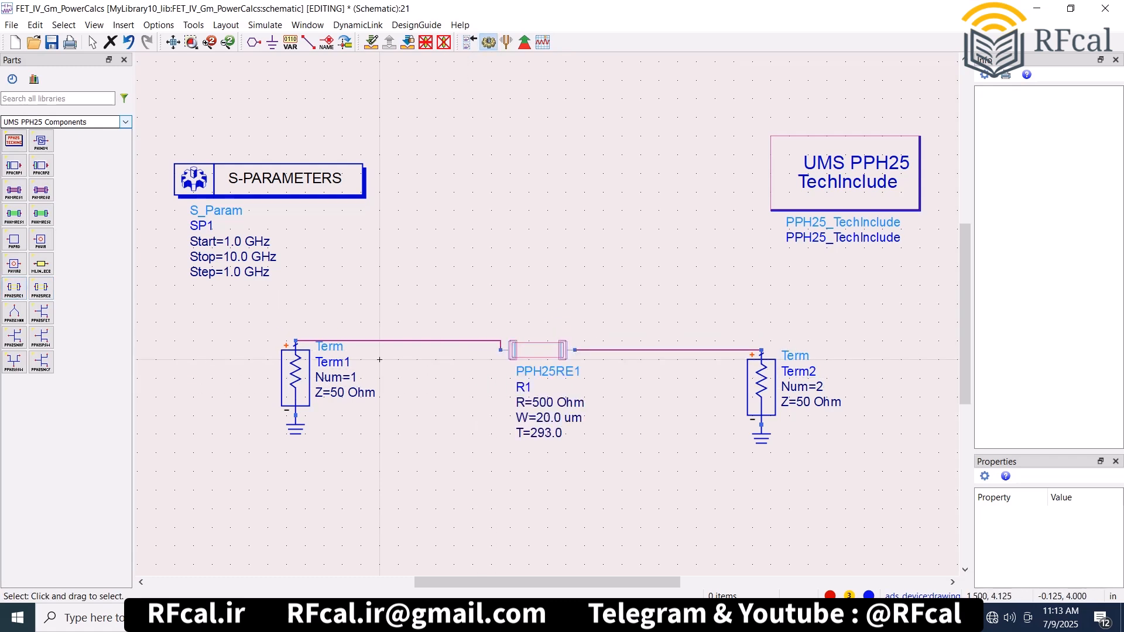
{"action": "key", "text": "F7"}
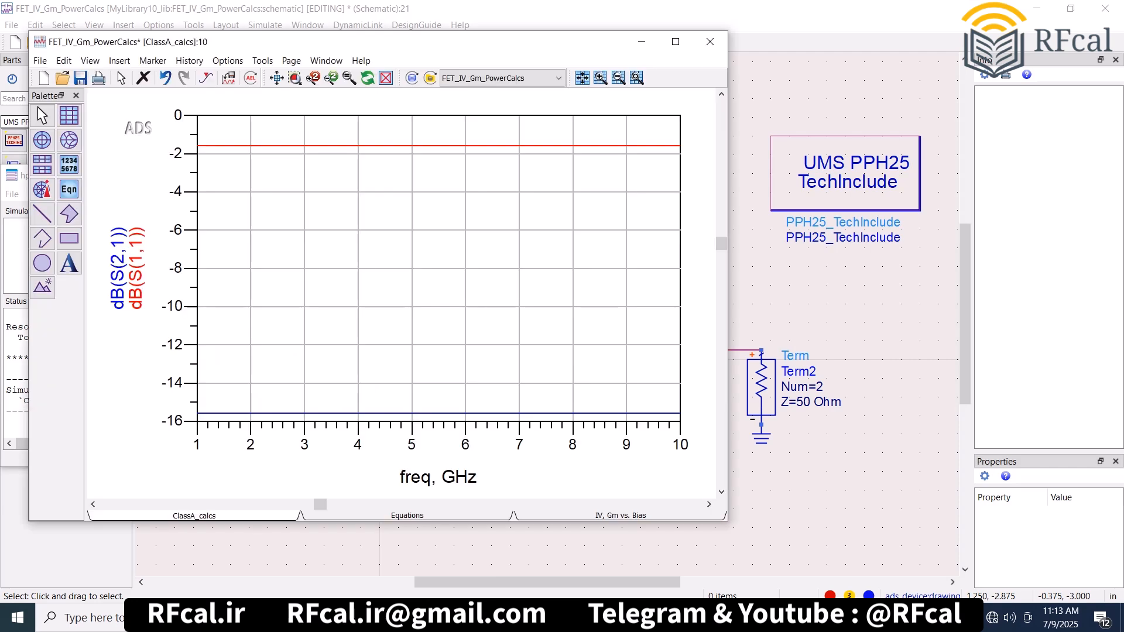
- Set the PPH25RE1 resistance to 25 Ohm and rerun the S-parameter simulation
{"action": "left_click", "coordinate": [771, 294]}
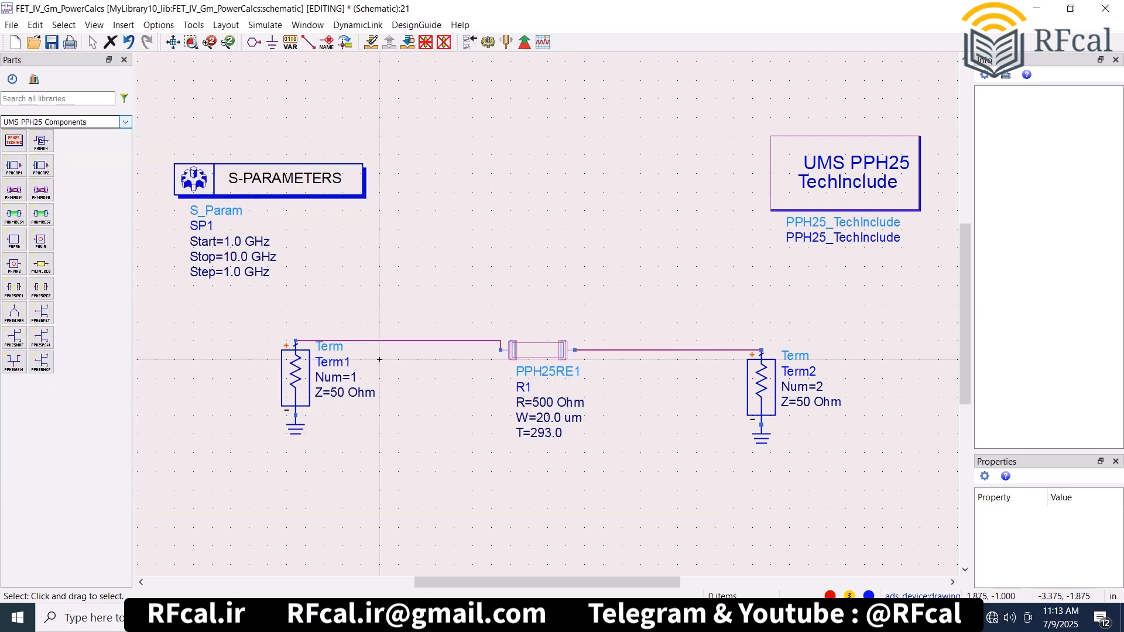
{"action": "double_click", "coordinate": [543, 403]}
{"action": "type", "text": "25"}
{"action": "left_click", "coordinate": [379, 360]}
{"action": "left_click", "coordinate": [489, 42]}
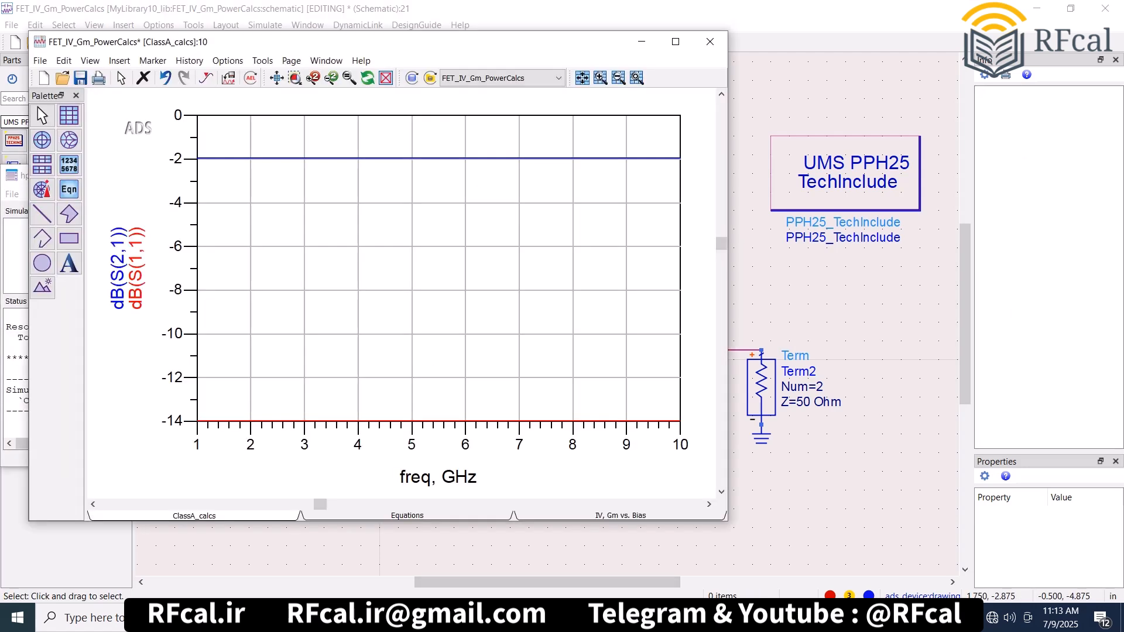
- Replace the PPH25RE1 resistor with a PPH25RE2 resistor in the same wire gap and simulate it
{"action": "left_click", "coordinate": [788, 313]}
{"action": "left_click", "coordinate": [538, 356]}
{"action": "key", "text": "Delete"}
{"action": "left_click", "coordinate": [41, 286]}
{"action": "left_click", "coordinate": [510, 350]}
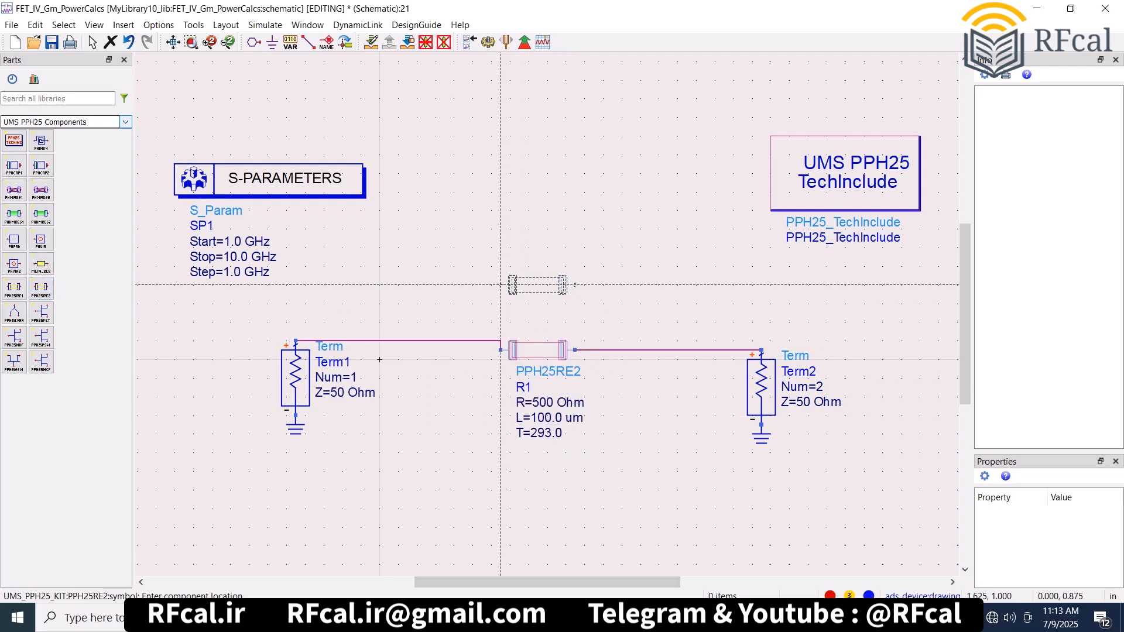
{"action": "key", "text": "Escape"}
{"action": "left_click", "coordinate": [488, 41]}
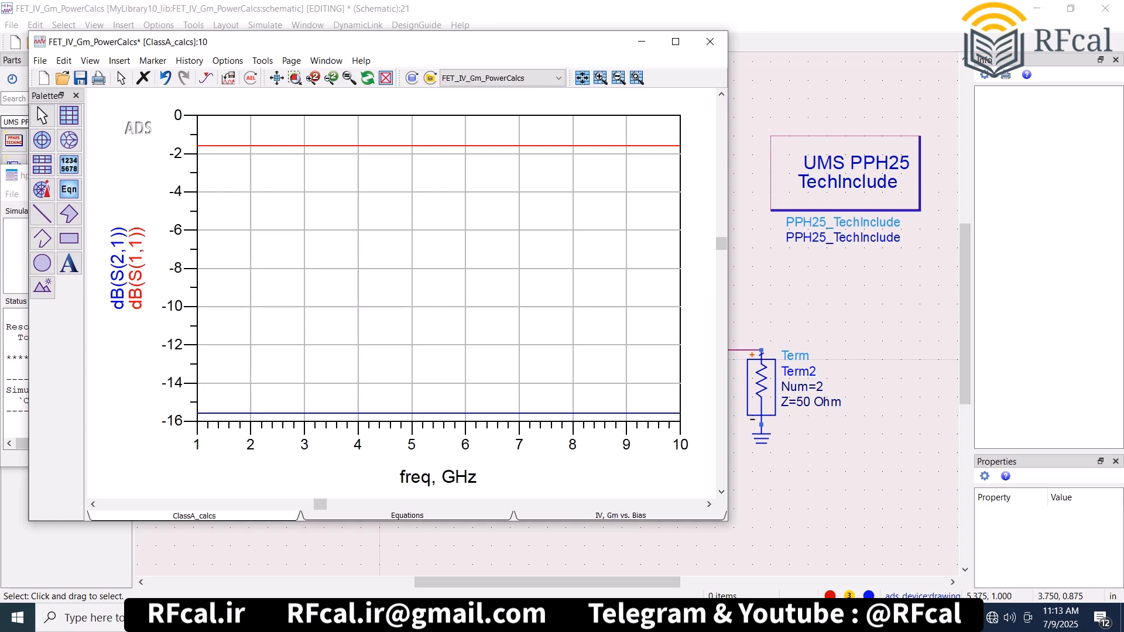
- Minimize the schematic, data display and simulation status windows to return to the workspace's main window
{"action": "left_click", "coordinate": [782, 284]}
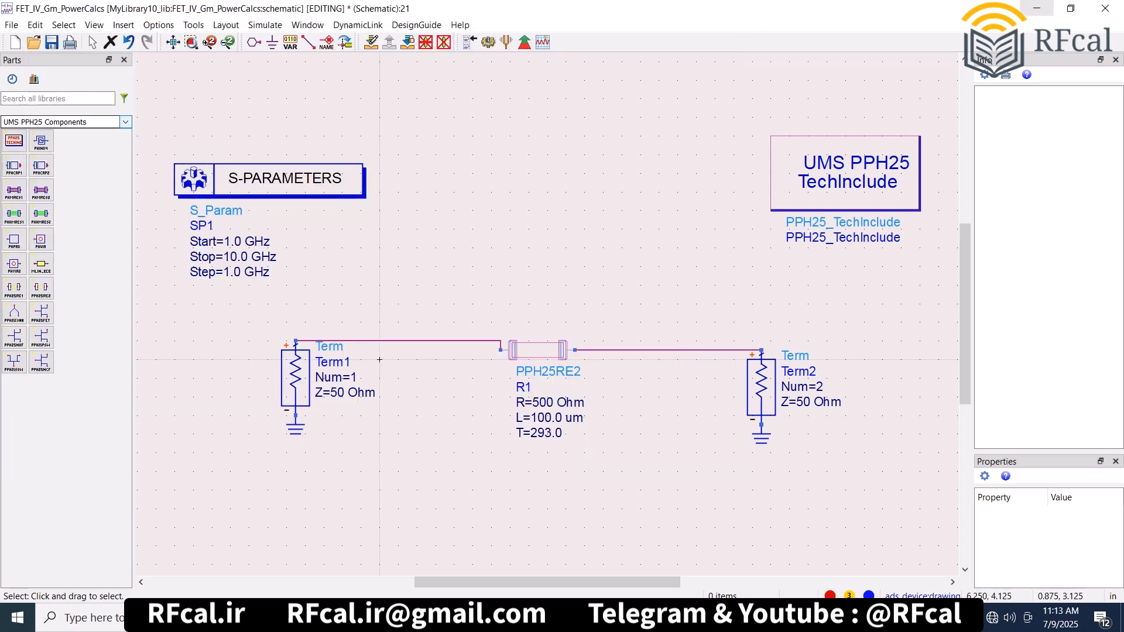
{"action": "left_click", "coordinate": [1037, 8]}
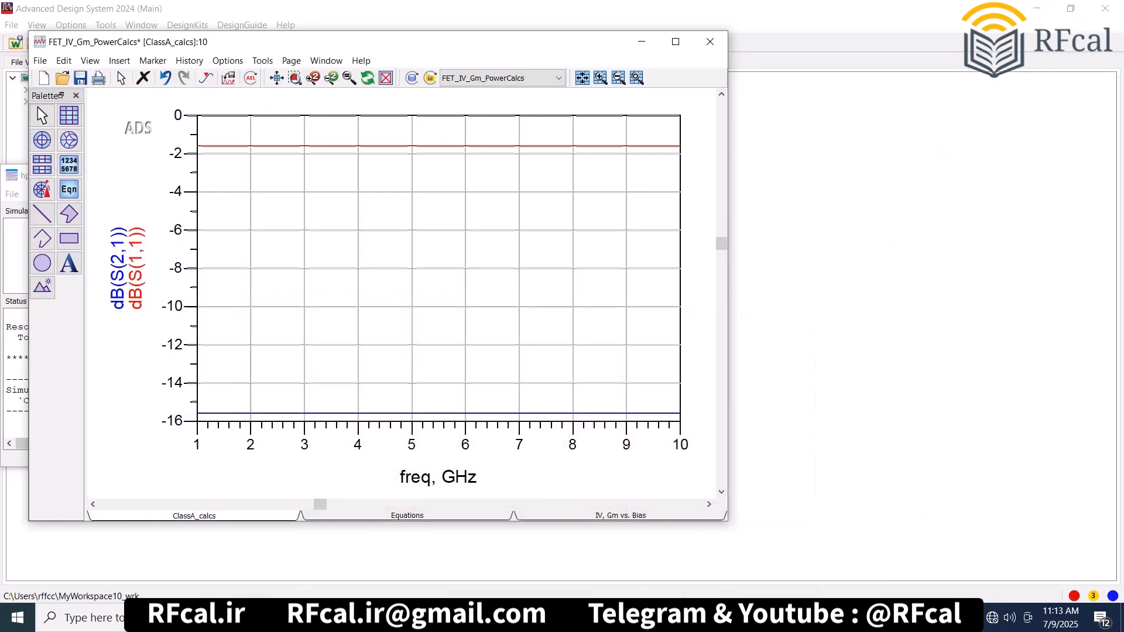
{"action": "left_click", "coordinate": [640, 41]}
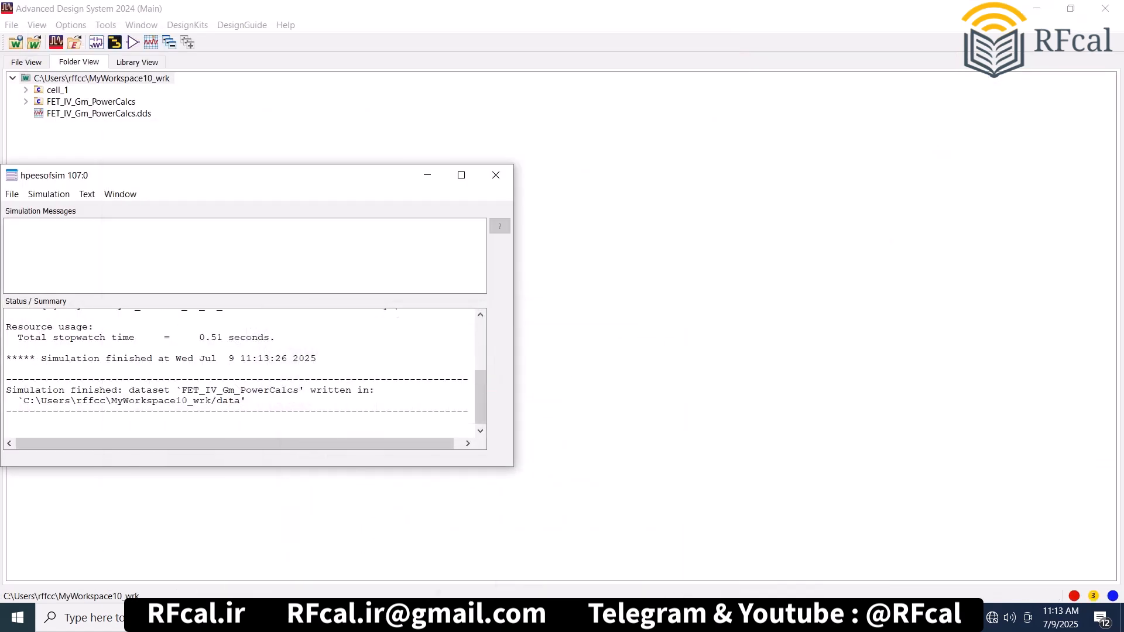
{"action": "left_click", "coordinate": [427, 175]}
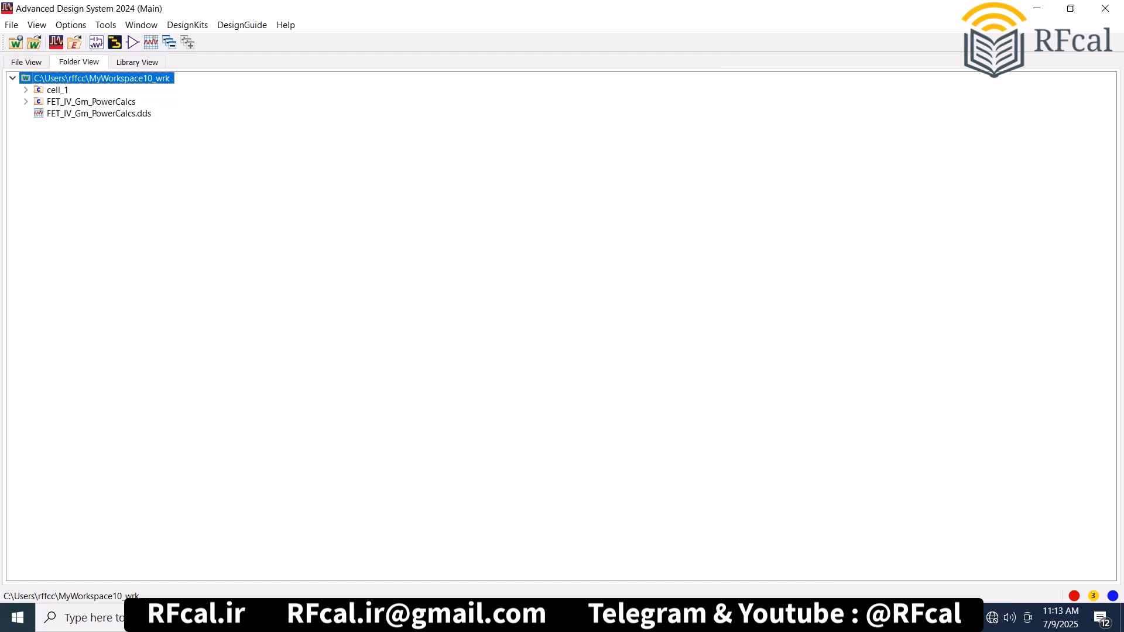
- Create a new layout in cell_2 of the workspace using the UMS_PPH25_KIT technology with 0.001 micron layout resolution
{"action": "right_click", "coordinate": [148, 79]}
{"action": "mouse_move", "coordinate": [176, 82]}
{"action": "left_click", "coordinate": [378, 99]}
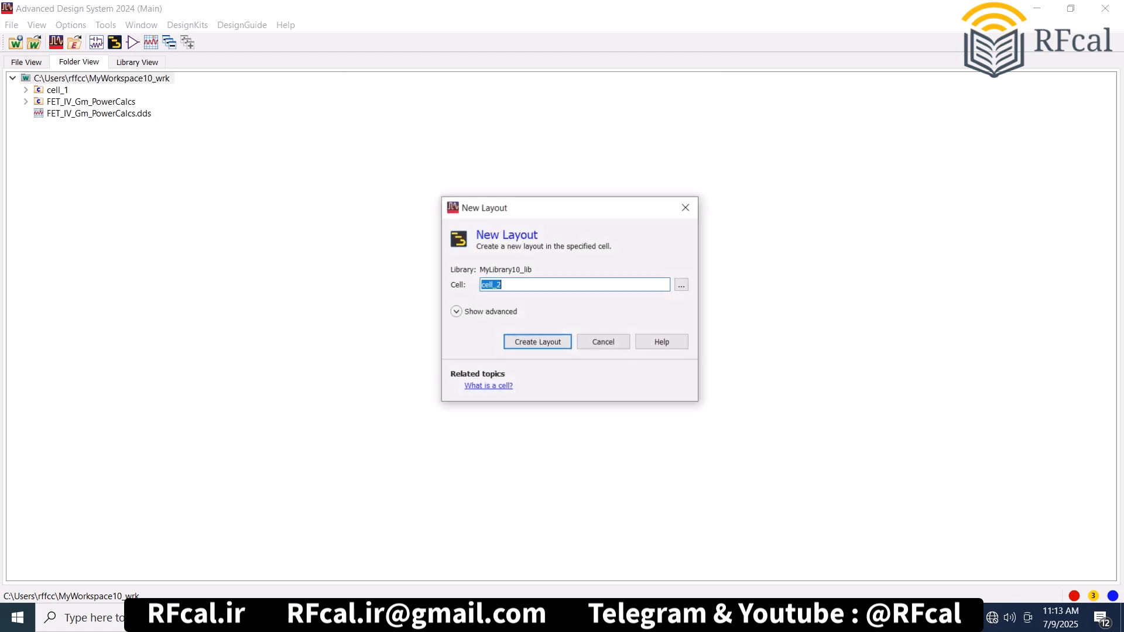
{"action": "key", "text": "Return"}
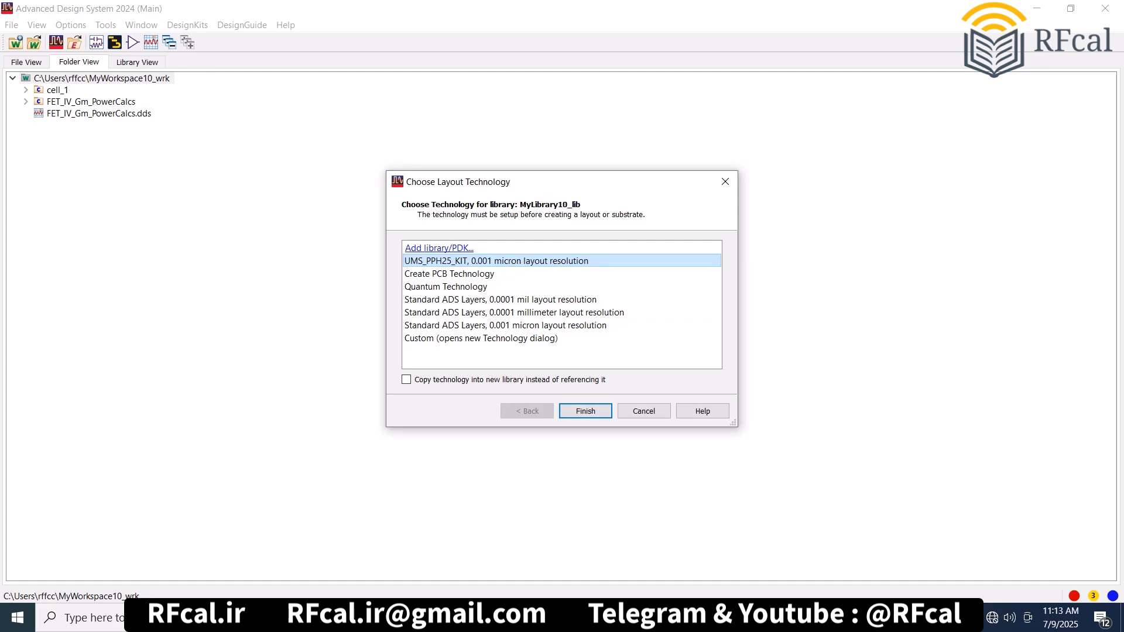
{"action": "key", "text": "Return"}
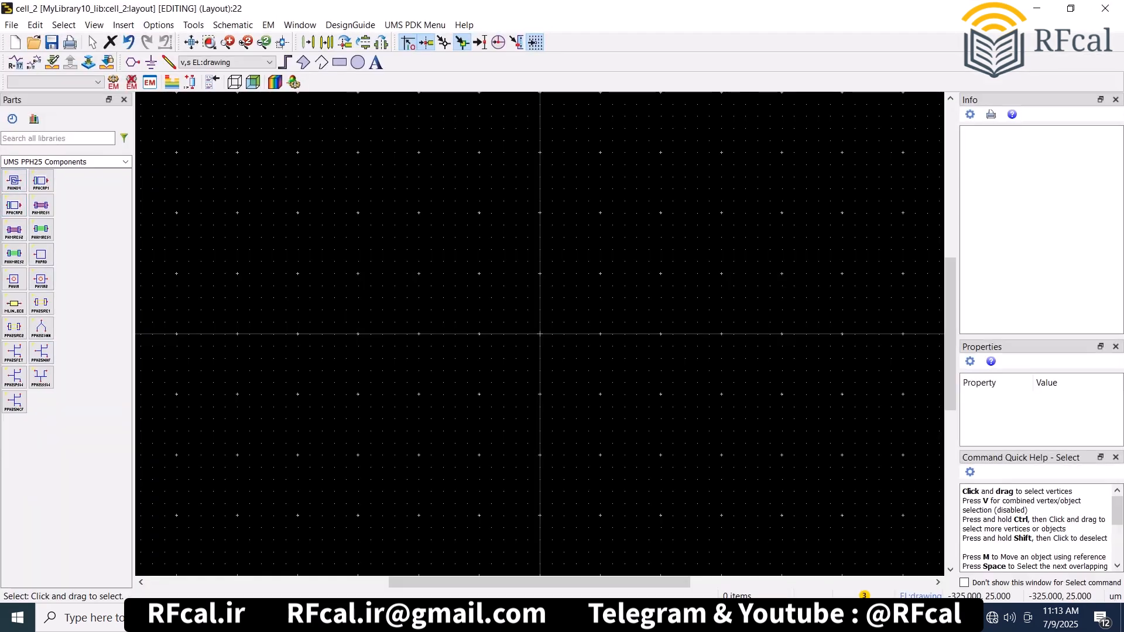
- Place two PPH25NHF transistors side by side in the empty layout, keeping their default parameters
{"action": "left_click", "coordinate": [41, 353]}
{"action": "left_click", "coordinate": [44, 305]}
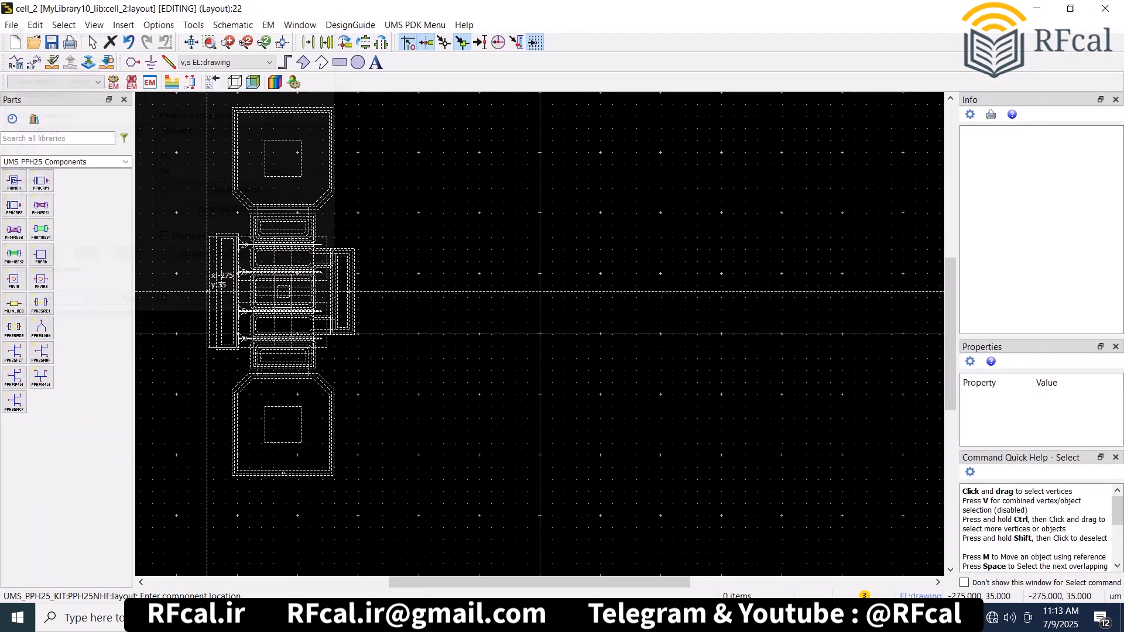
{"action": "scroll", "coordinate": [214, 286], "scroll_direction": "down", "scroll_amount": 3}
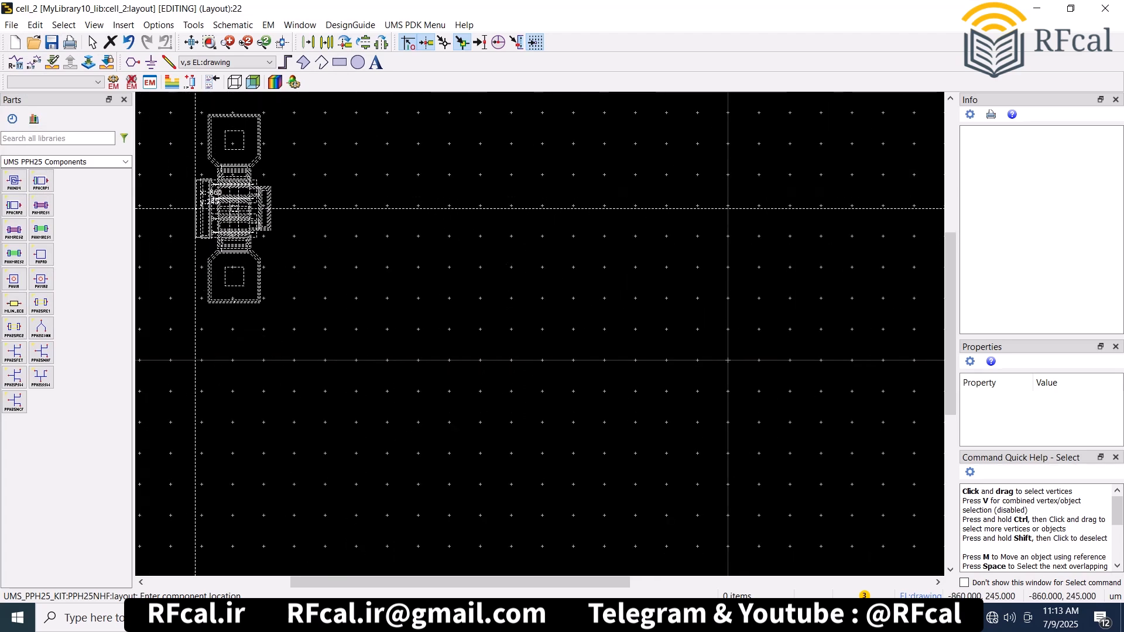
{"action": "left_click", "coordinate": [185, 208]}
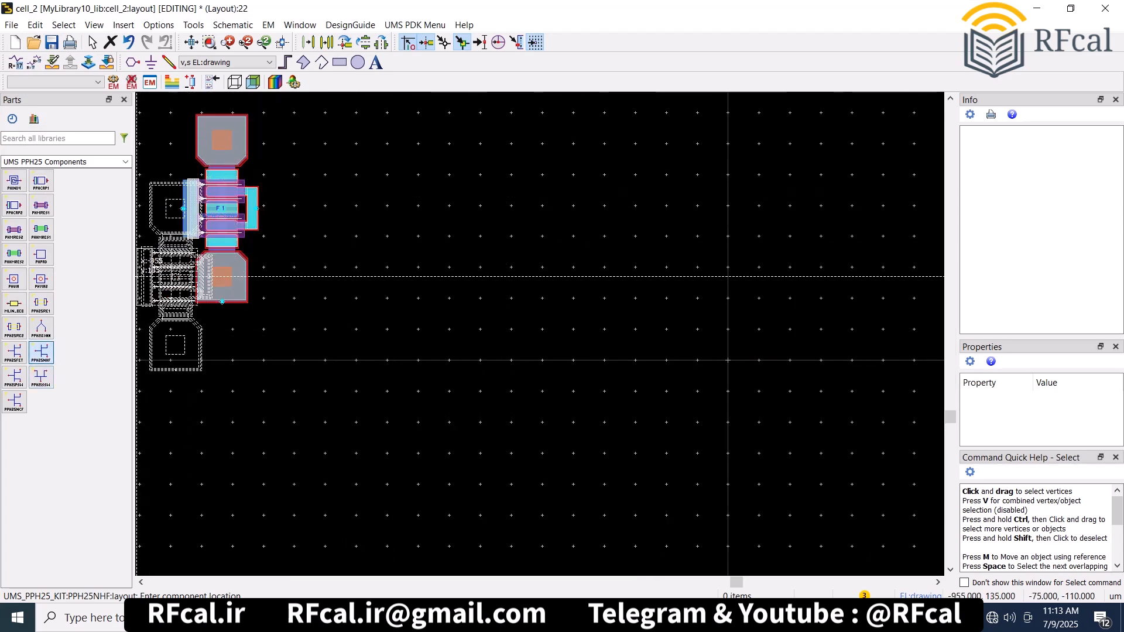
{"action": "left_click", "coordinate": [285, 208]}
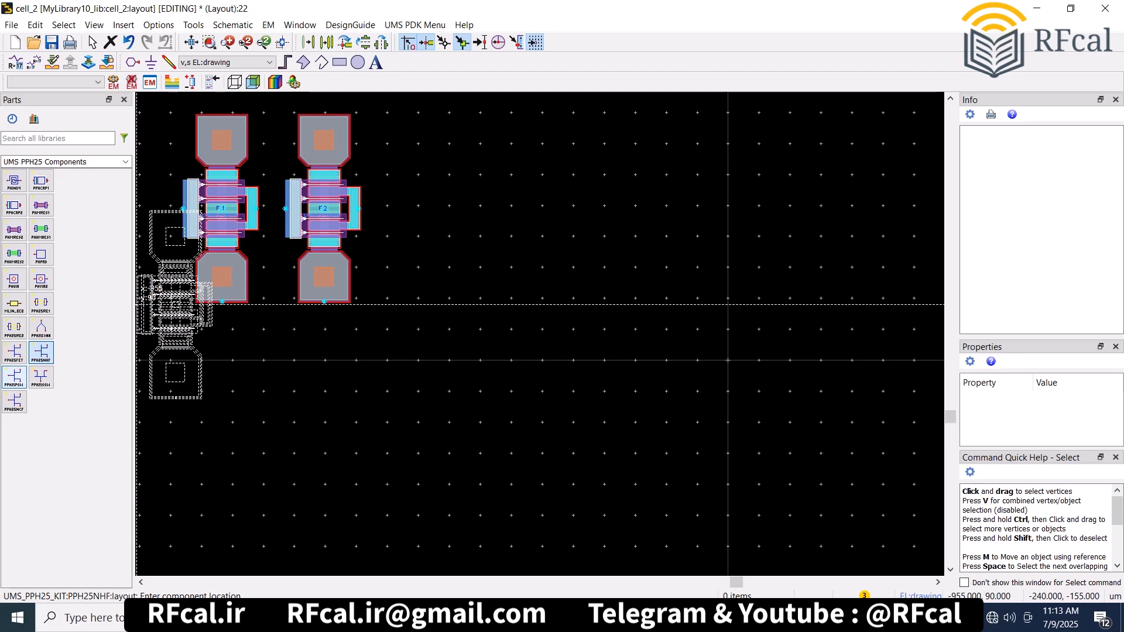
- Extend the transistor row with one PPH25PSW, one PPH25SSW and one PPH25NCF device
{"action": "left_click", "coordinate": [14, 378]}
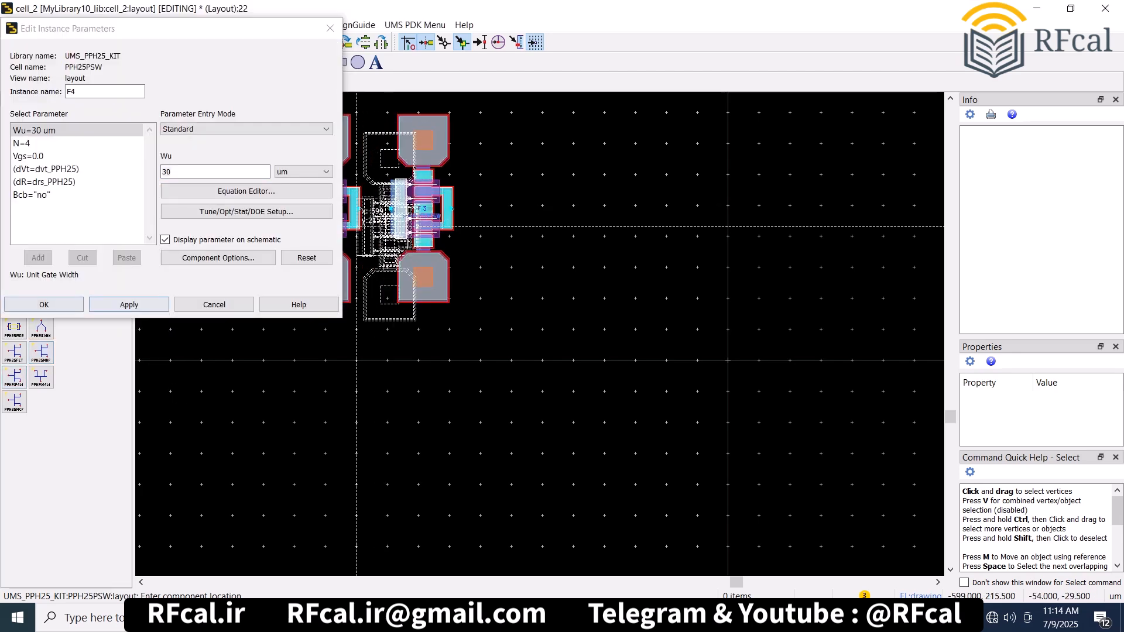
{"action": "left_click", "coordinate": [41, 377]}
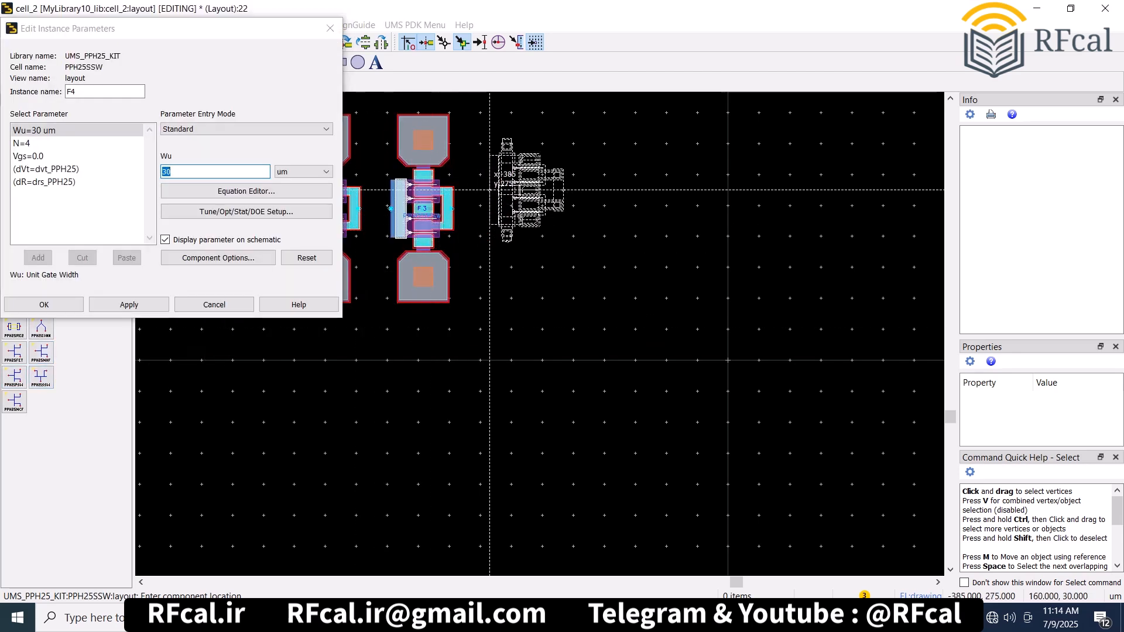
{"action": "left_click", "coordinate": [489, 189]}
{"action": "left_click", "coordinate": [14, 402]}
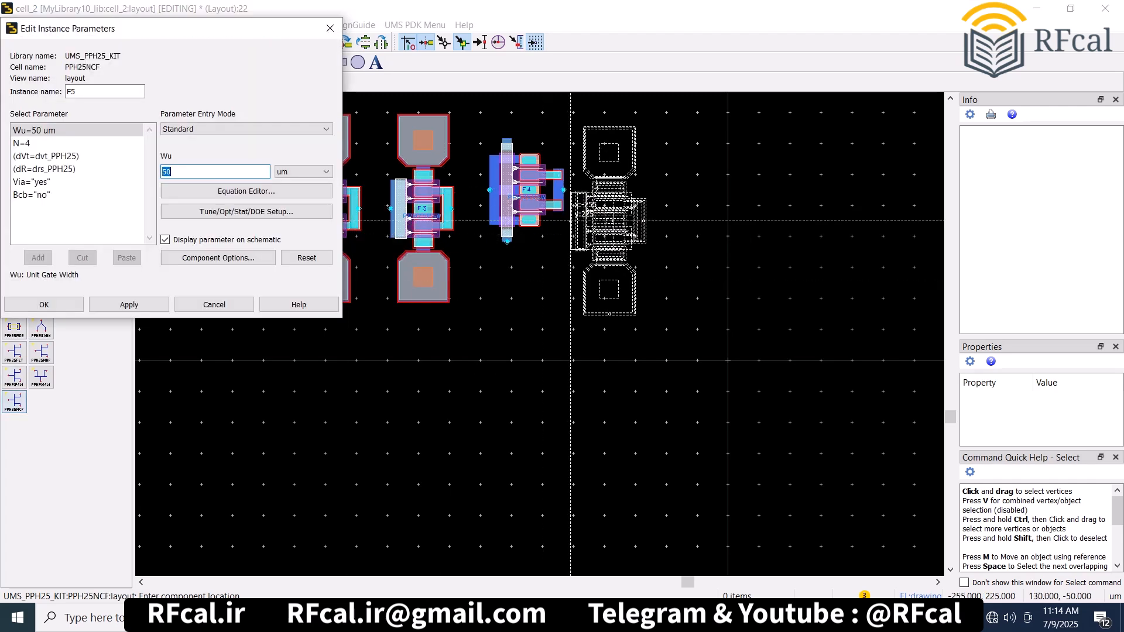
{"action": "left_click", "coordinate": [588, 199]}
{"action": "key", "text": "Escape"}
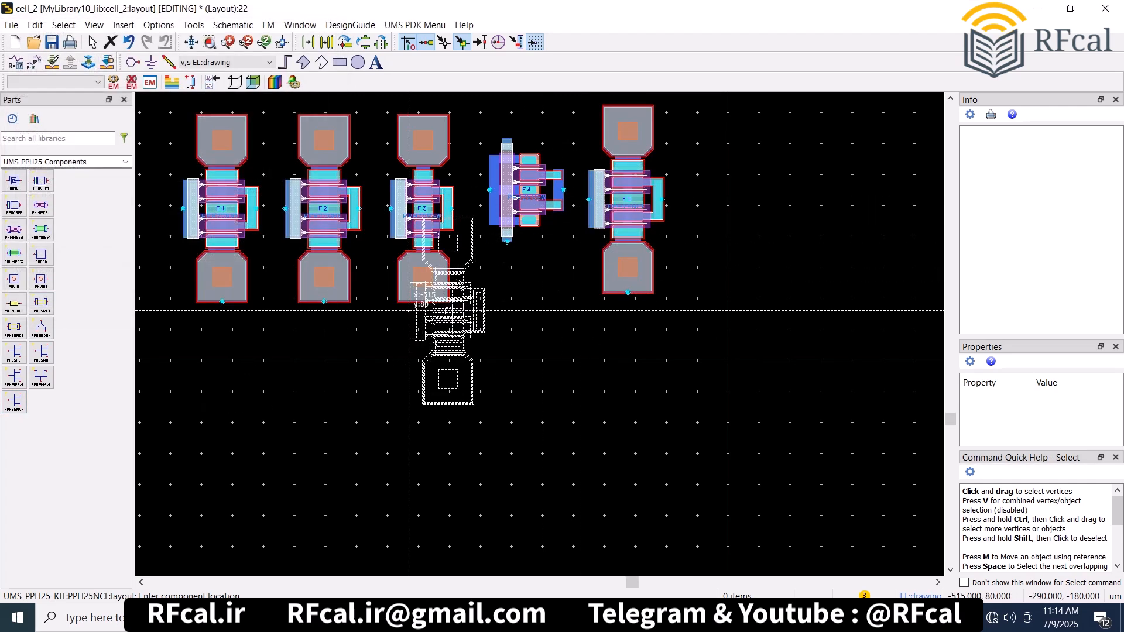
{"action": "key", "text": "Escape"}
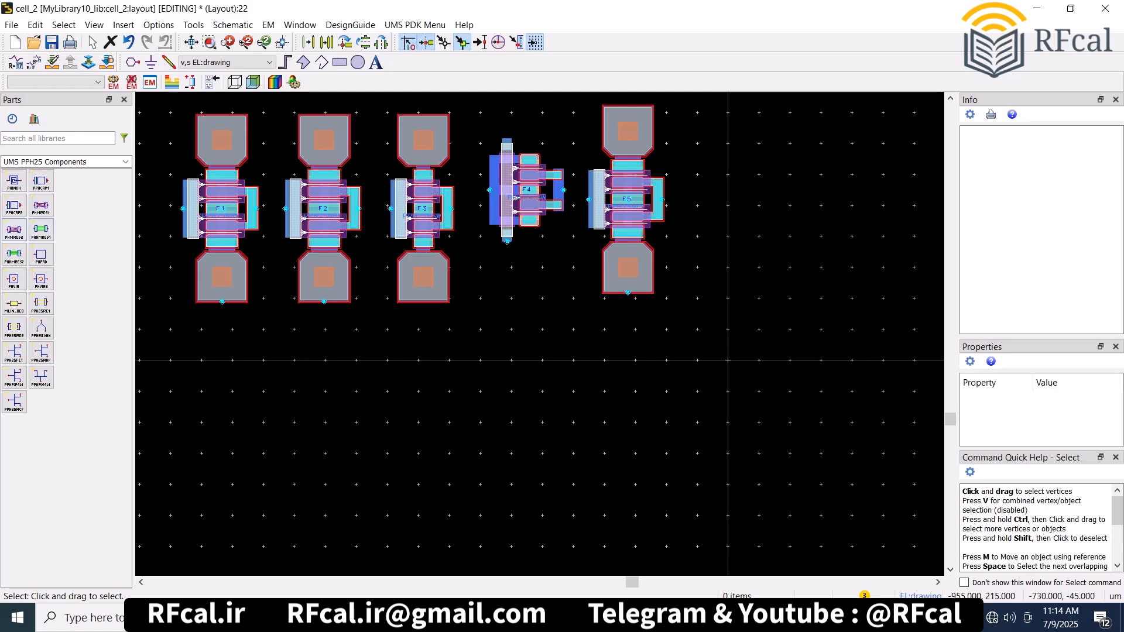
- Place a PHIND4 inductor with default parameters just right of the PPH25NCF transistor
{"action": "left_click", "coordinate": [14, 181]}
{"action": "left_click", "coordinate": [725, 189]}
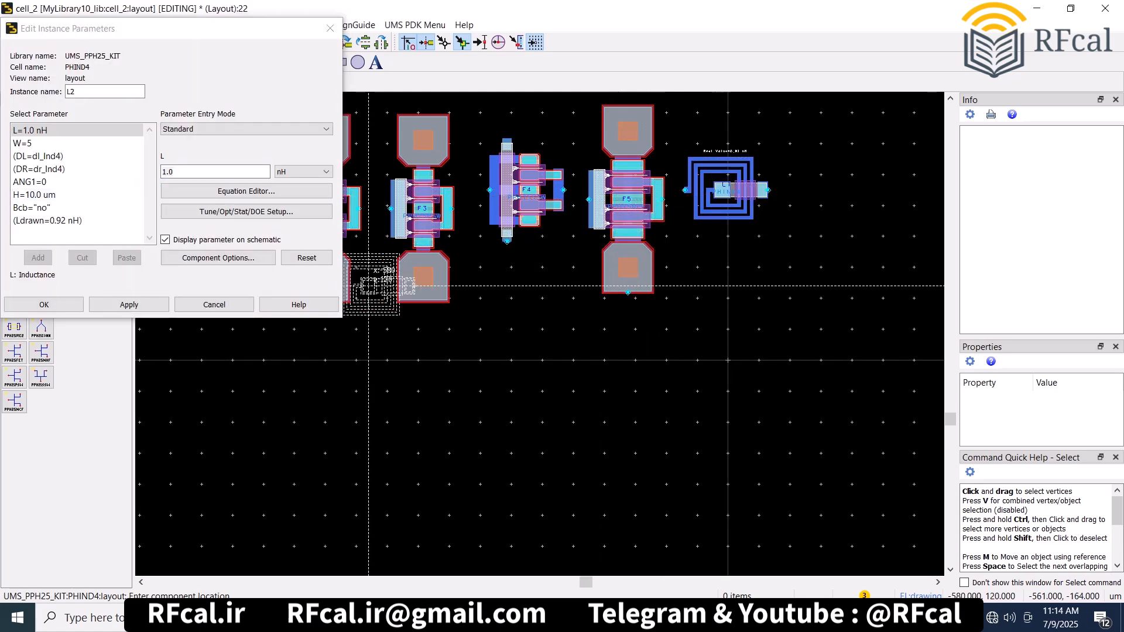
{"action": "left_click", "coordinate": [44, 304]}
- Place a PPHCAP1 capacitor right of the inductor and a PPHCAP2 capacitor below them, both with default parameters
{"action": "left_click", "coordinate": [40, 181]}
{"action": "left_click", "coordinate": [812, 193]}
{"action": "left_click", "coordinate": [44, 305]}
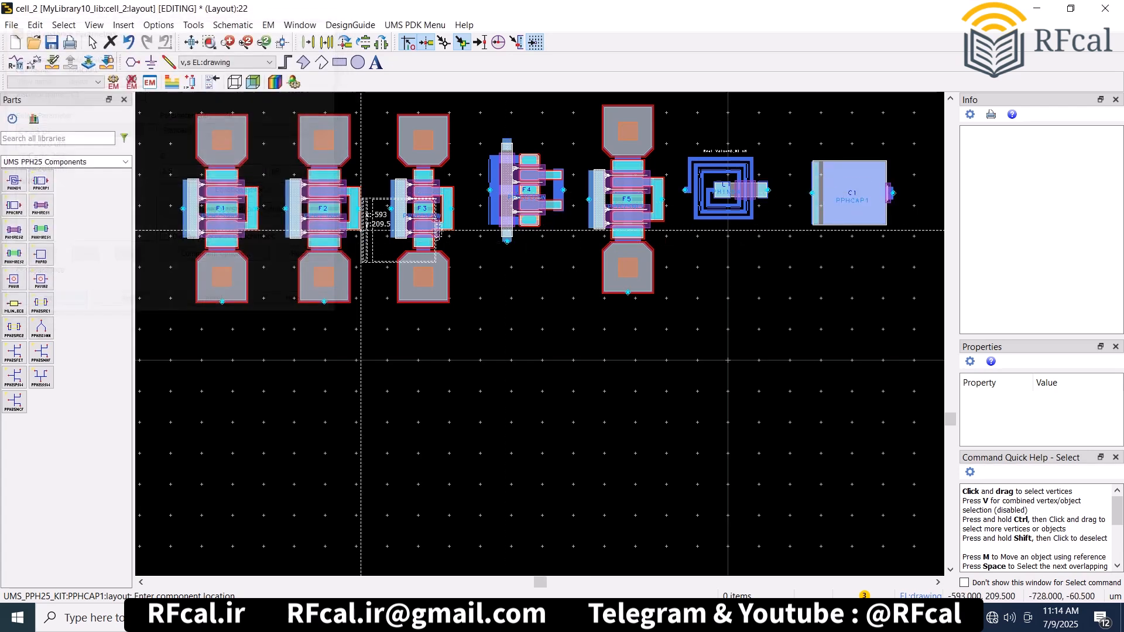
{"action": "left_click", "coordinate": [14, 206]}
{"action": "left_click", "coordinate": [725, 276]}
{"action": "left_click", "coordinate": [44, 305]}
- Place PHMRES1 and PHMRES2 resistors below the PPH25SSW transistor, both with default parameters
{"action": "left_click", "coordinate": [41, 205]}
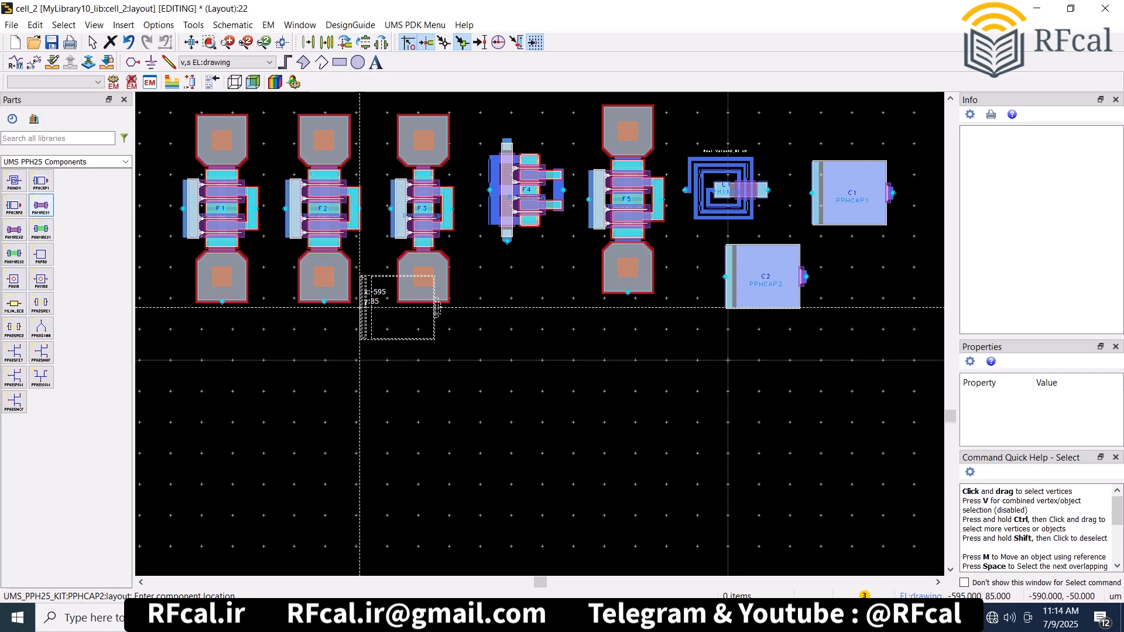
{"action": "left_click", "coordinate": [538, 291]}
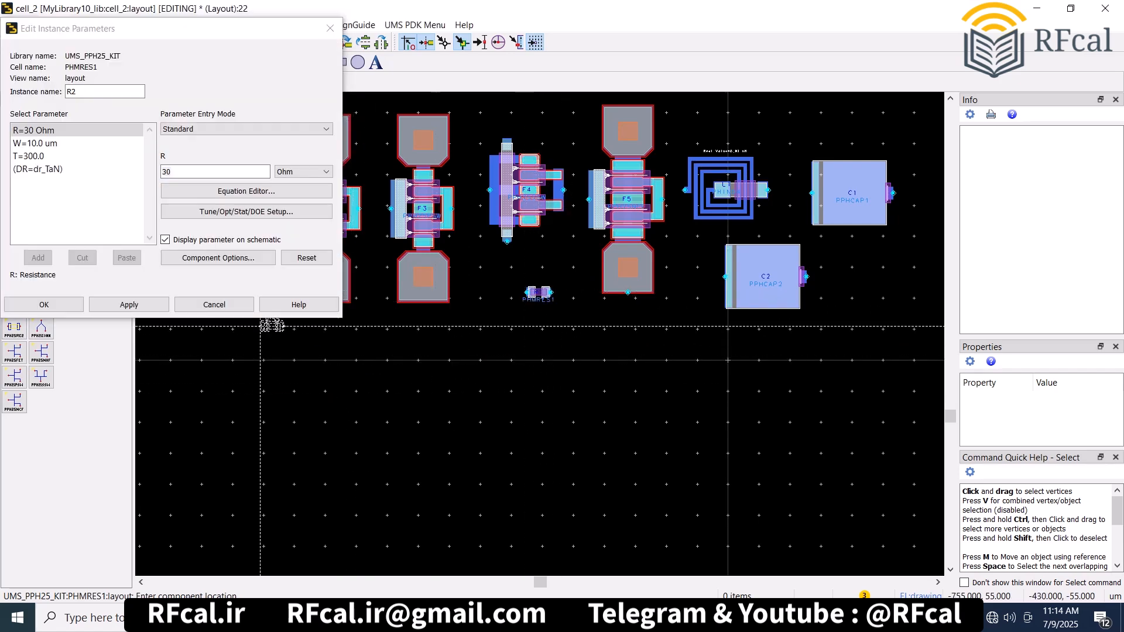
{"action": "key", "text": "Return"}
{"action": "left_click", "coordinate": [14, 230]}
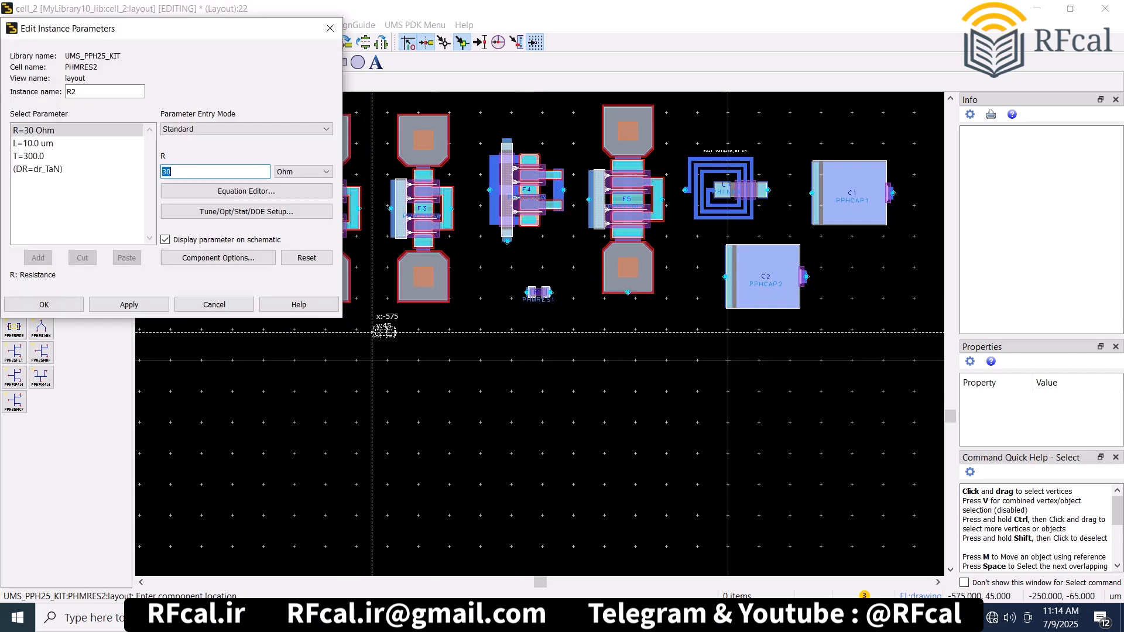
{"action": "left_click", "coordinate": [523, 326]}
{"action": "left_click", "coordinate": [44, 305]}
- Place a PHHMRES1 resistor just right of PHMRES2 and a PHHMRES2 resistor below the PPH25PSW transistor, both with default parameters
{"action": "left_click", "coordinate": [41, 229]}
{"action": "left_click", "coordinate": [554, 326]}
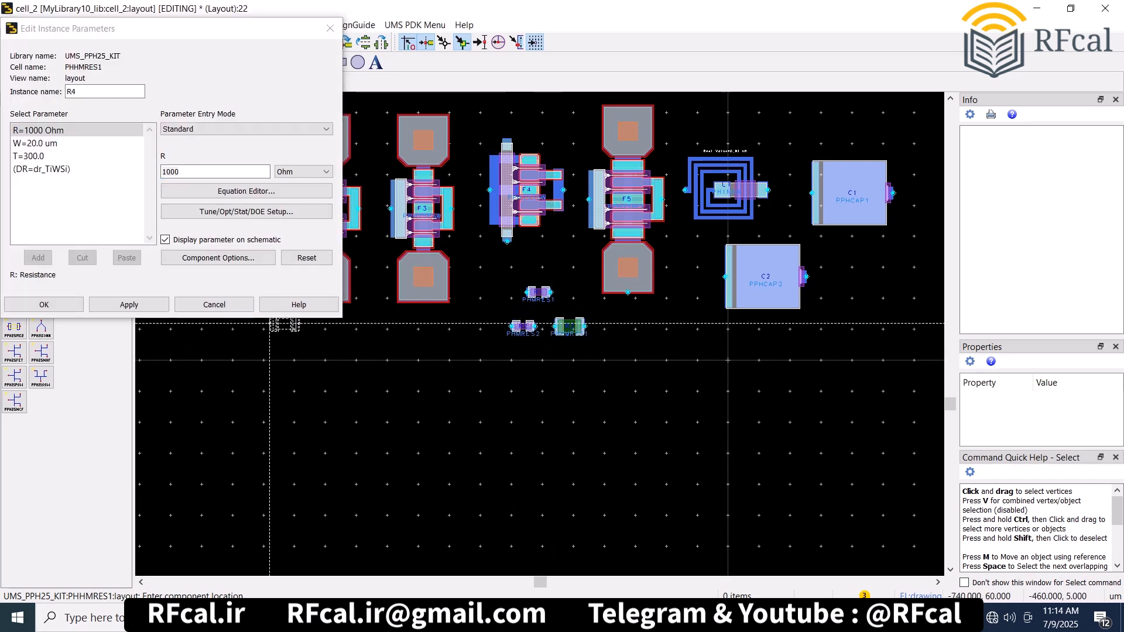
{"action": "key", "text": "Return"}
{"action": "left_click", "coordinate": [14, 254]}
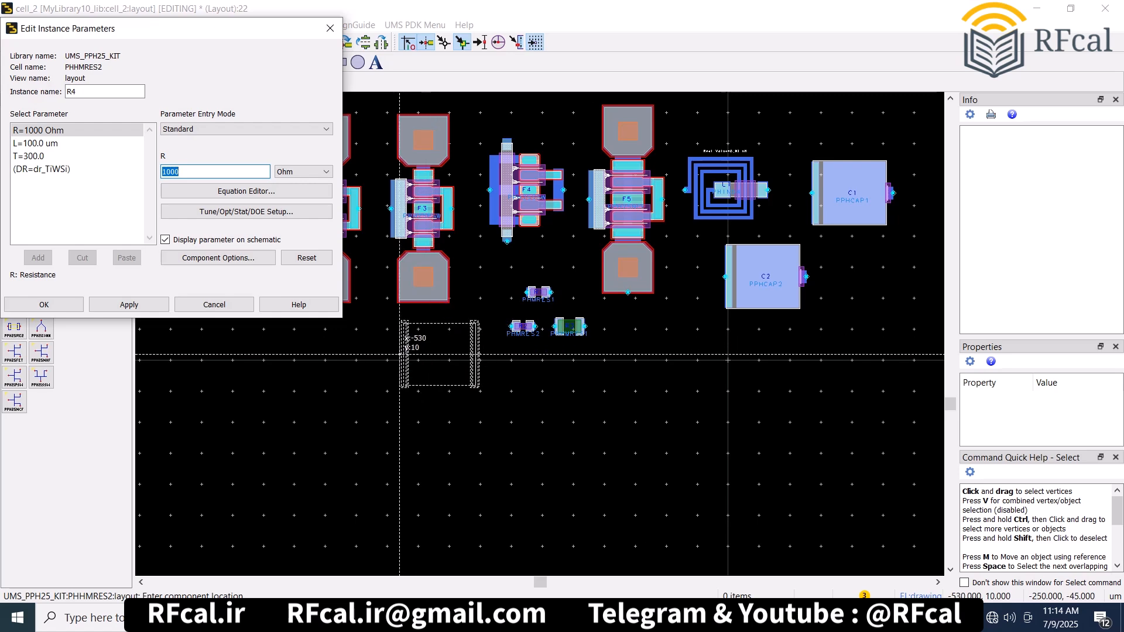
{"action": "left_click", "coordinate": [439, 354]}
{"action": "key", "text": "Return"}
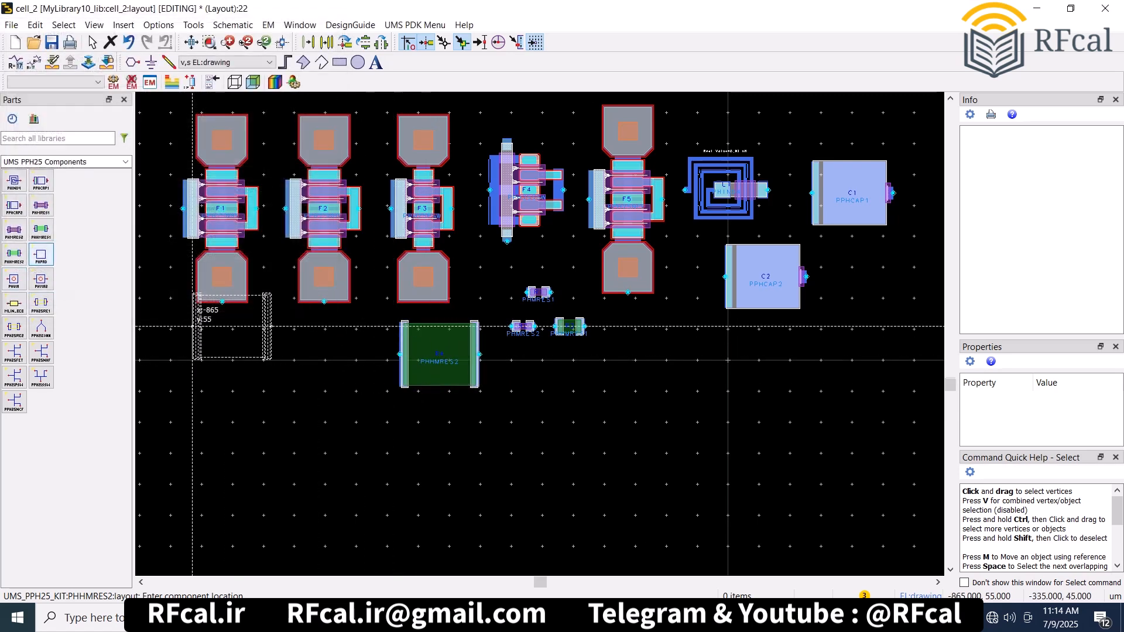
- Place a default PHPAD below the PPH25NCF transistor, plus PHVIA and PHVIA2 vias side by side below the two PPH25NHF transistors
{"action": "left_click", "coordinate": [41, 254]}
{"action": "left_click", "coordinate": [627, 354]}
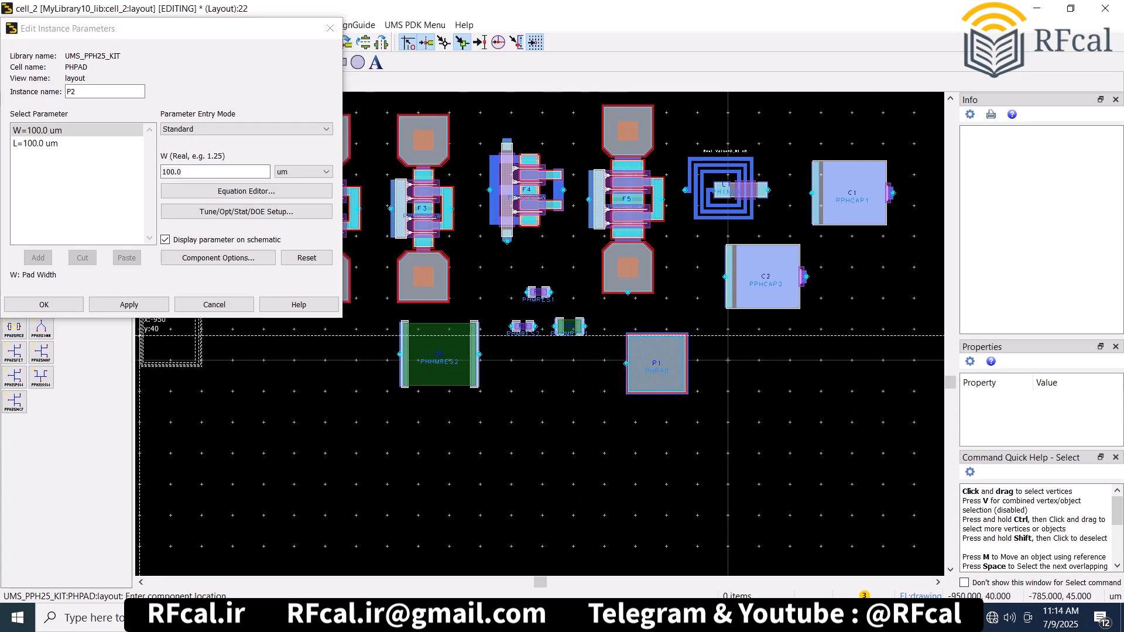
{"action": "key", "text": "Return"}
{"action": "left_click", "coordinate": [189, 370]}
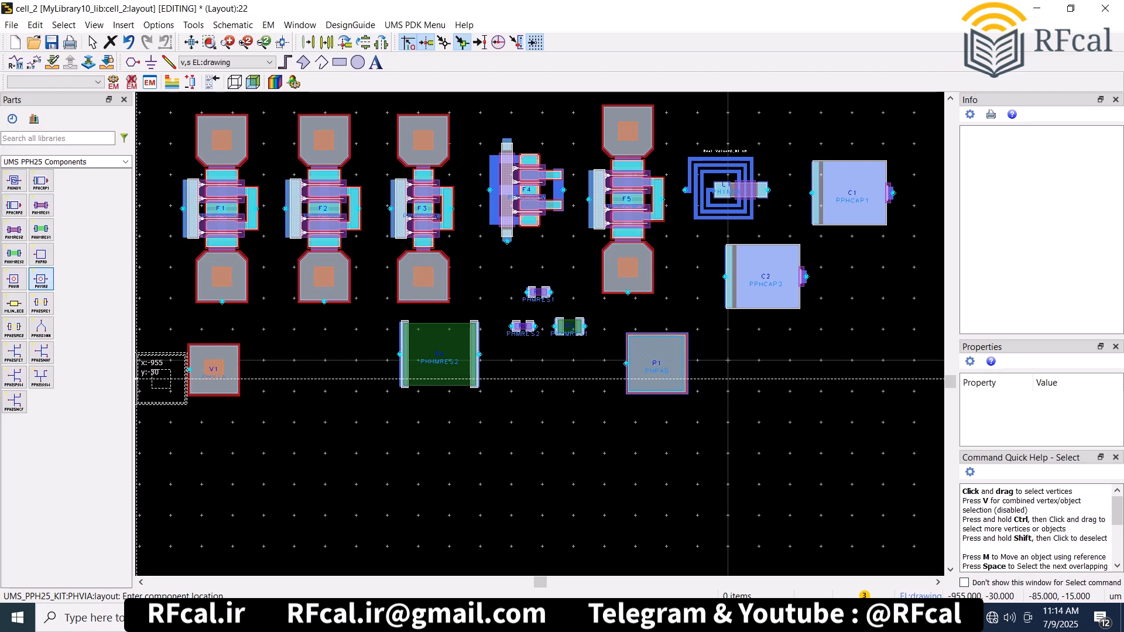
{"action": "left_click", "coordinate": [269, 367]}
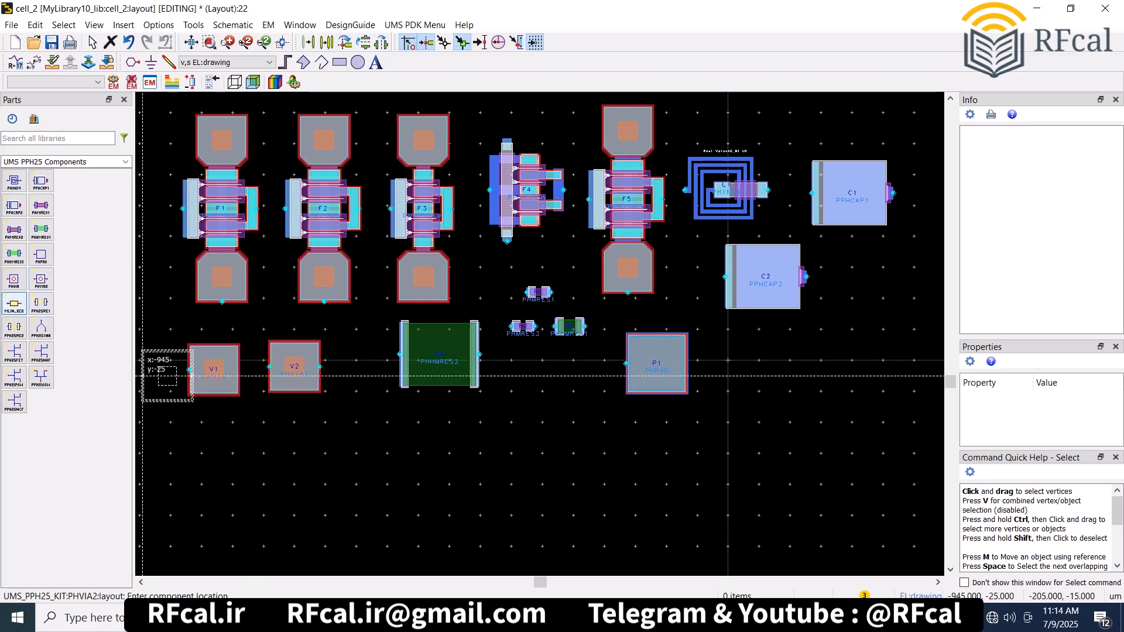
- Place an MLIN_BCB microstrip line with default parameters between and below the PHVIA2 via and the PHHMRES2 resistor
{"action": "left_click", "coordinate": [14, 303]}
{"action": "left_click", "coordinate": [338, 422]}
{"action": "left_click", "coordinate": [43, 304]}
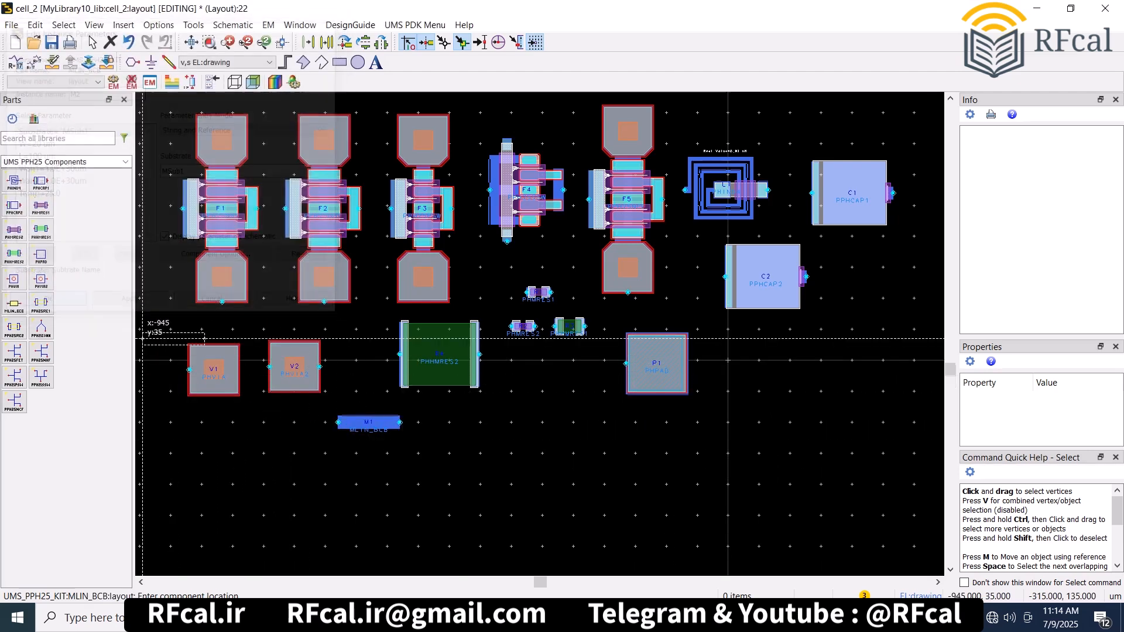
- Continue the row right of the MLIN_BCB line with PPH25RE1 and PPH25RE2 resistors, keeping their default parameters
{"action": "left_click", "coordinate": [41, 303]}
{"action": "left_click", "coordinate": [427, 419]}
{"action": "left_click", "coordinate": [44, 304]}
{"action": "left_click", "coordinate": [14, 326]}
{"action": "left_click", "coordinate": [527, 419]}
{"action": "left_click", "coordinate": [44, 305]}
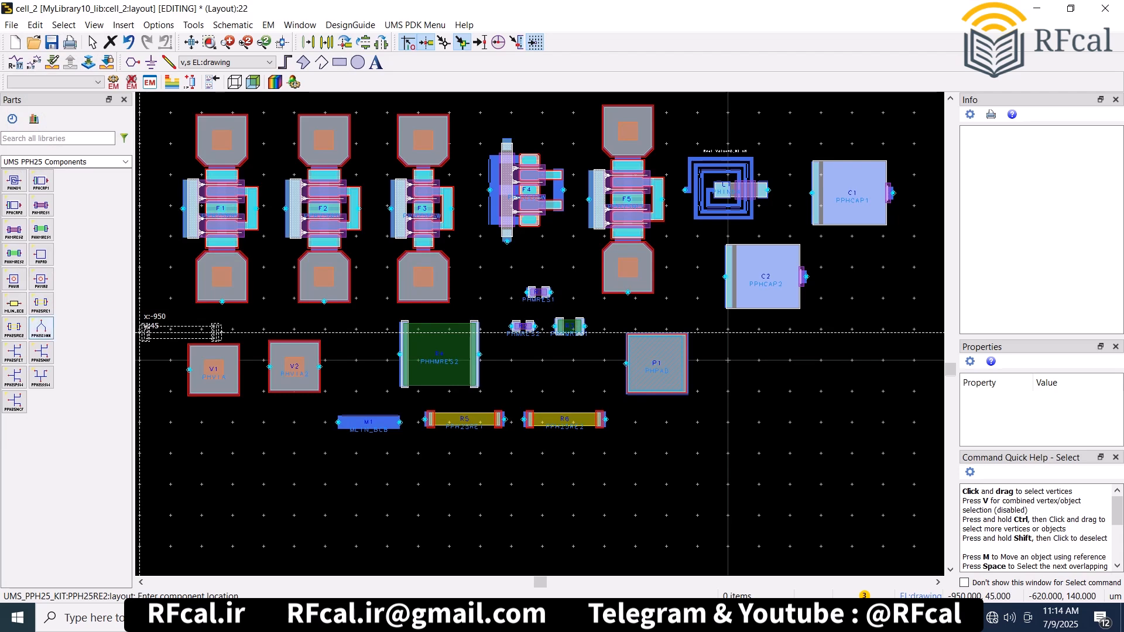
- Place a PPH25CONN connection with the default 4 gate fingers by the PHPAD, end component placement and fit the whole layout in view
{"action": "left_click", "coordinate": [41, 327]}
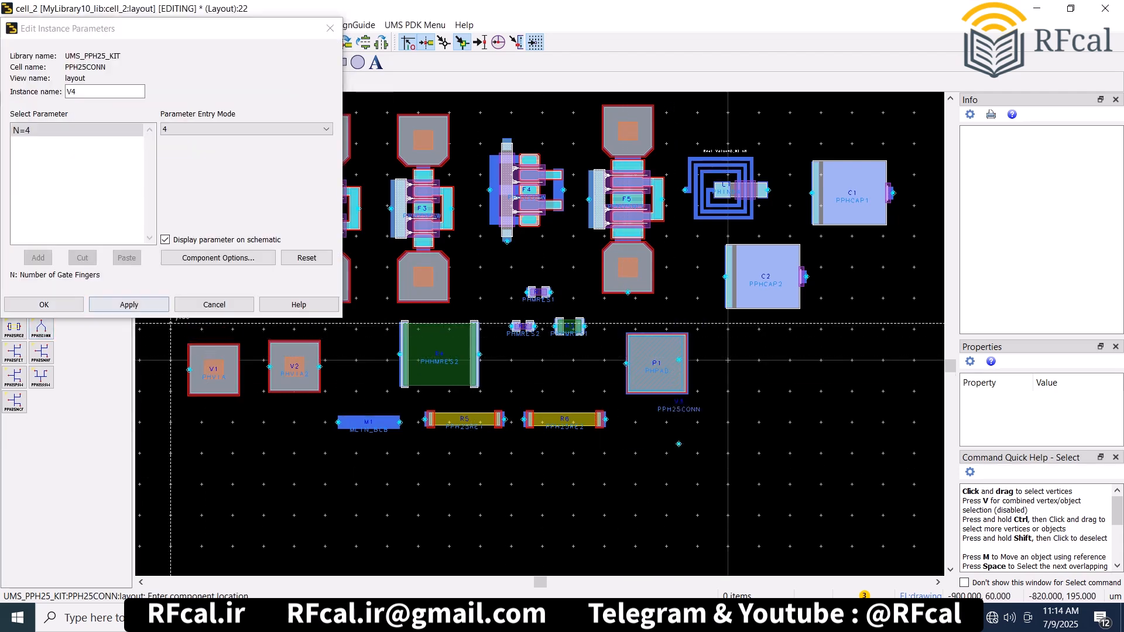
{"action": "left_click", "coordinate": [44, 304]}
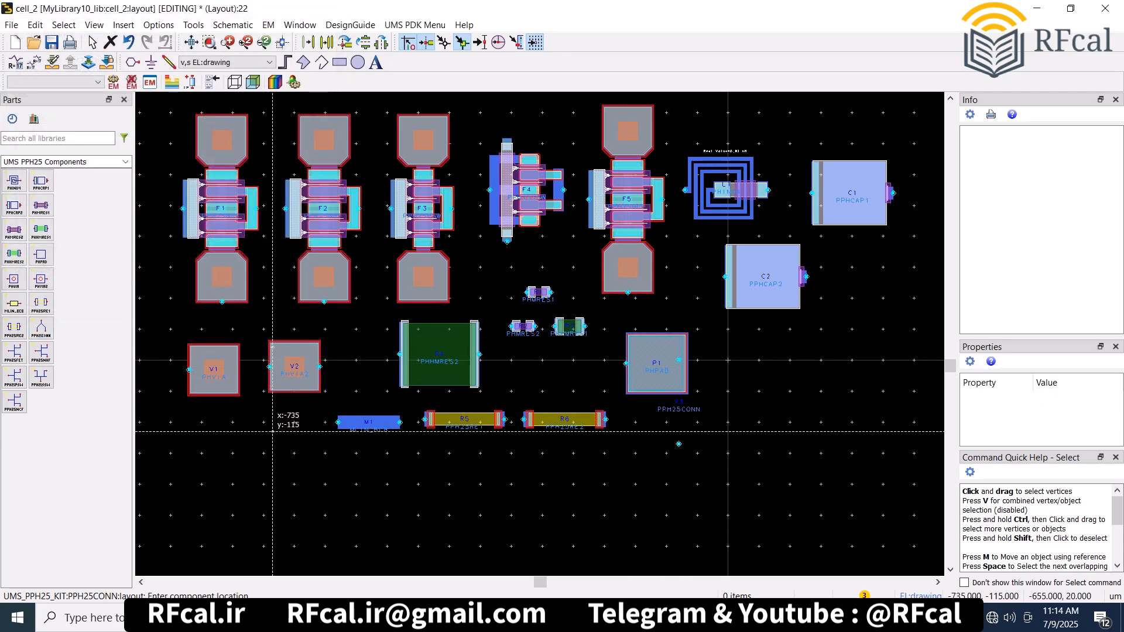
{"action": "key", "text": "Escape"}
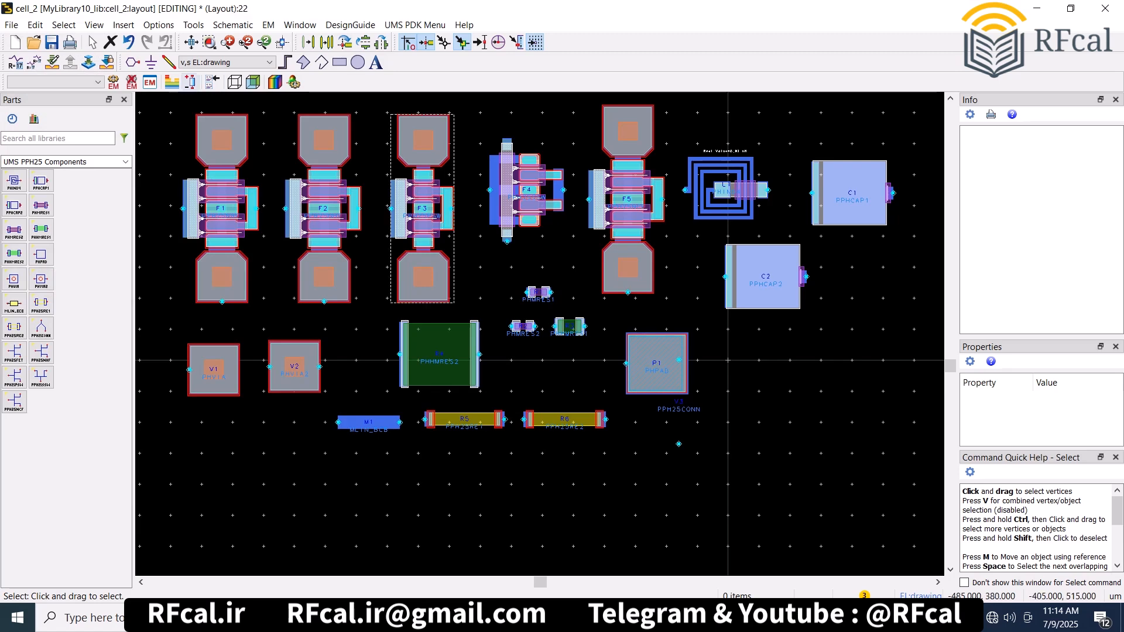
{"action": "key", "text": "f"}
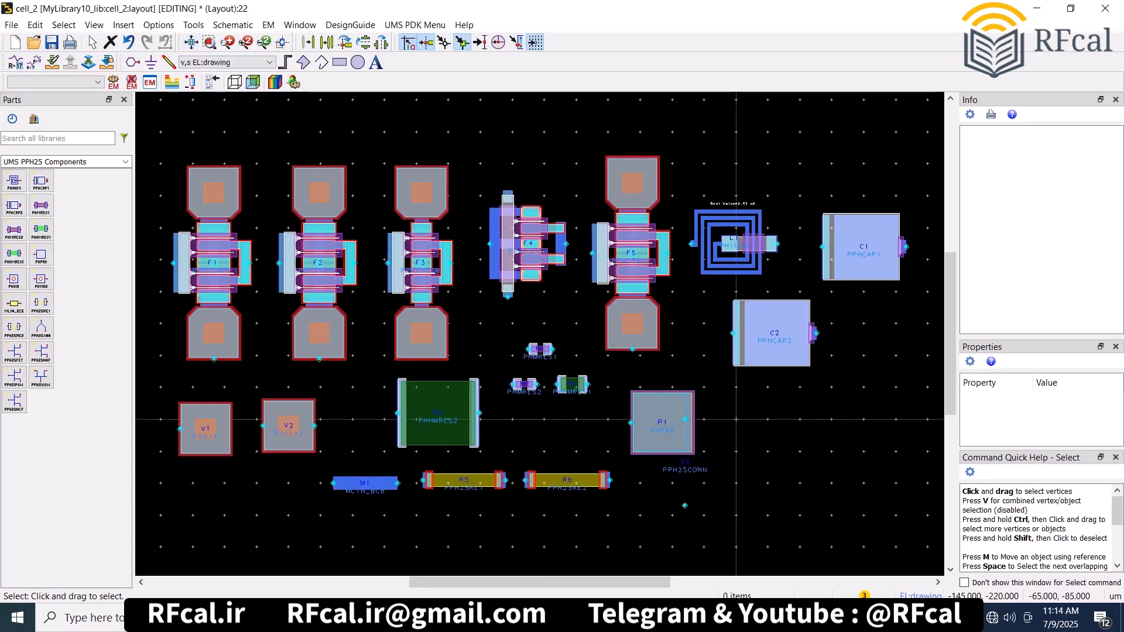